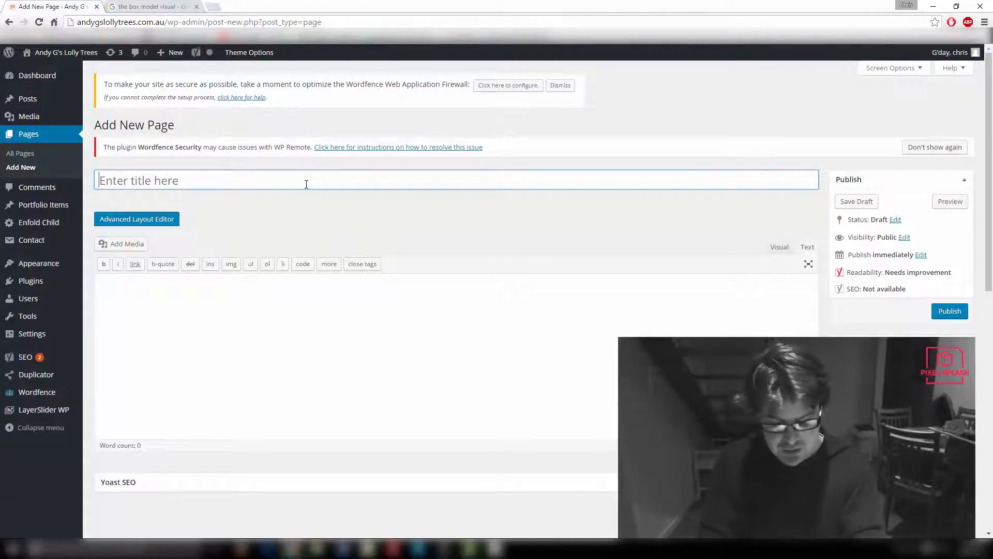
Title the new page "Tutorial Page".
key(shift)
text(Tutorial pa)
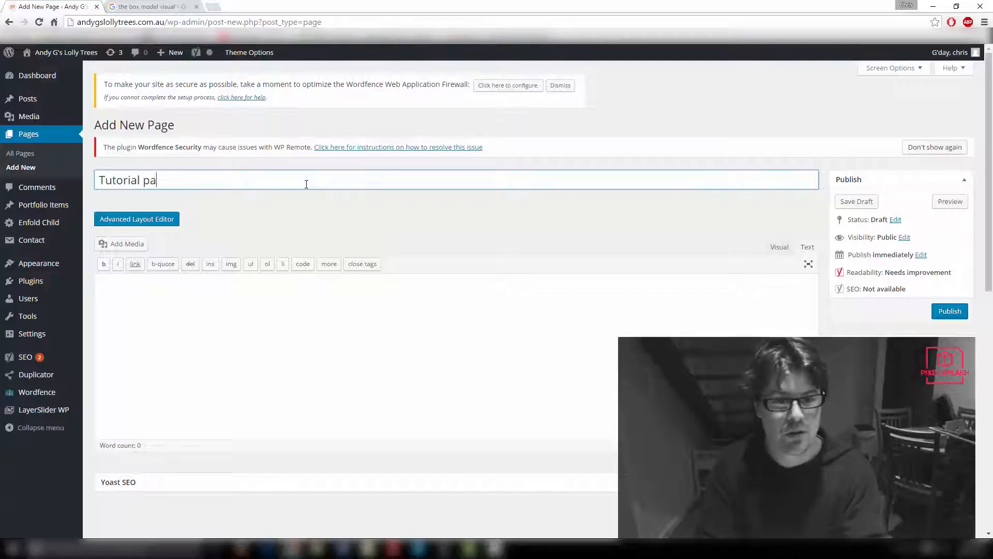
text(te)
key(BackSpace)
key(BackSpace)
key(BackSpace)
key(BackSpace)
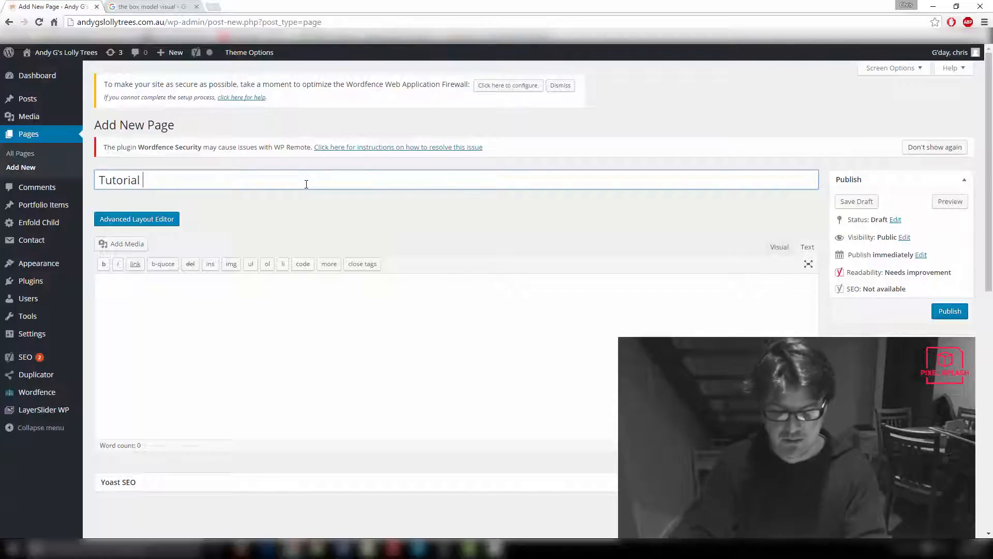
click(304, 290)
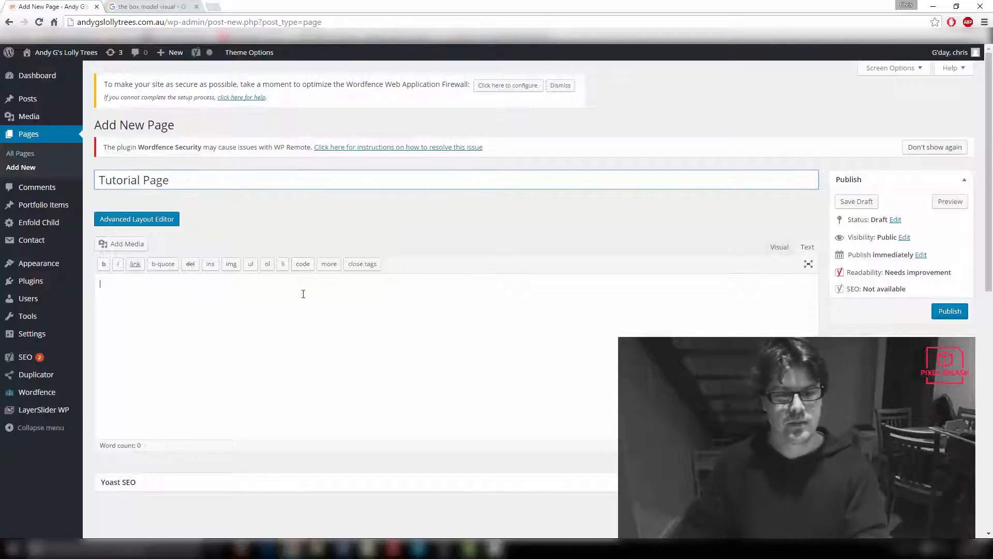
Switch the page to the Advanced Layout Editor and add a Color Section to the empty canvas.
scroll(264, 275, down, 6)
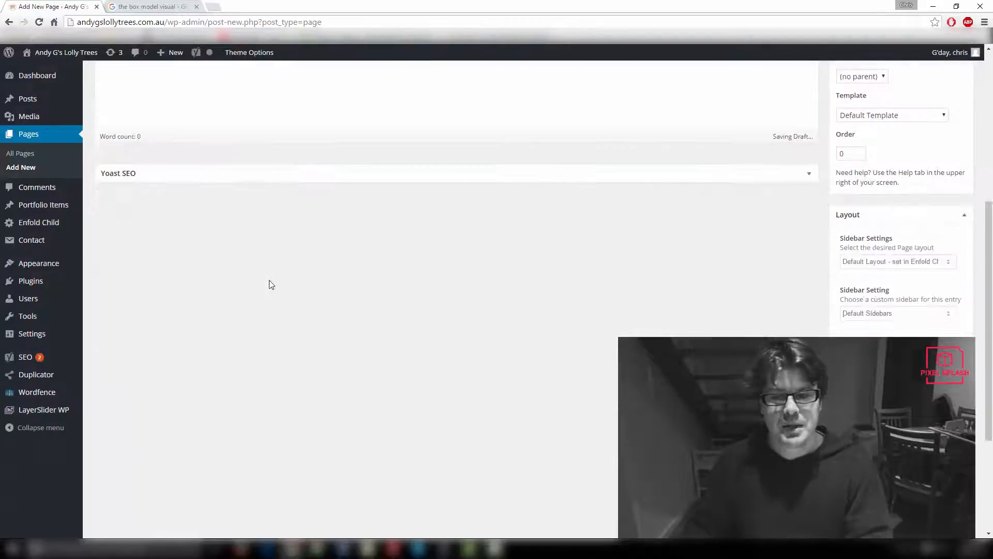
scroll(270, 284, up, 5)
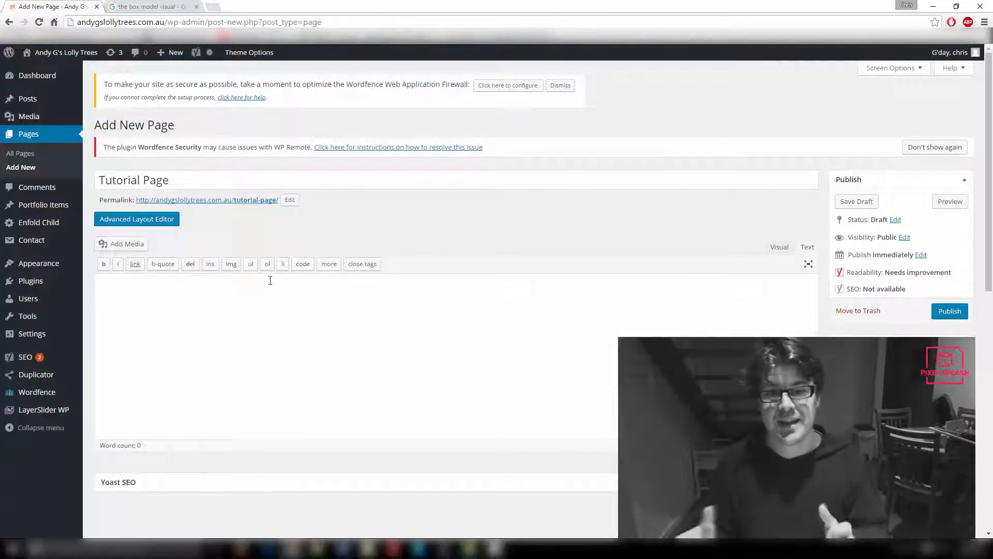
click(131, 220)
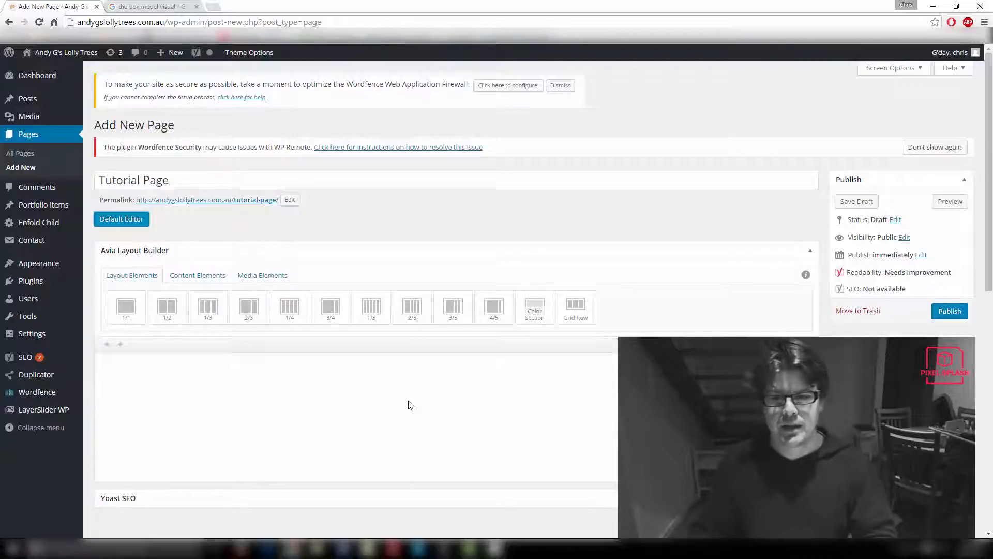
scroll(415, 403, down, 1)
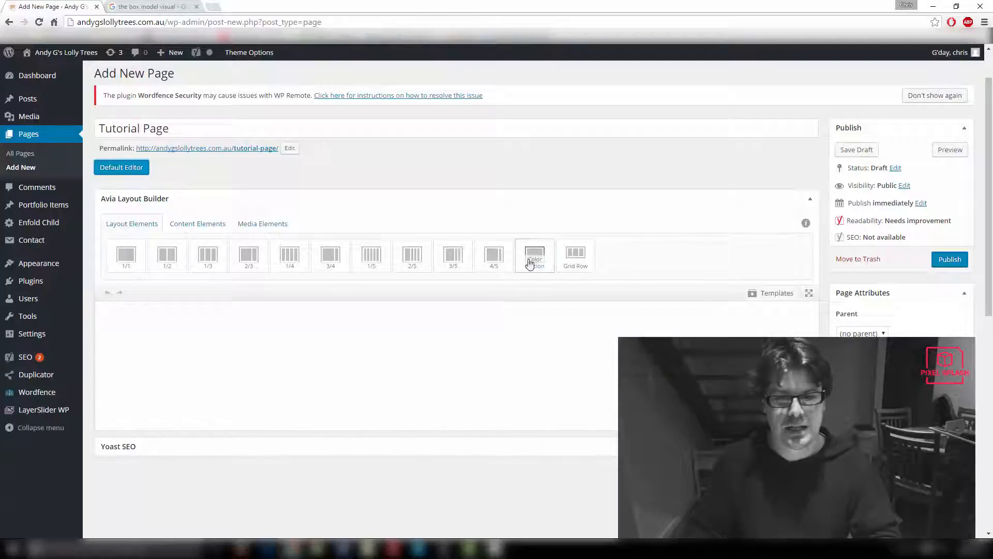
drag(535, 255, 501, 344)
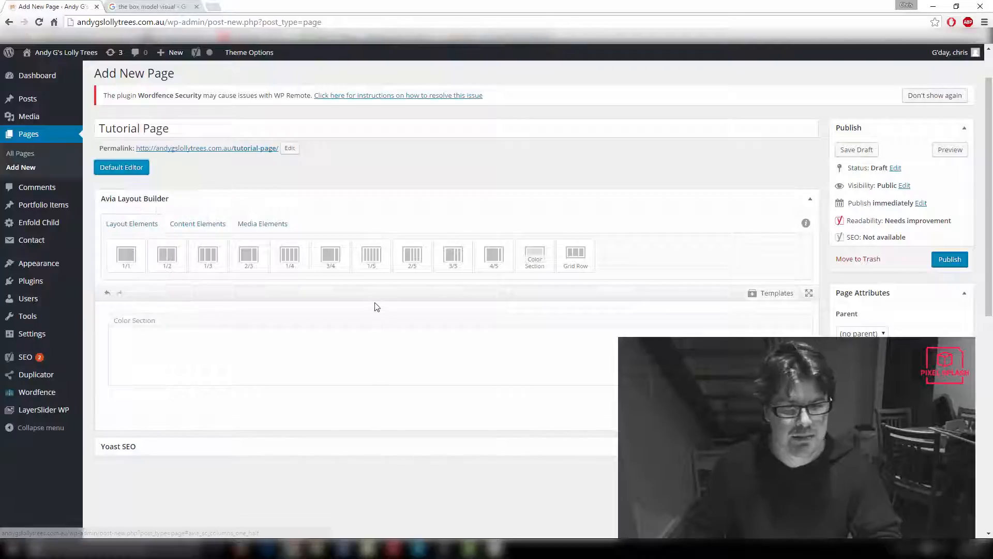
Place three 1/3 columns side by side inside the Color Section.
drag(208, 254, 205, 368)
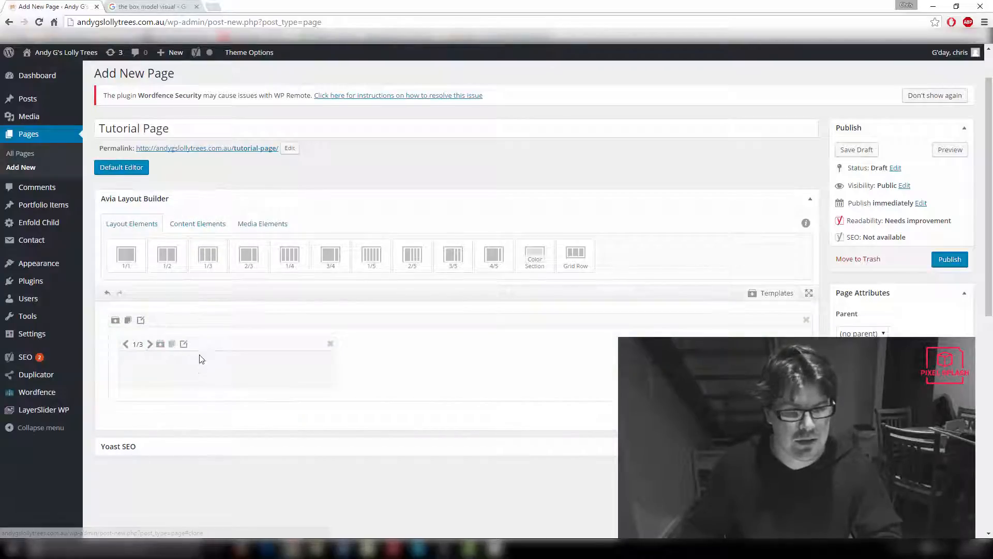
drag(201, 264, 383, 349)
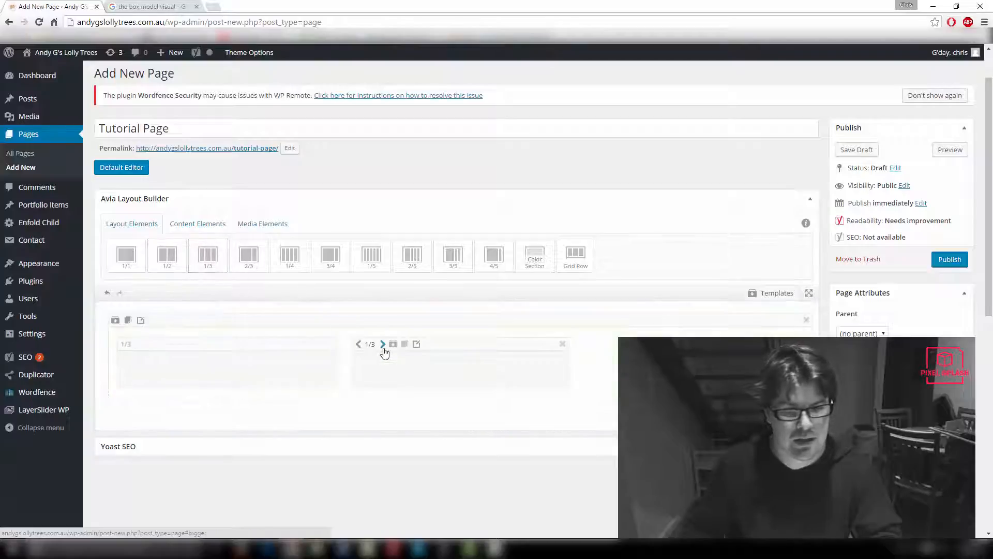
drag(208, 255, 605, 356)
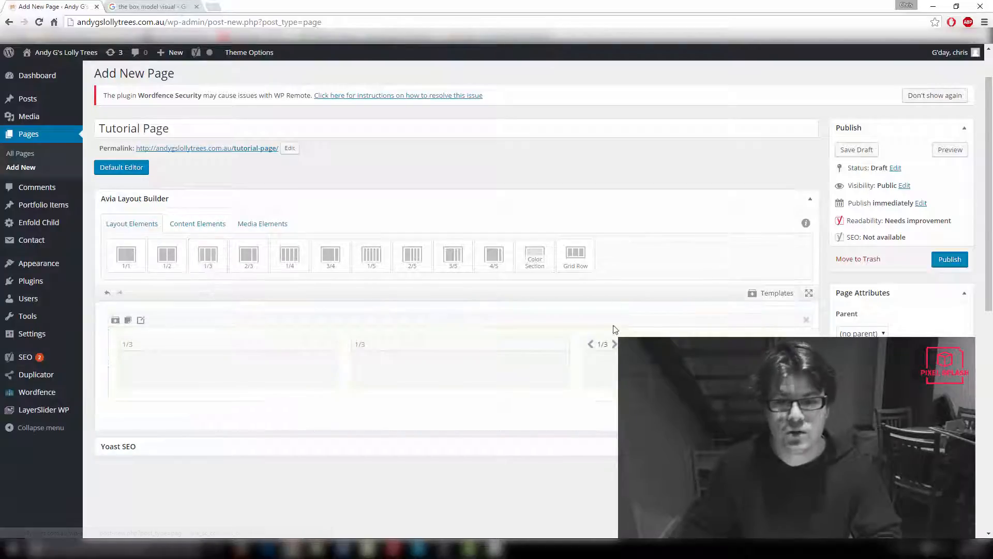
Delete the second and third 1/3 columns and replace them by cloning the first column twice.
click(795, 344)
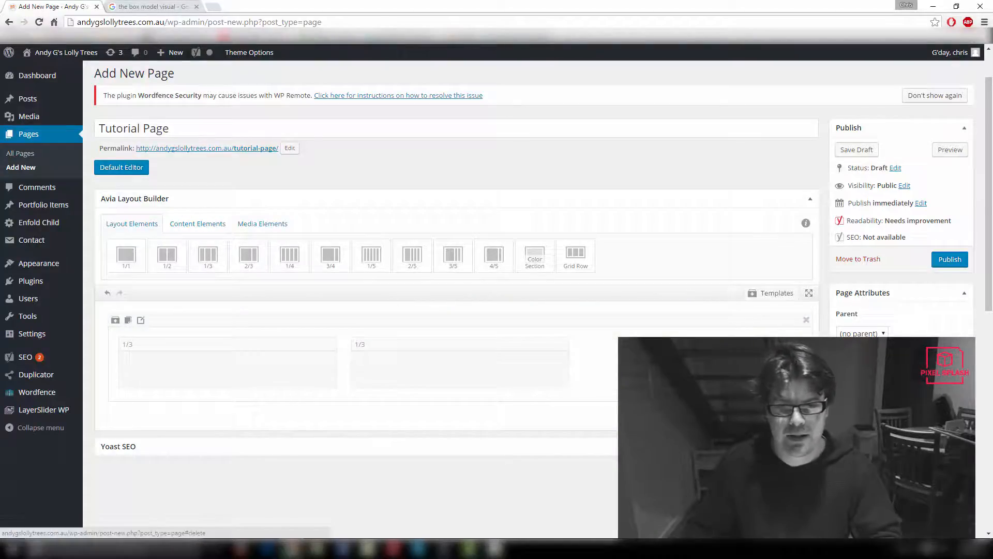
click(562, 344)
click(173, 344)
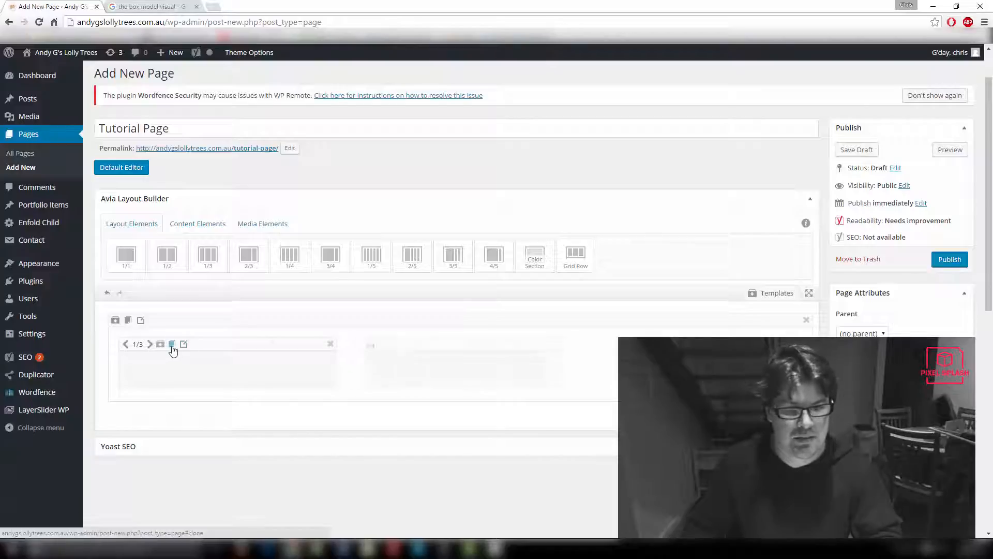
click(172, 345)
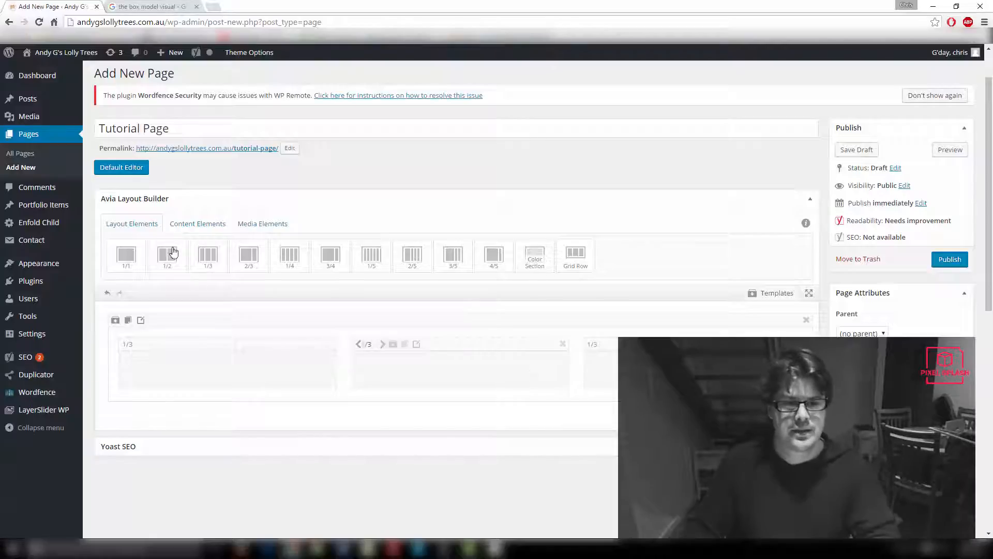
Look through the content and media elements, and add a Special Heading to the middle 1/3 column.
click(195, 226)
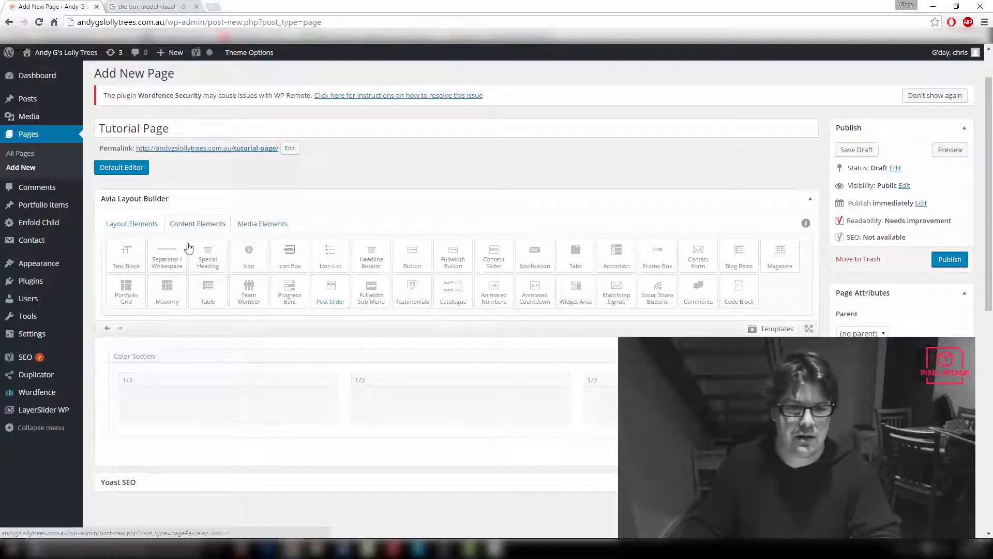
click(264, 227)
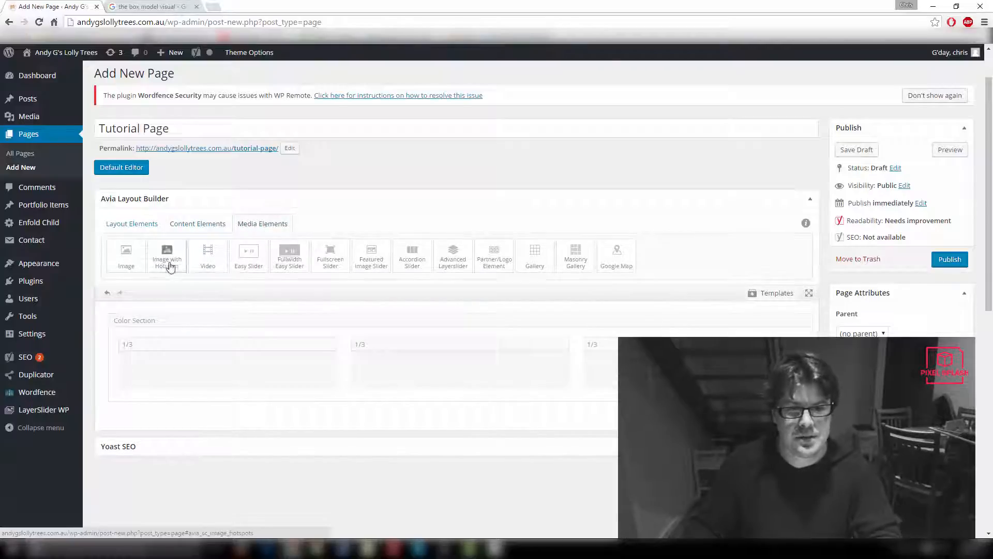
click(214, 226)
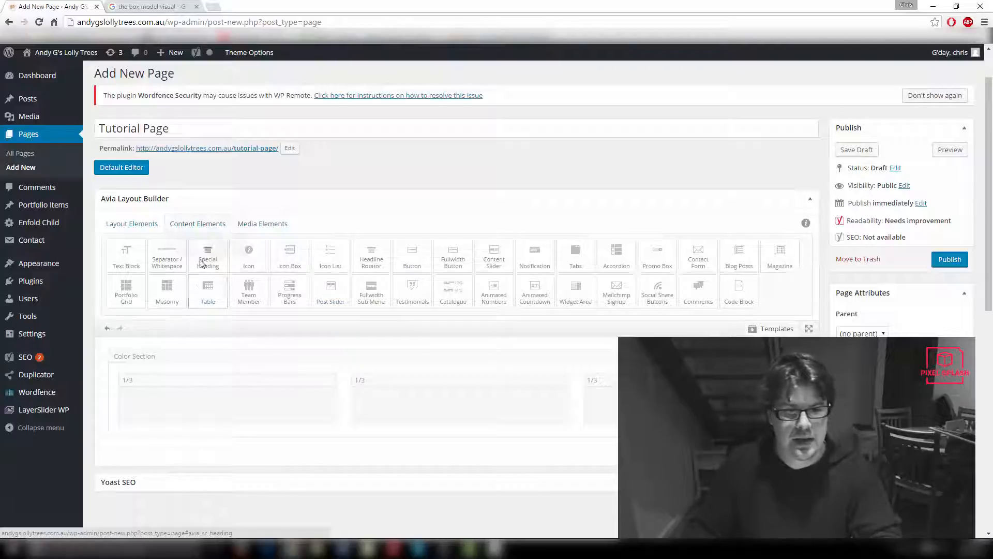
drag(210, 266, 249, 341)
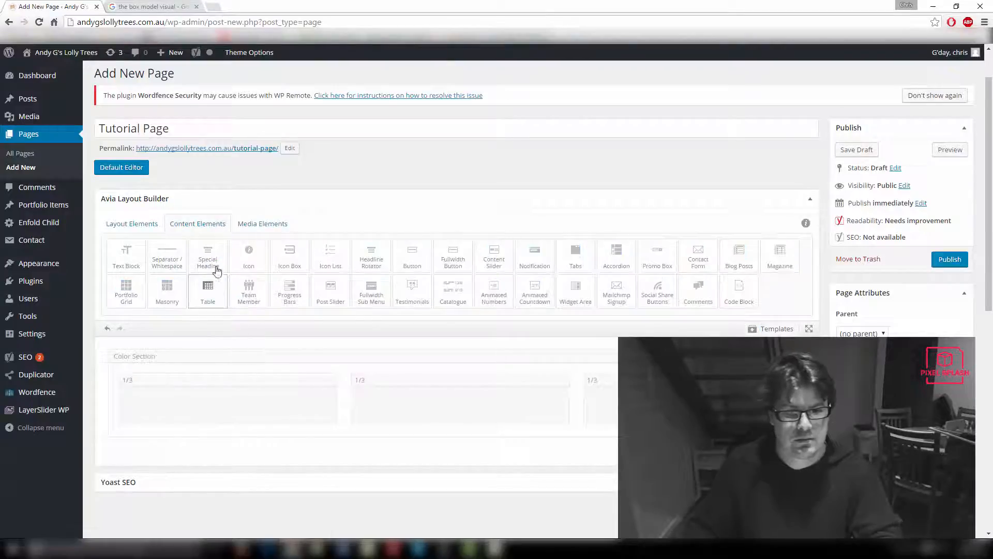
drag(208, 256, 424, 397)
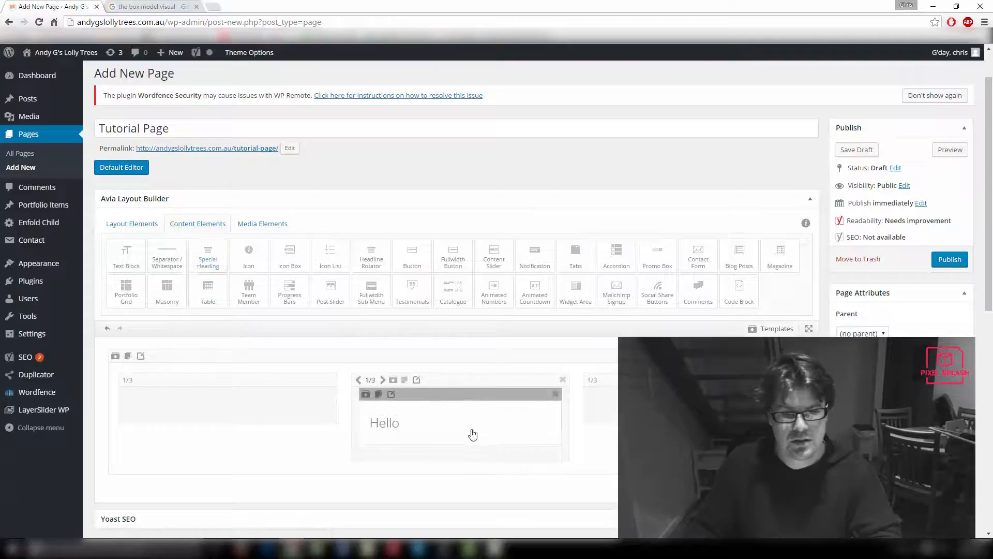
Add an Image element to the first 1/3 column and another to the third.
scroll(474, 433, down, 1)
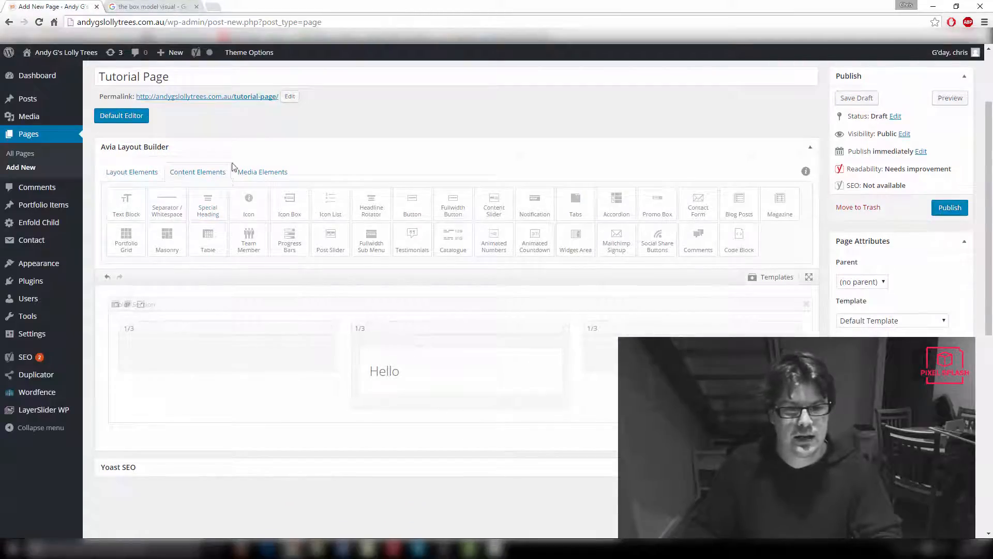
click(246, 171)
drag(126, 215, 217, 332)
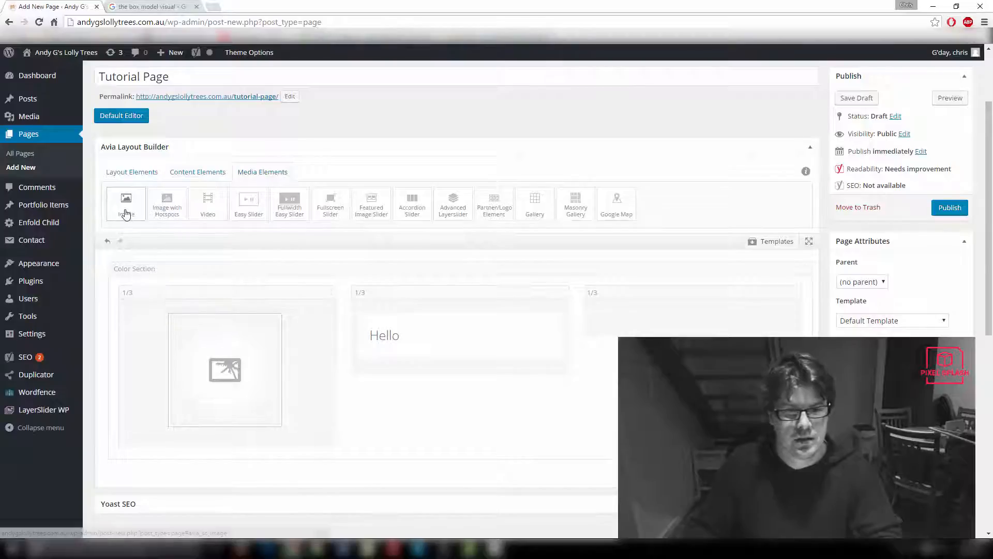
drag(127, 205, 681, 334)
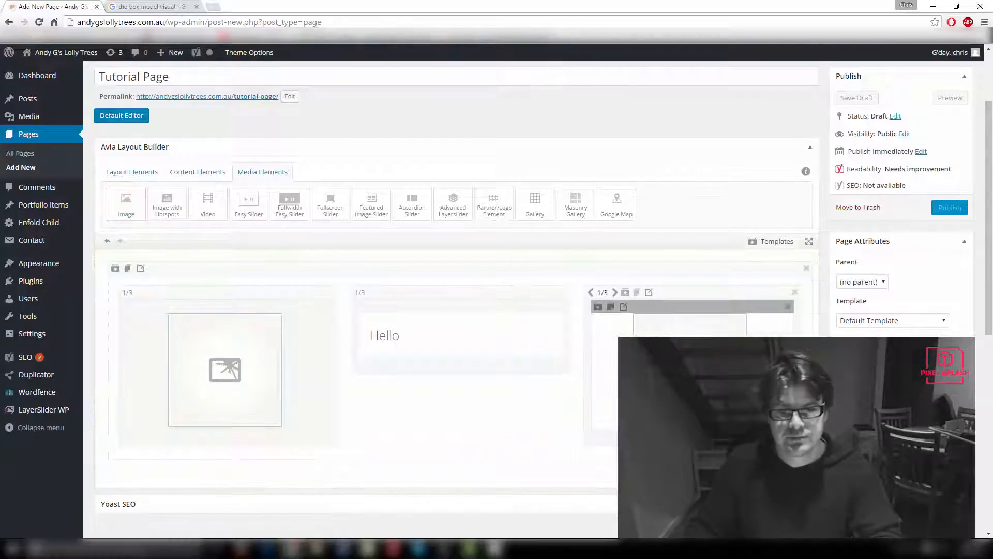
Change the text of the Special Heading in the middle column to "This Amazing Page Looks Great!".
scroll(681, 334, down, 2)
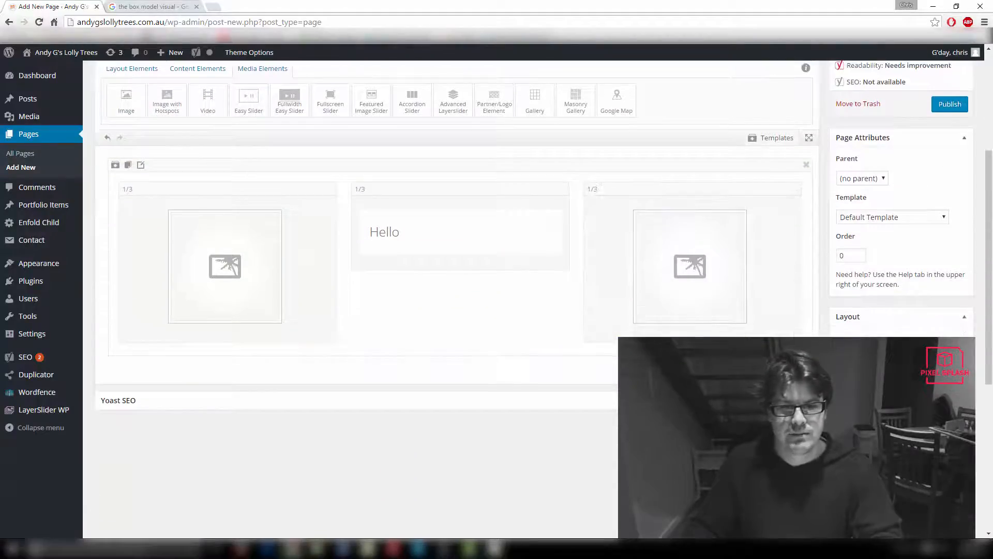
click(406, 231)
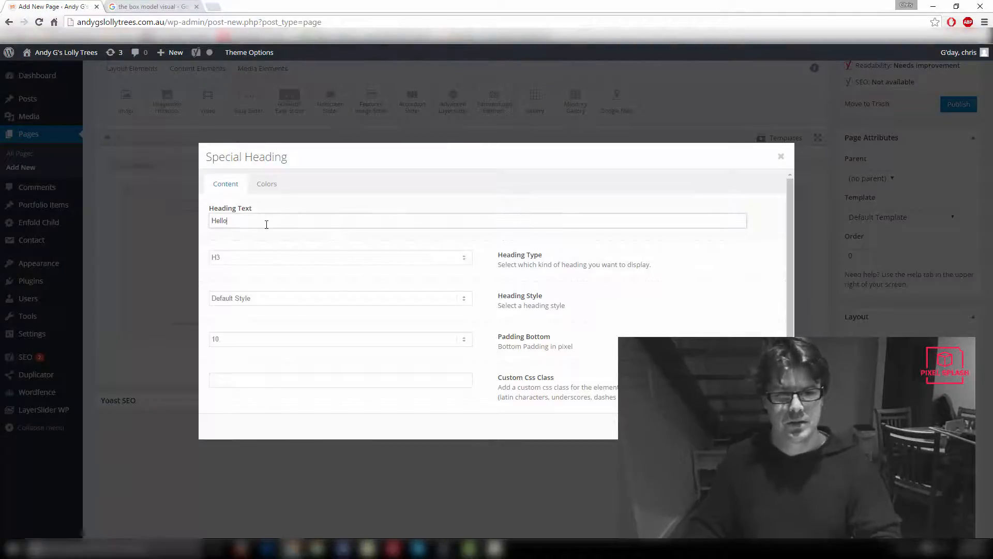
drag(267, 224, 170, 222)
key(BackSpace)
text(Th)
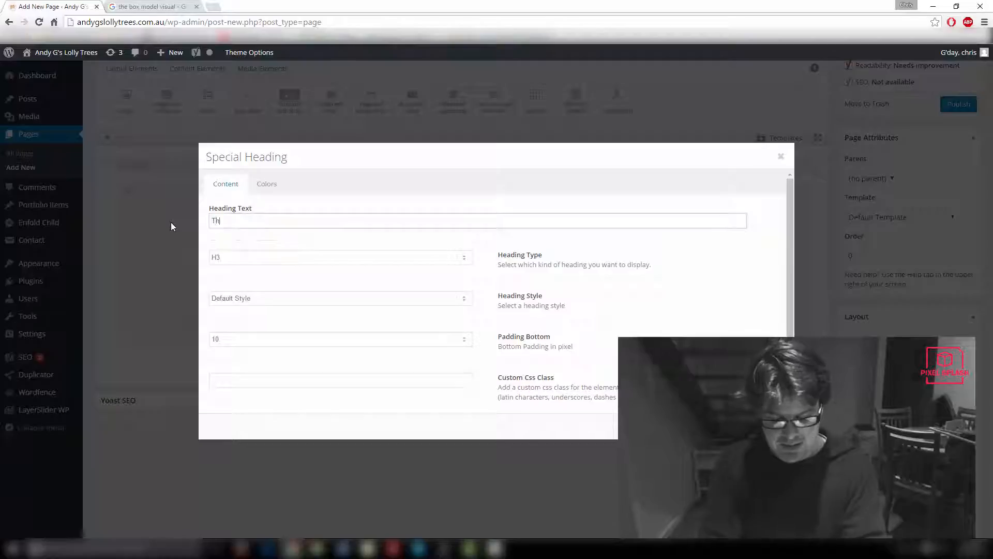
text(is Mod)
key(BackSpace)
key(BackSpace)
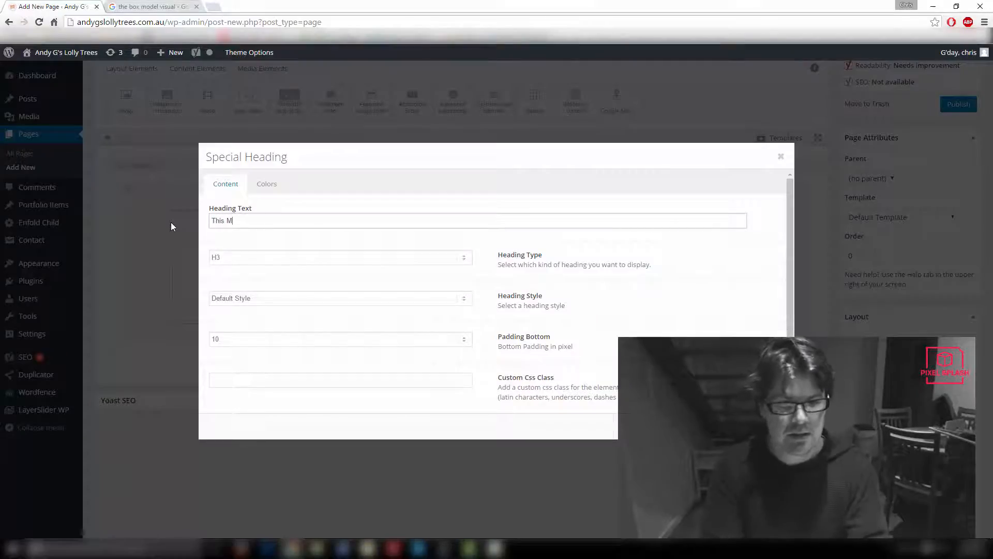
key(BackSpace)
text(A)
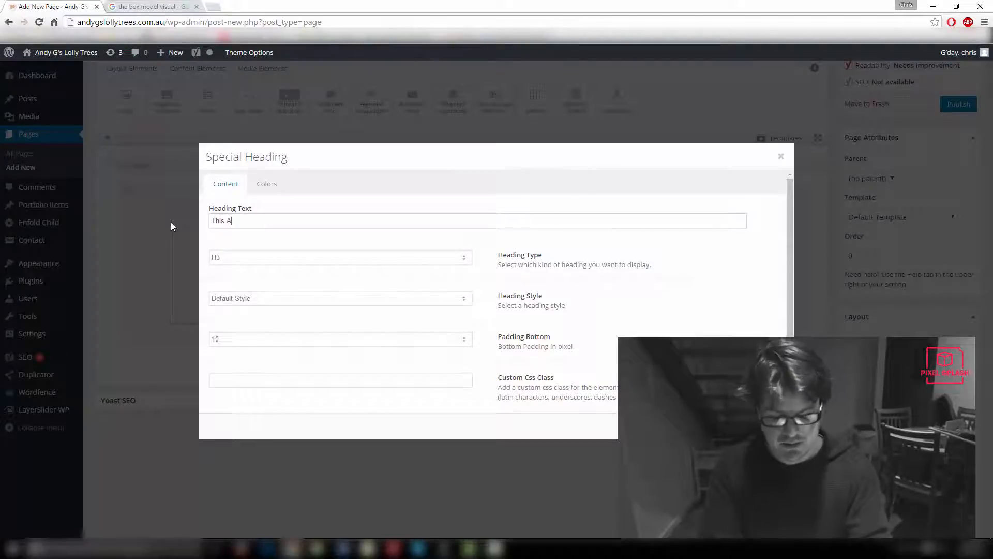
text(mazing Pa)
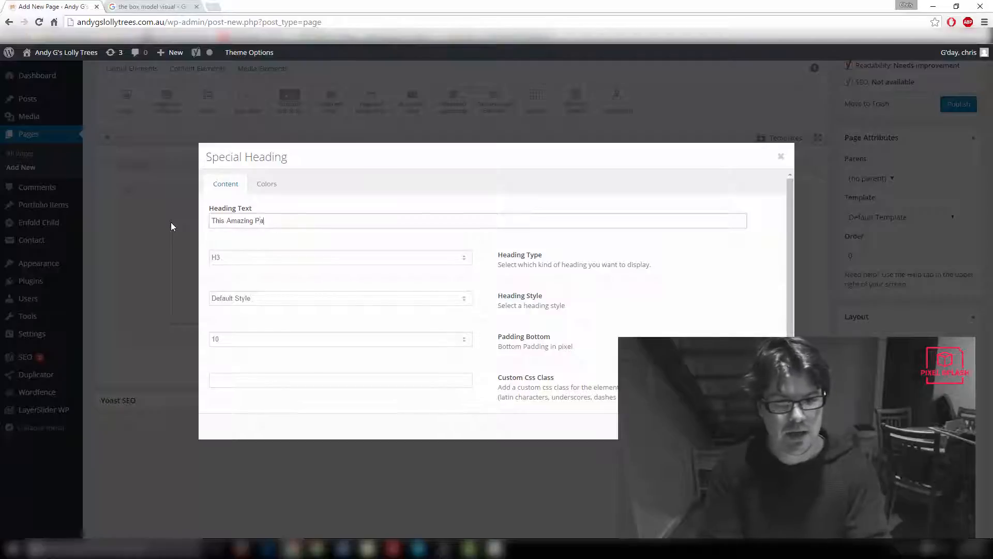
text(ge Looks Gr)
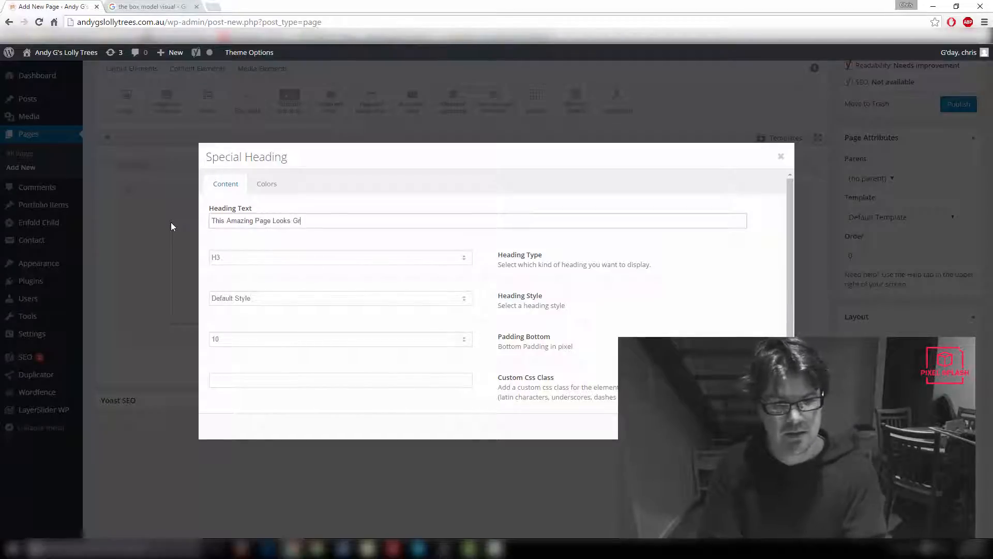
text(eat!)
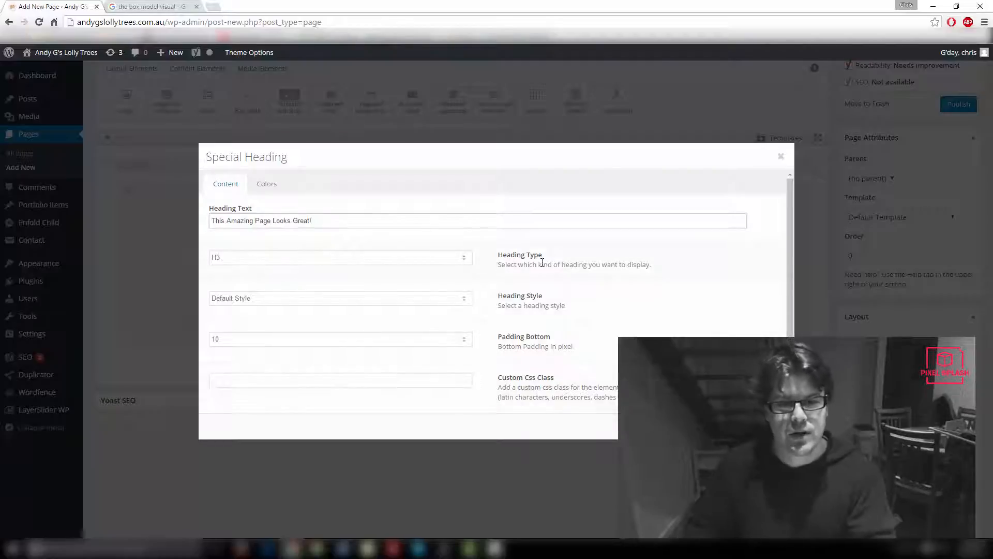
Set the heading type to H1 and the heading style to Heading Style Modern (centered).
click(337, 260)
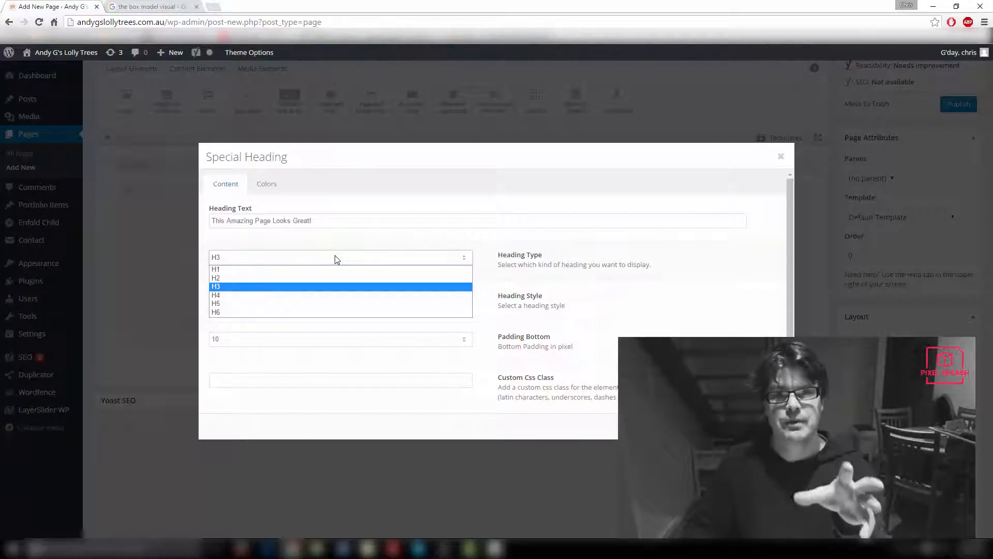
click(290, 269)
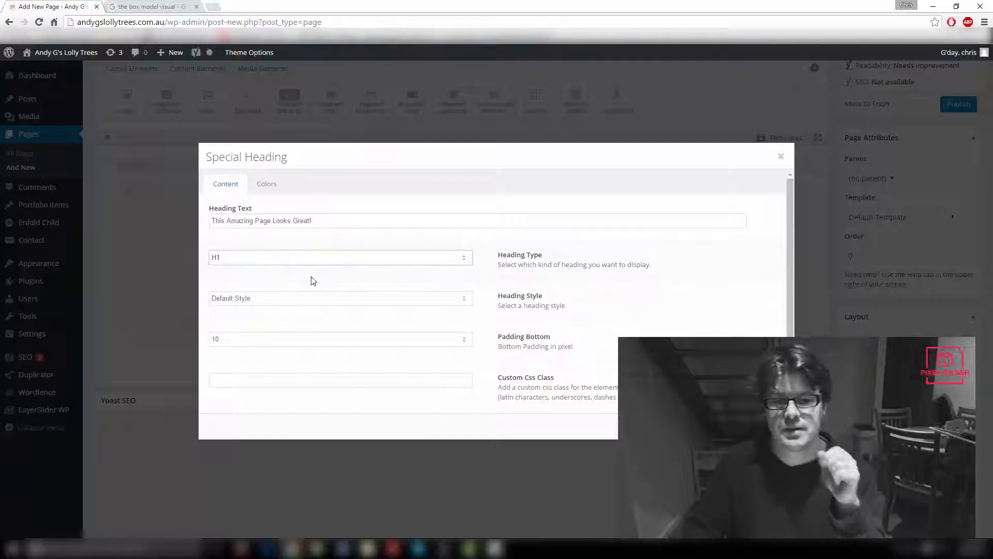
click(366, 298)
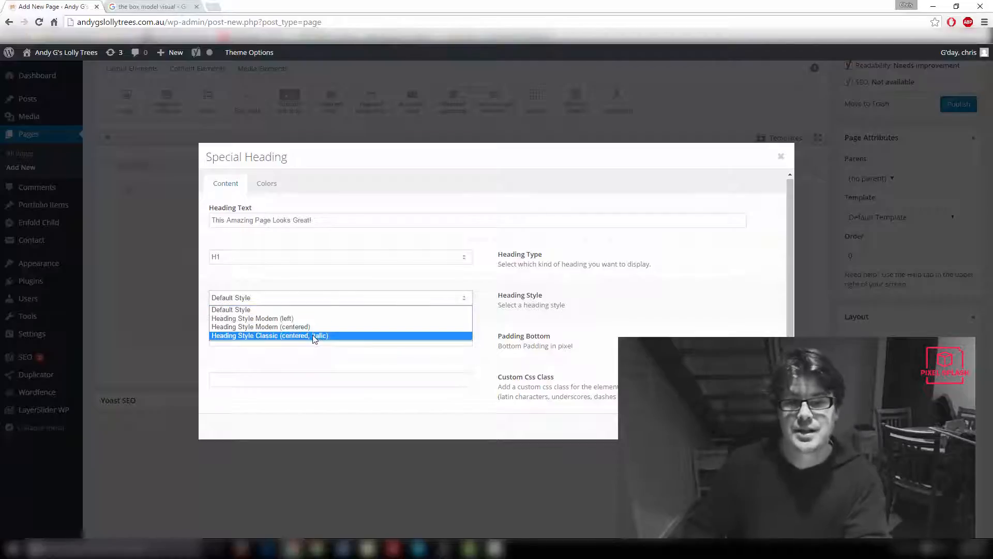
click(300, 328)
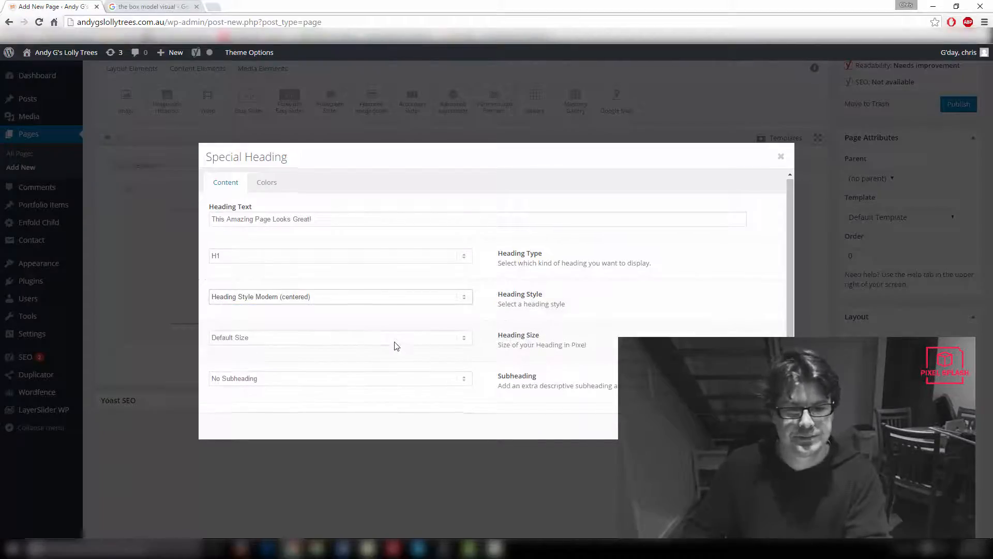
Set the Special Heading's heading size to 60.
scroll(370, 295, down, 2)
click(332, 258)
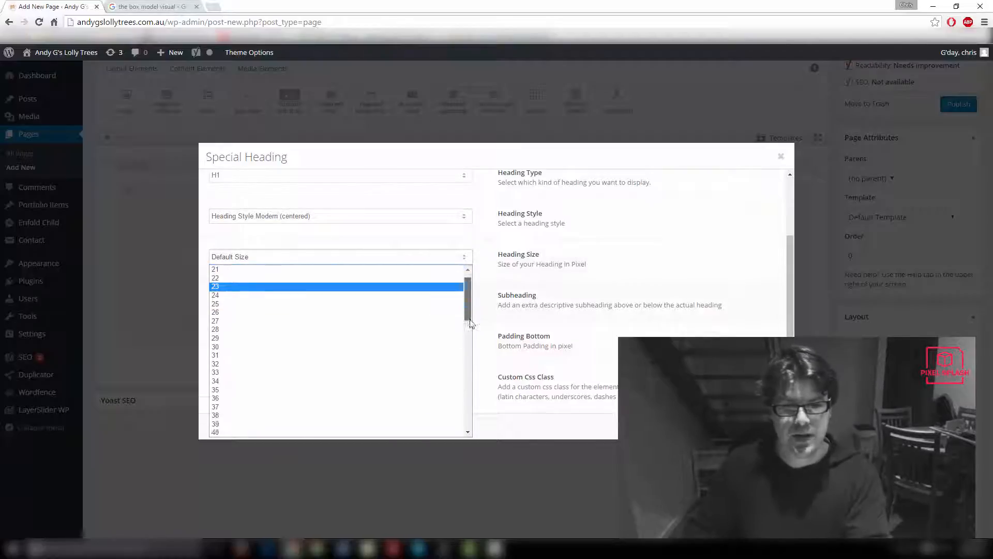
drag(468, 310, 471, 381)
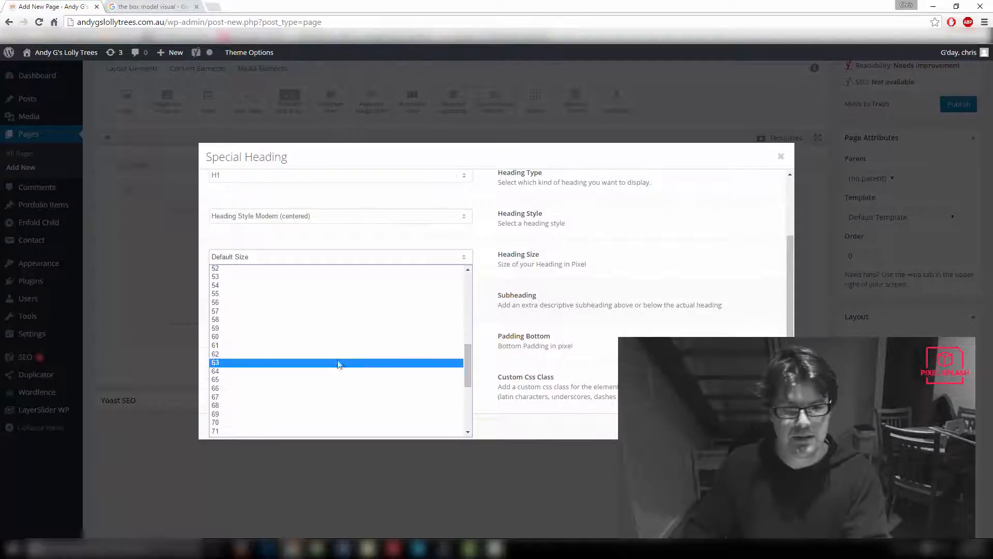
click(328, 336)
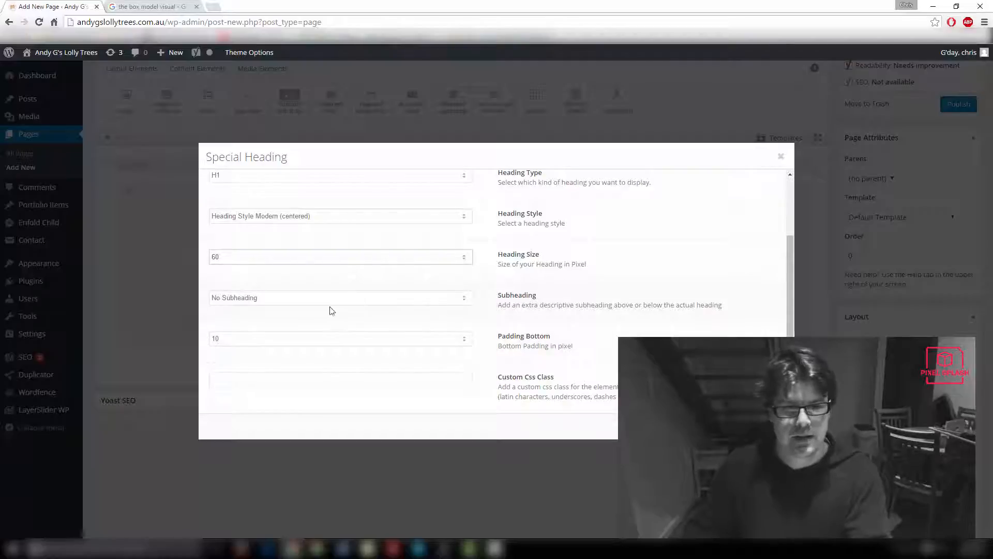
Display a subheading below the heading with the text "a cool byline" and a subheading size of 22.
click(294, 300)
click(280, 326)
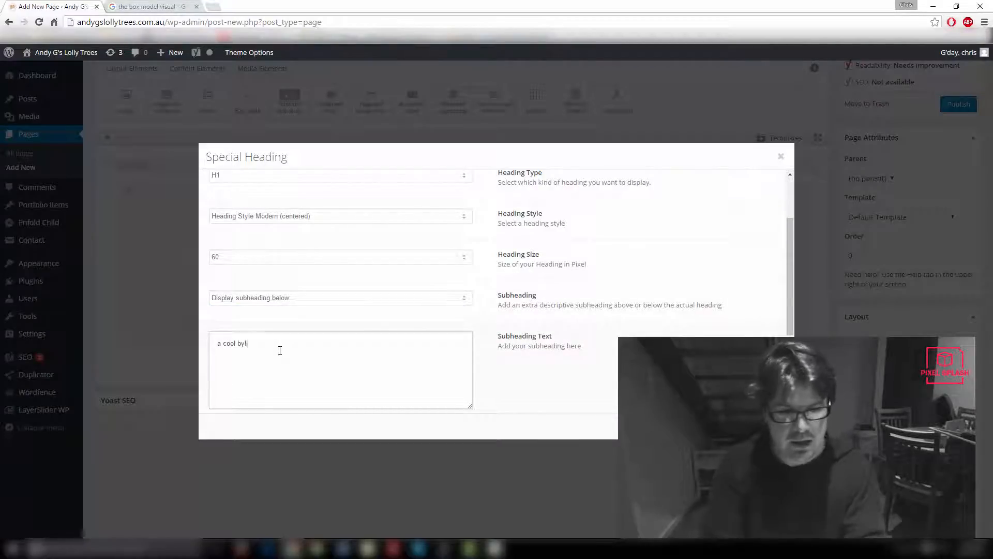
text(ne)
scroll(481, 398, down, 3)
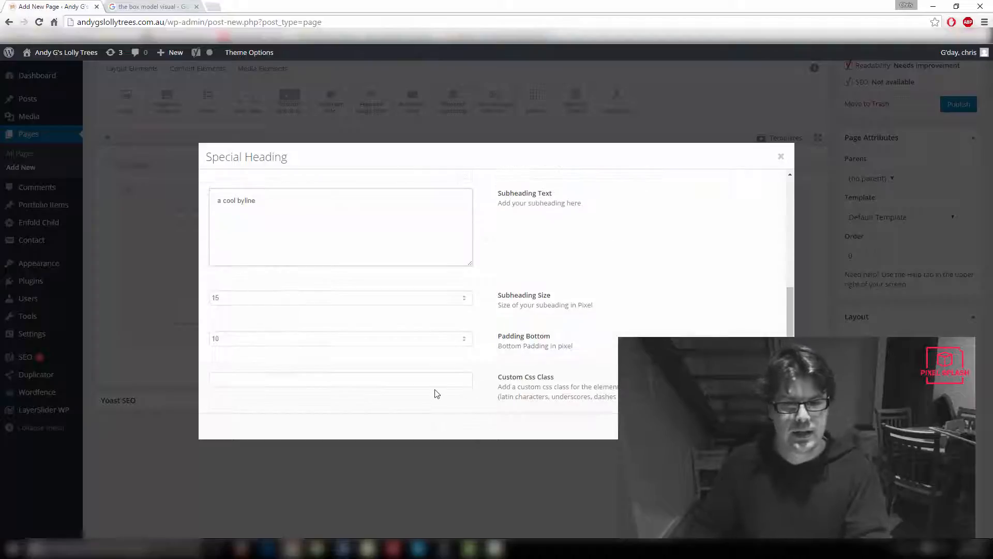
click(307, 305)
click(291, 417)
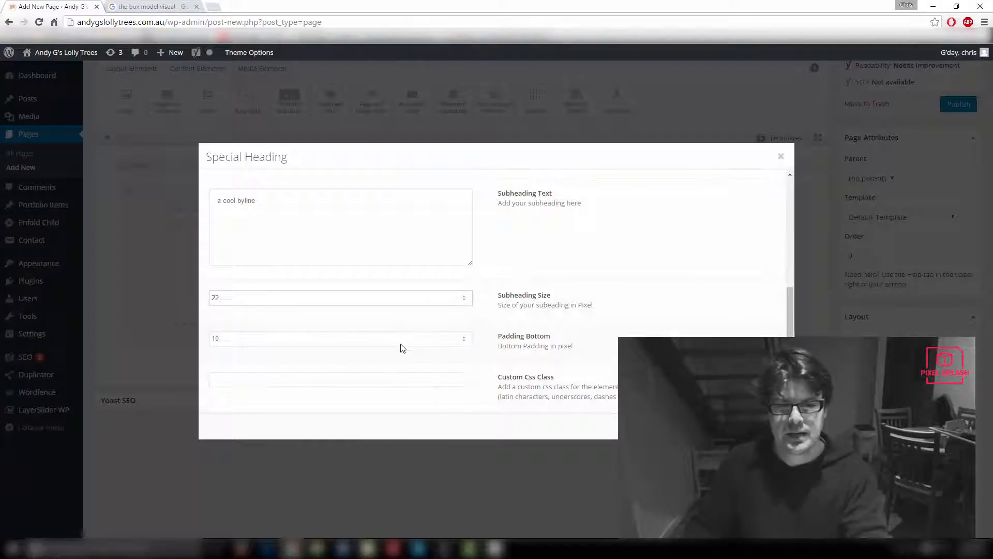
Give the heading a custom font color of red #b02b2c and save the Special Heading settings.
scroll(353, 352, up, 1)
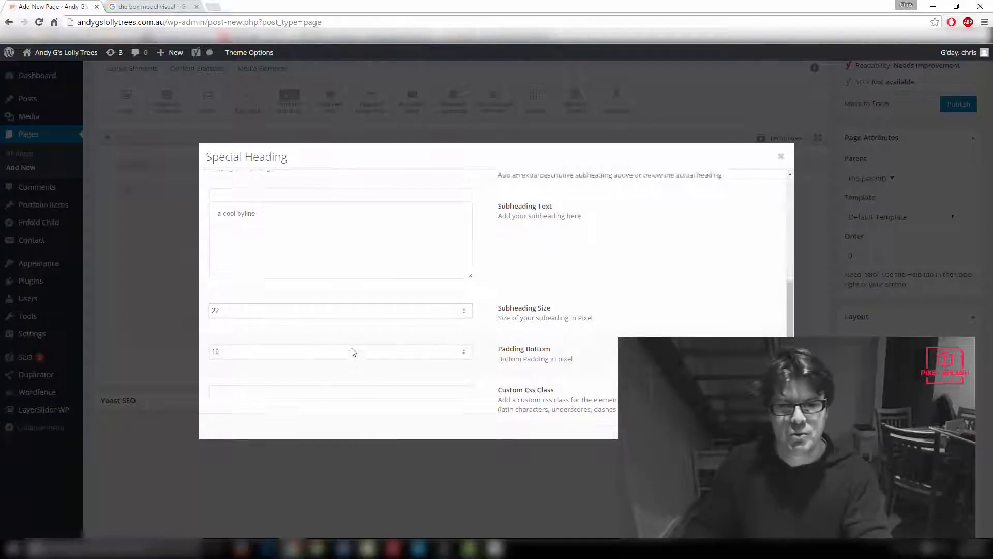
scroll(352, 352, up, 5)
click(266, 186)
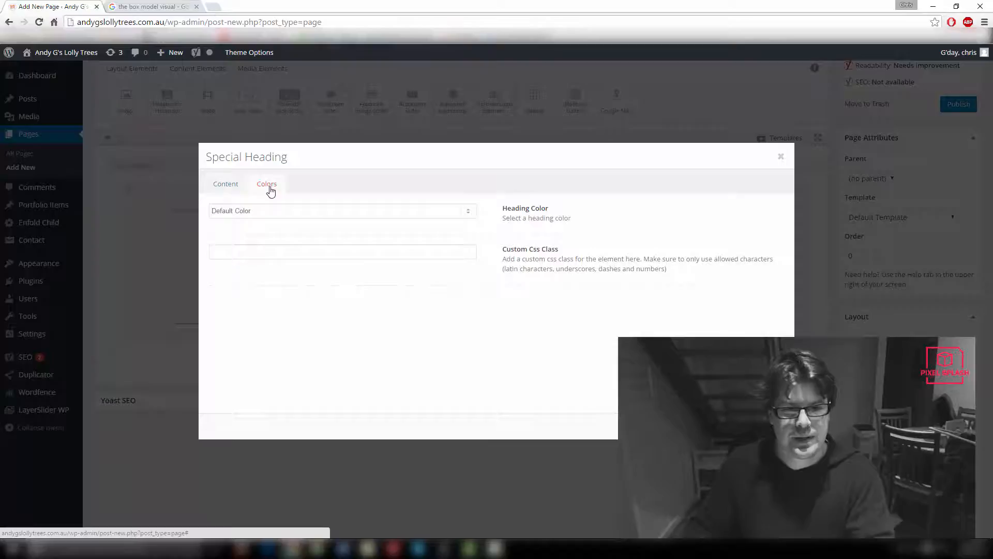
click(281, 216)
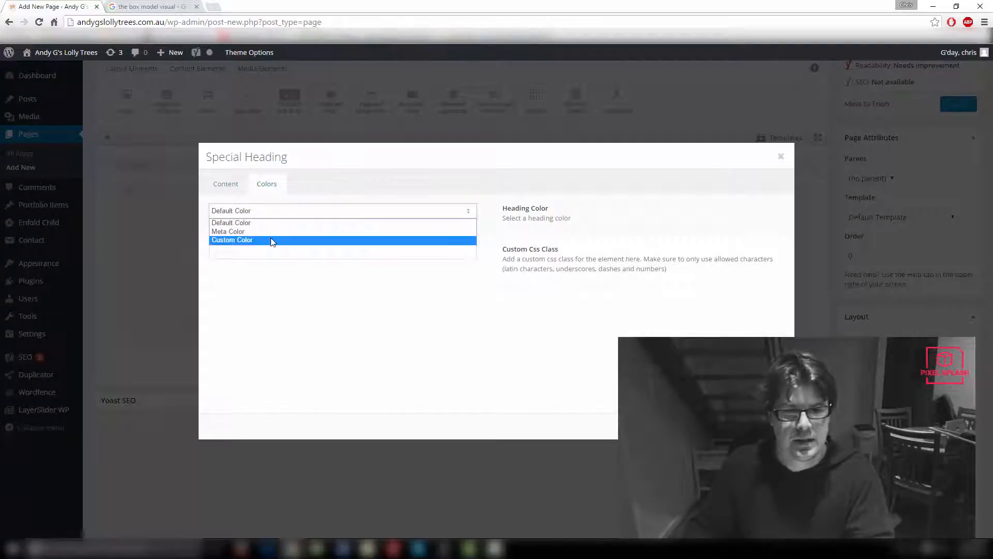
click(271, 240)
click(246, 252)
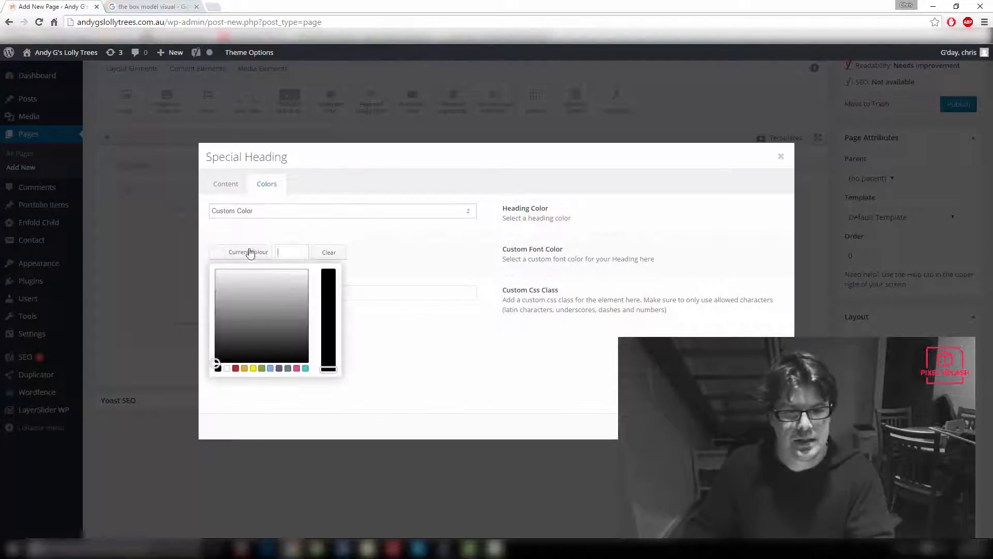
click(236, 369)
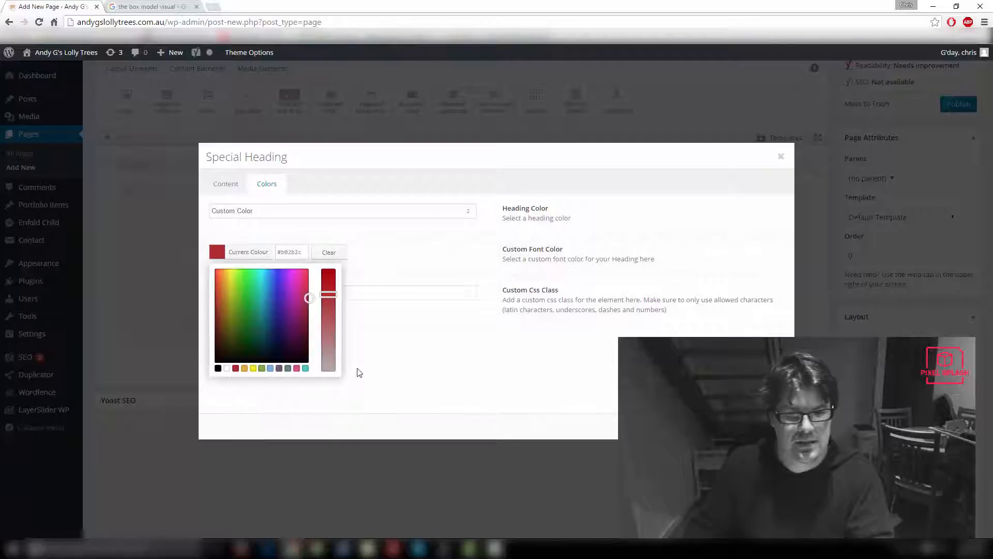
click(432, 363)
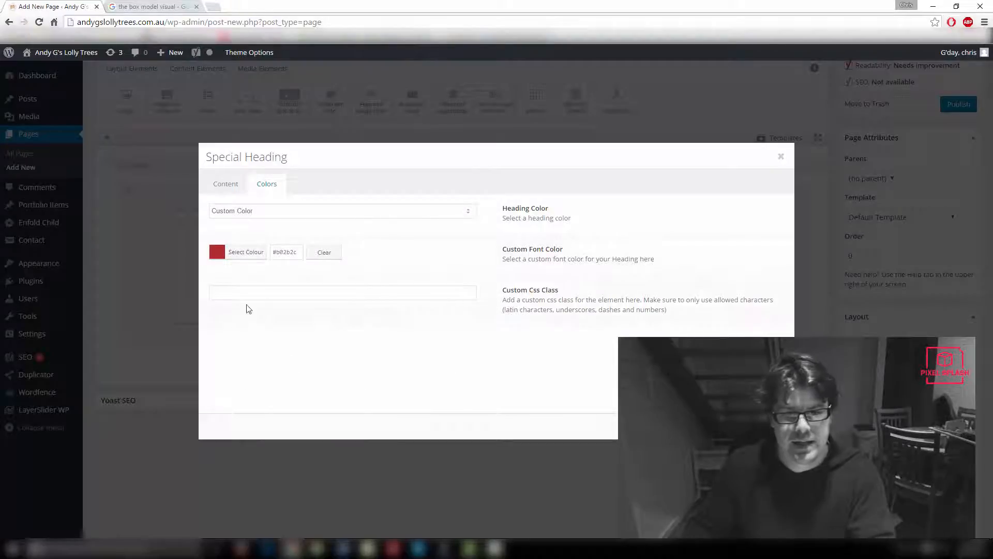
click(770, 427)
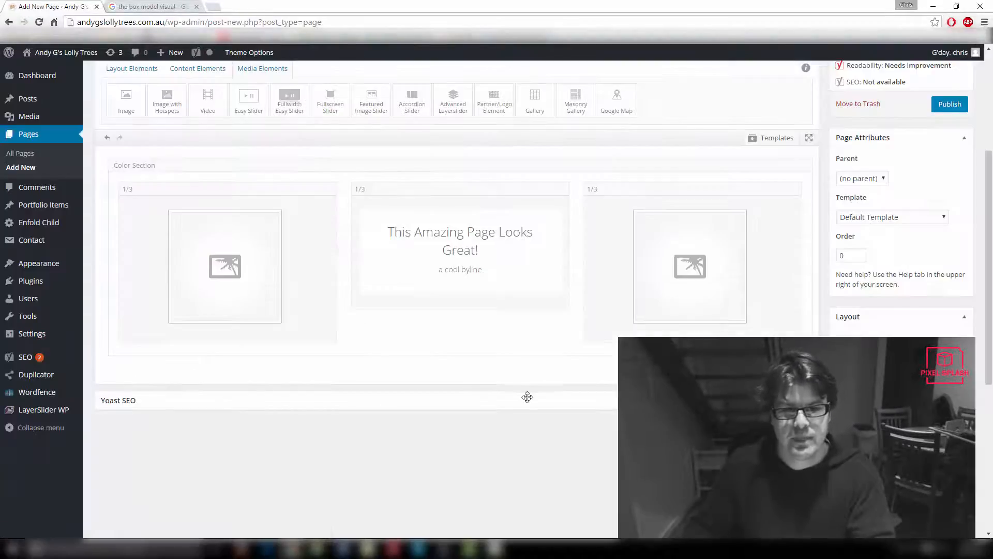
Open a preview of the Tutorial Page from the page editor.
scroll(351, 285, up, 4)
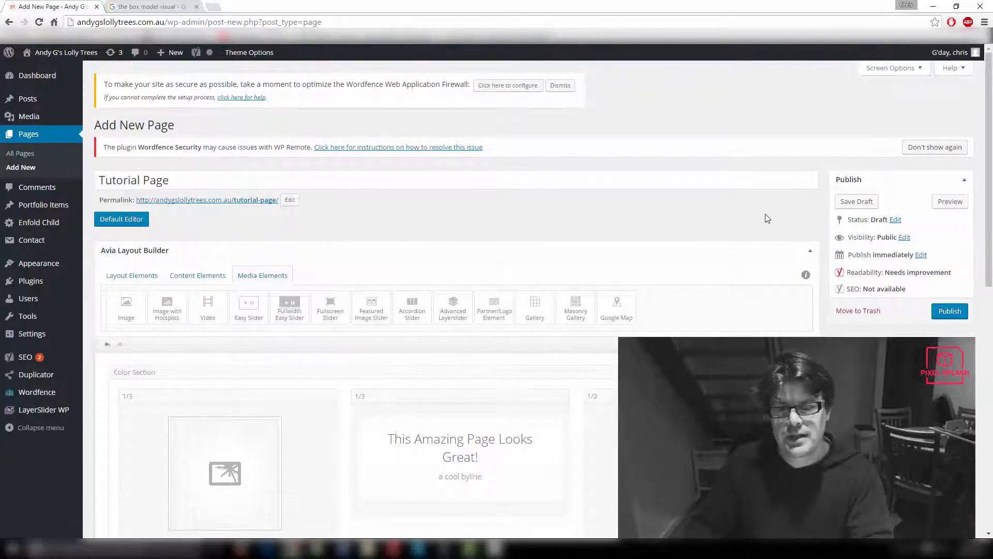
scroll(765, 235, down, 5)
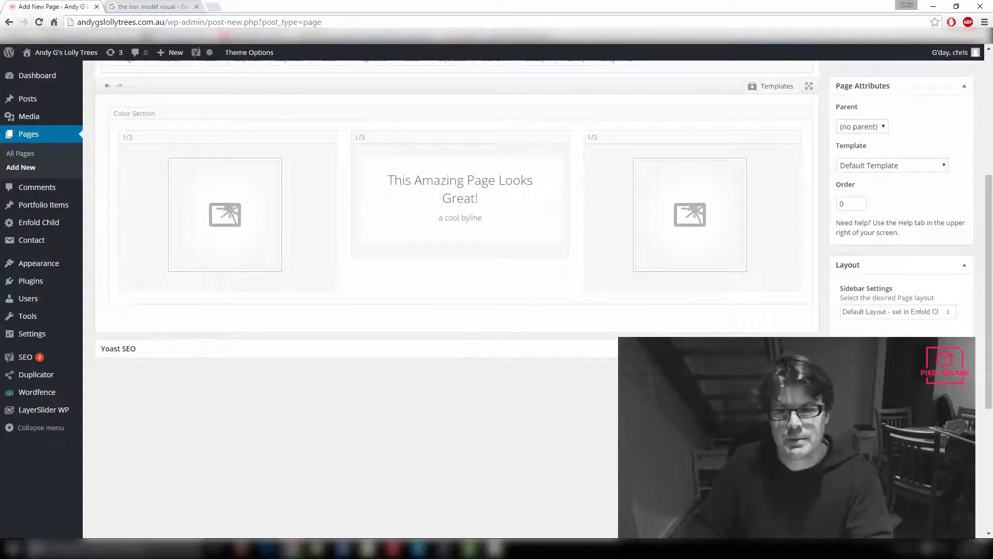
scroll(456, 232, up, 5)
click(937, 203)
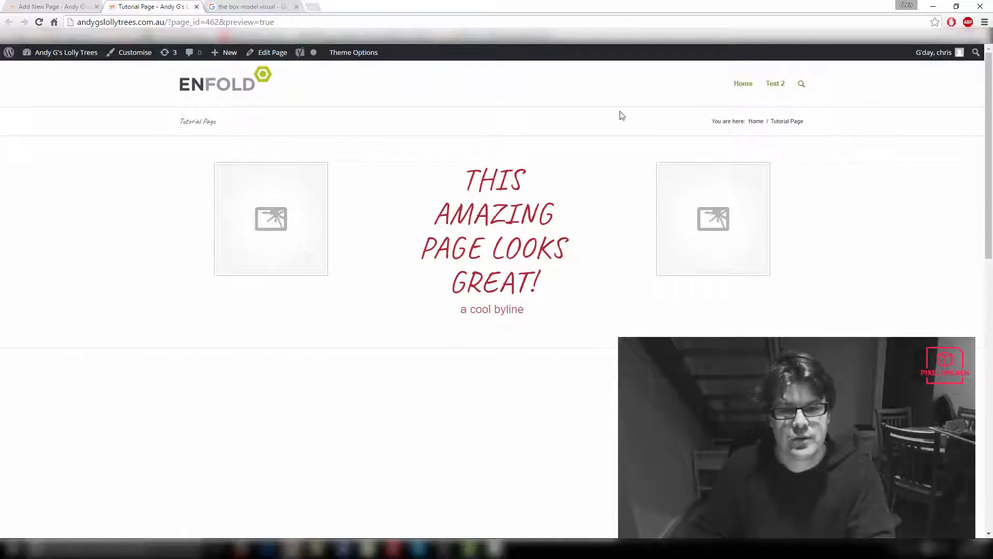
Examine the previewed page from the header and title bar down to the sidebar and footer, comparing it with the editor.
scroll(448, 222, down, 10)
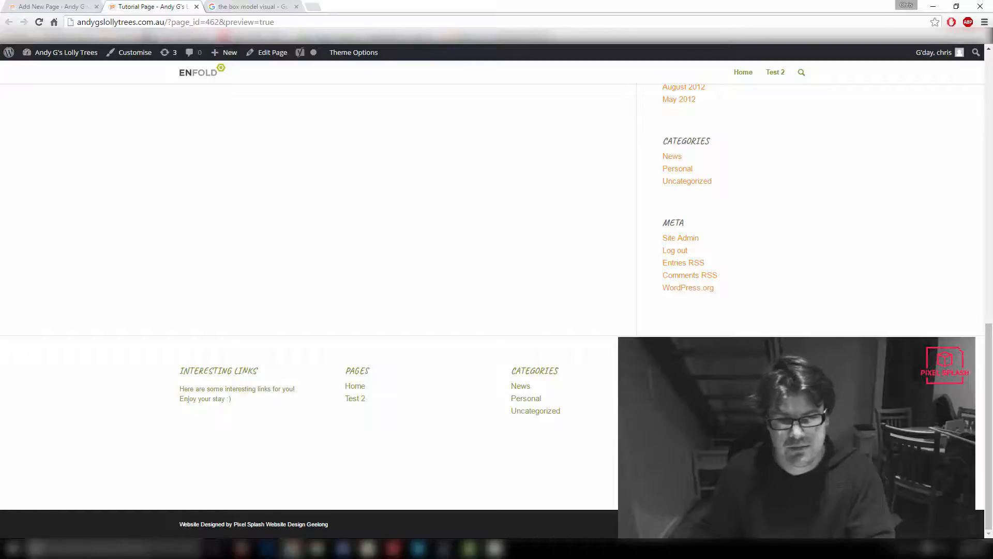
scroll(495, 374, up, 1)
scroll(496, 374, up, 5)
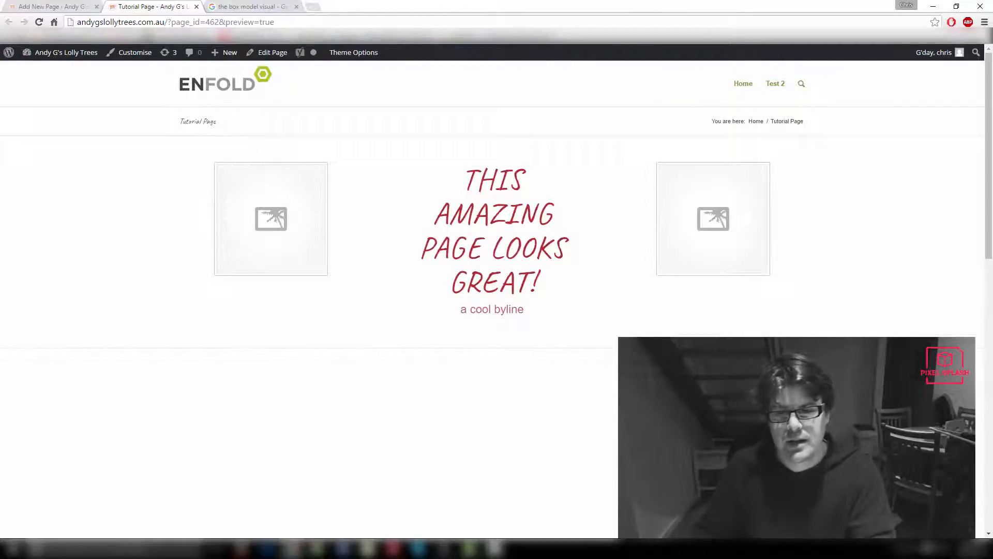
scroll(535, 246, down, 3)
scroll(534, 246, up, 3)
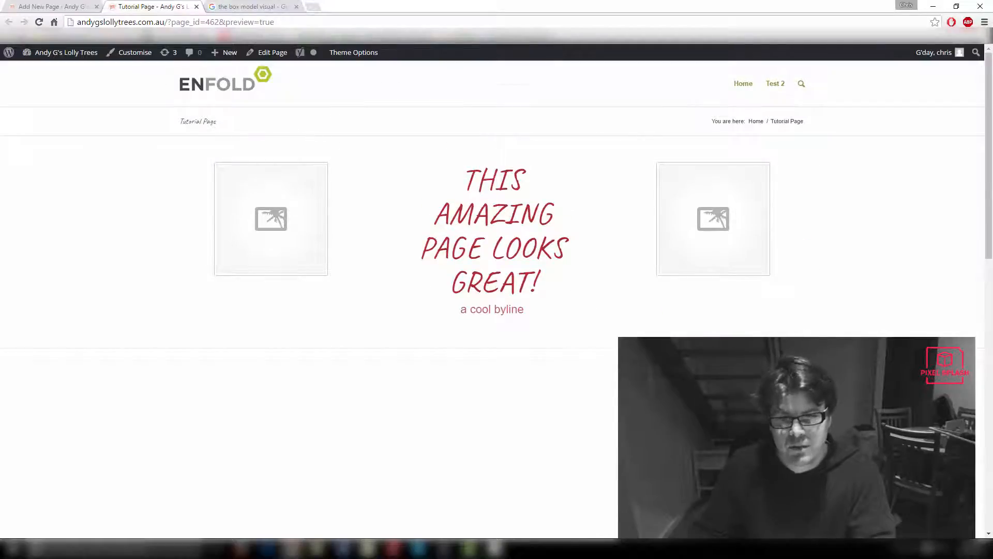
scroll(718, 311, down, 2)
scroll(492, 300, down, 10)
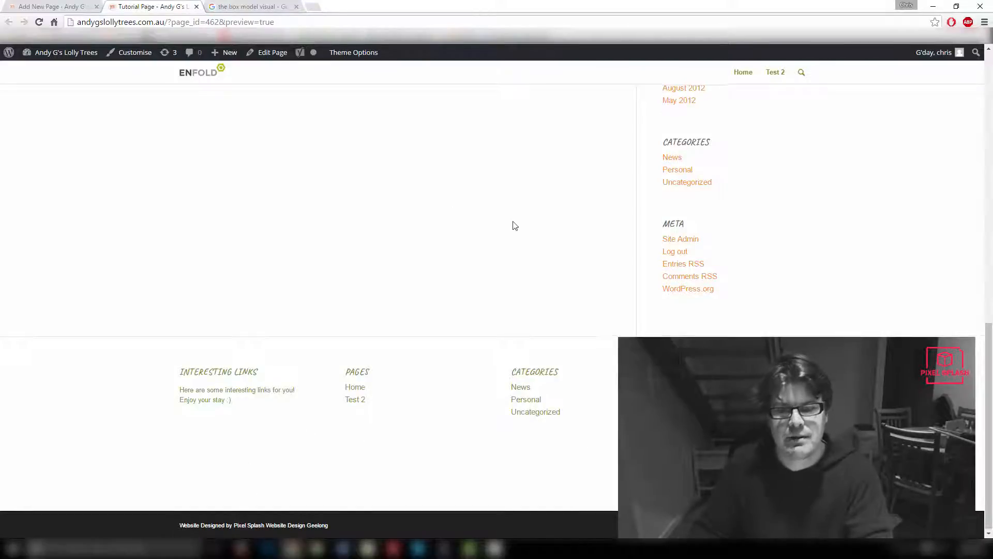
scroll(514, 225, up, 5)
scroll(513, 226, up, 5)
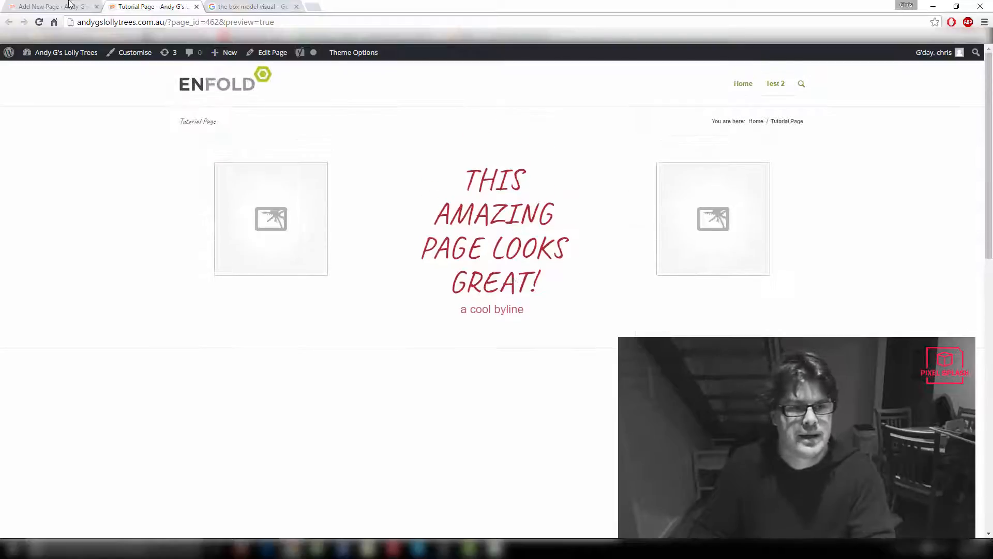
click(70, 5)
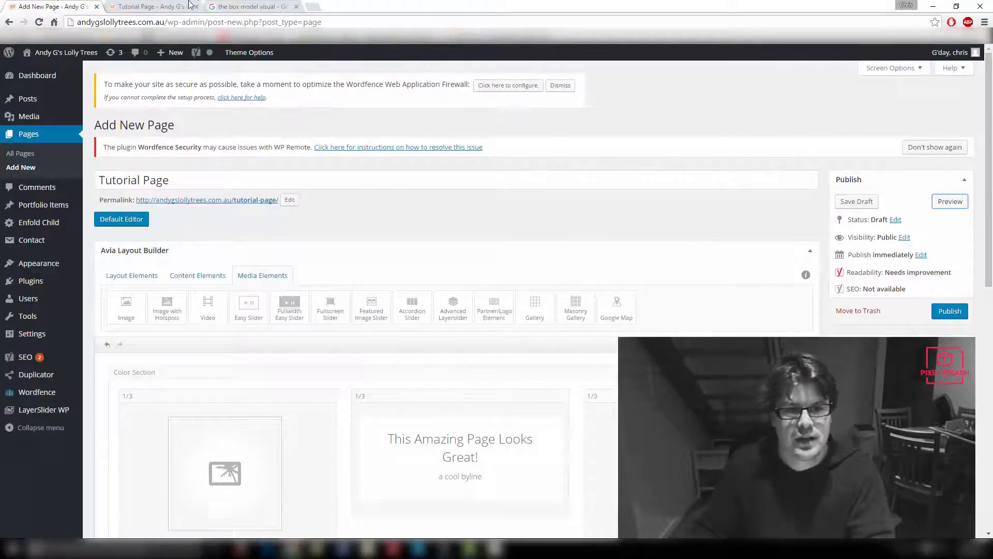
click(169, 5)
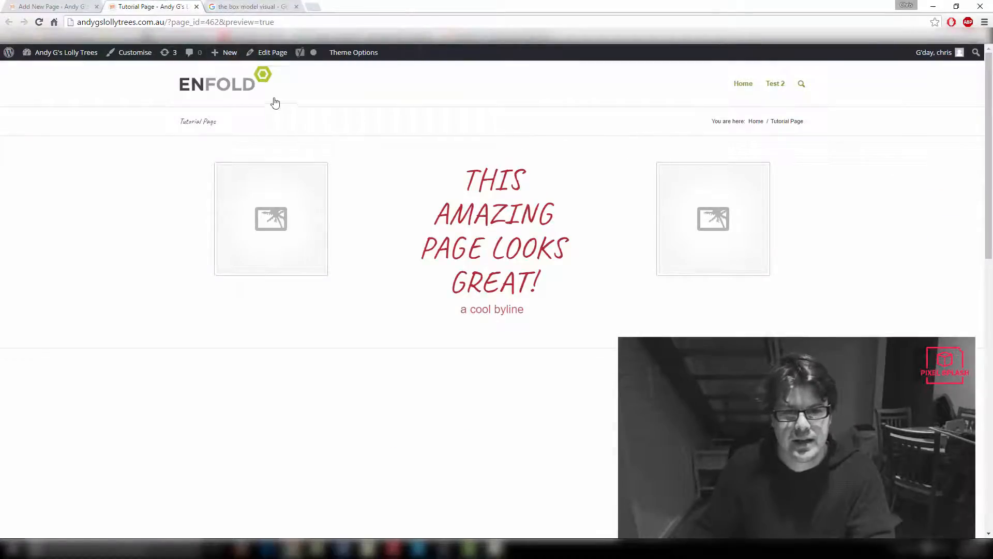
In the page's layout settings, hide both the title bar and breadcrumbs, and set the footer not to display the socket and footer widgets.
click(36, 6)
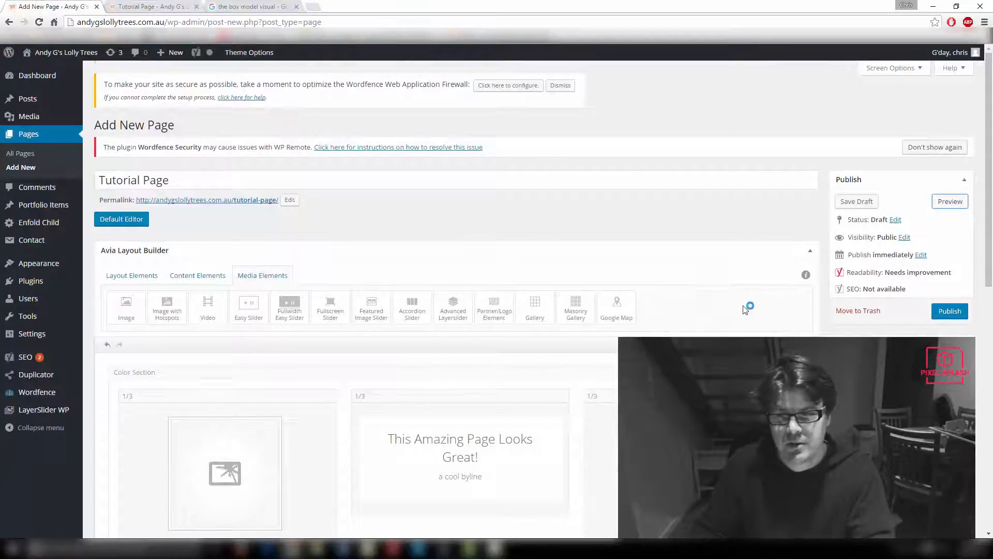
scroll(745, 309, down, 7)
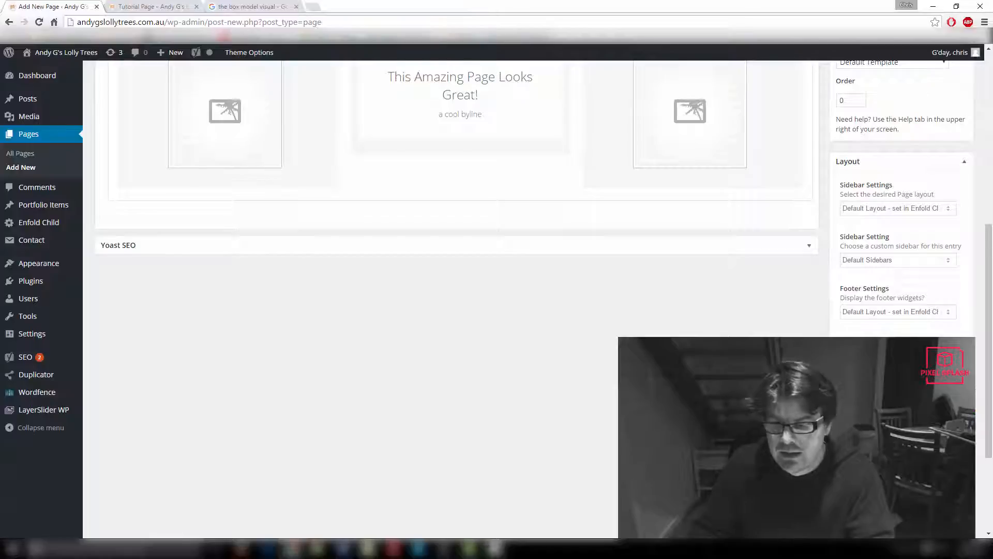
scroll(450, 299, down, 2)
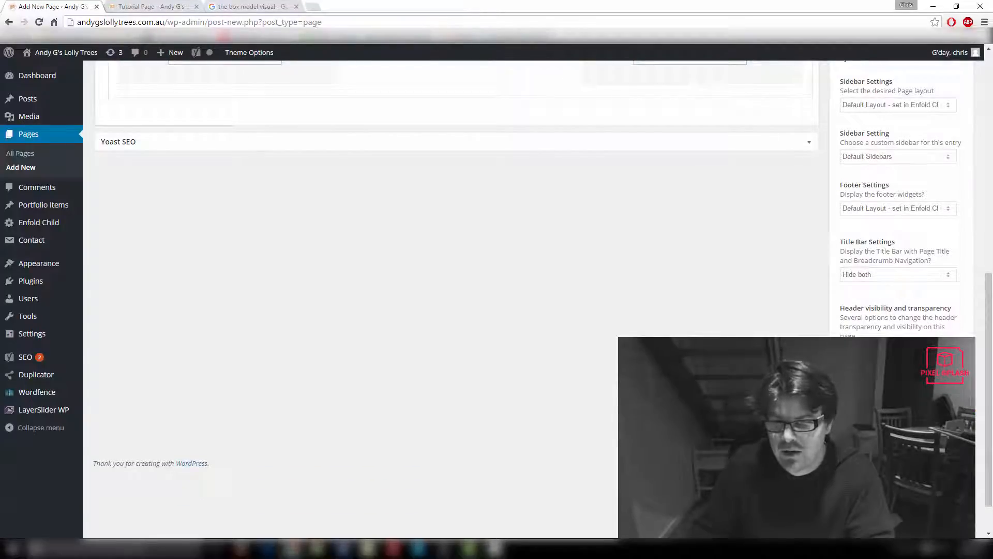
scroll(875, 331, up, 2)
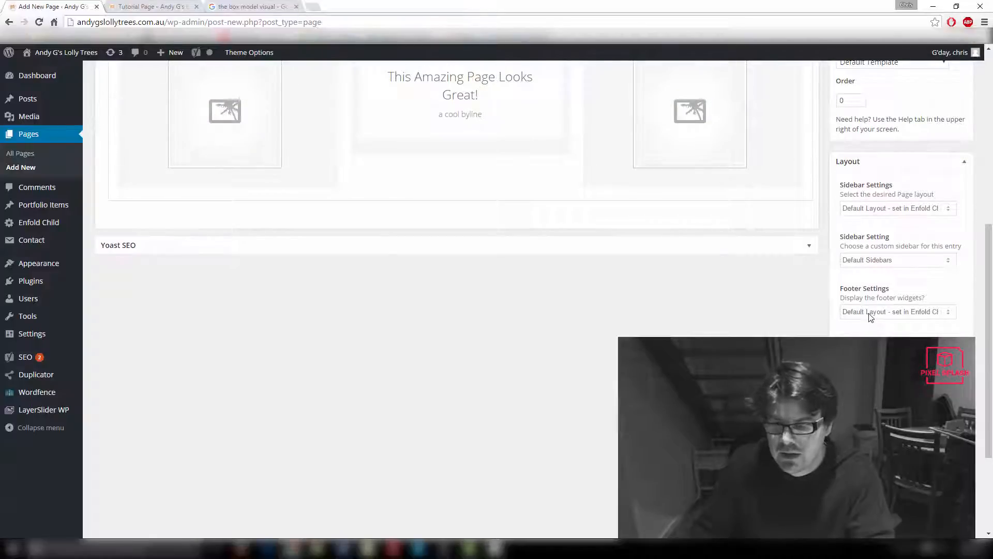
click(870, 313)
click(879, 360)
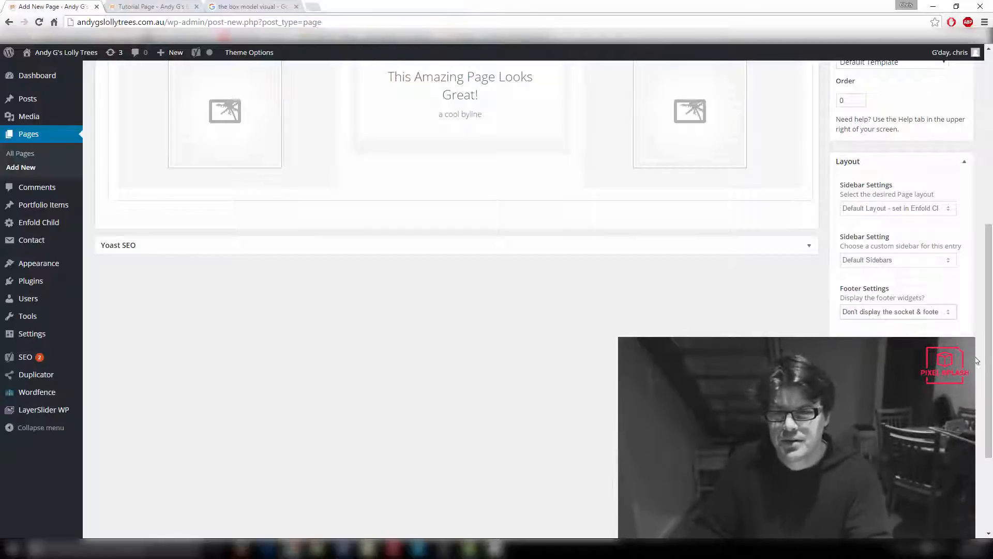
Set the page layout's sidebar option to No Sidebar.
scroll(923, 329, up, 1)
click(885, 313)
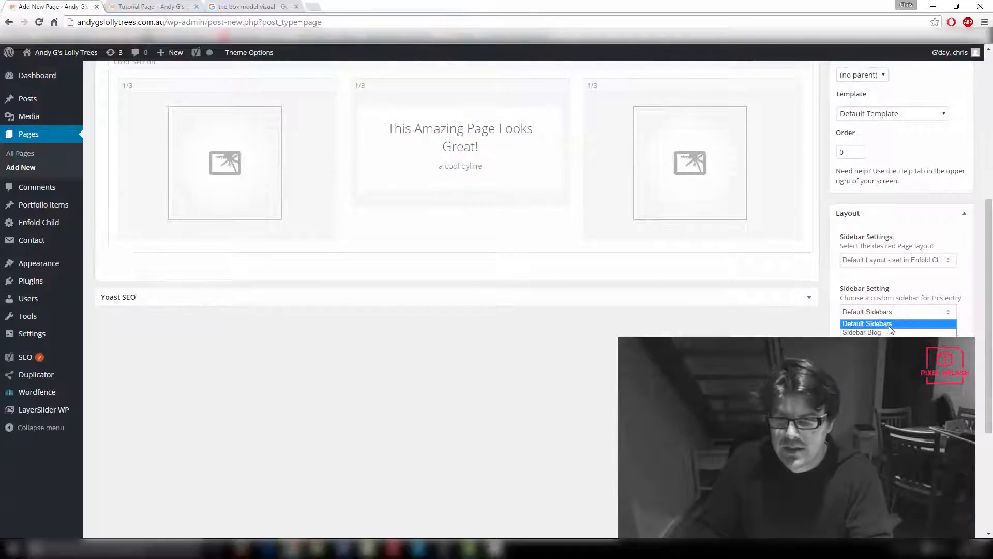
click(886, 263)
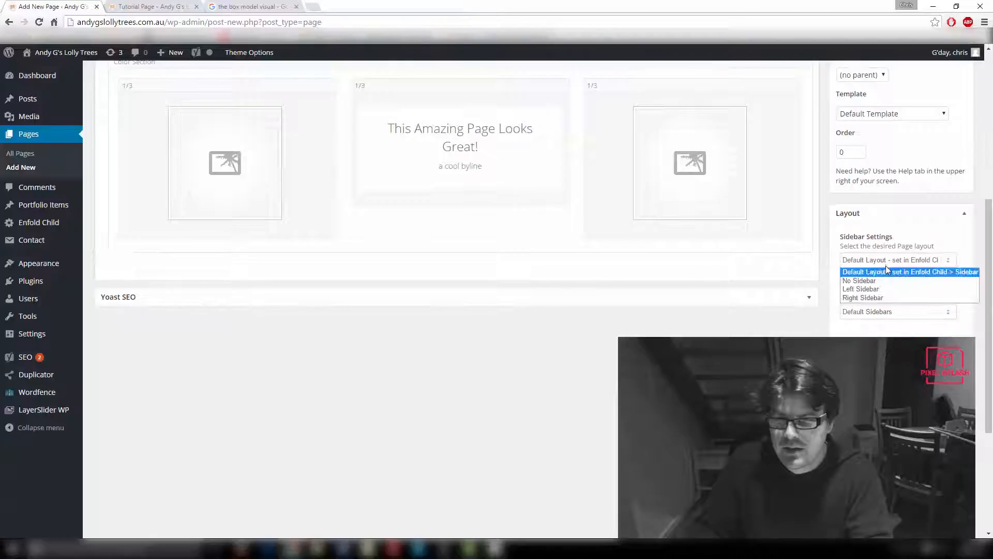
click(886, 281)
Preview the page with the new layout settings and return to the page editor.
scroll(886, 281, up, 7)
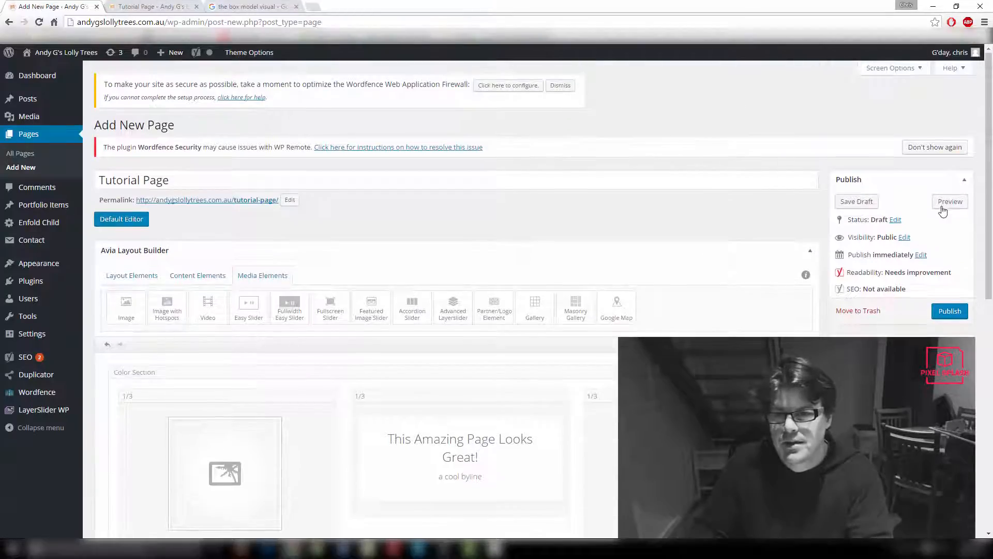
click(151, 5)
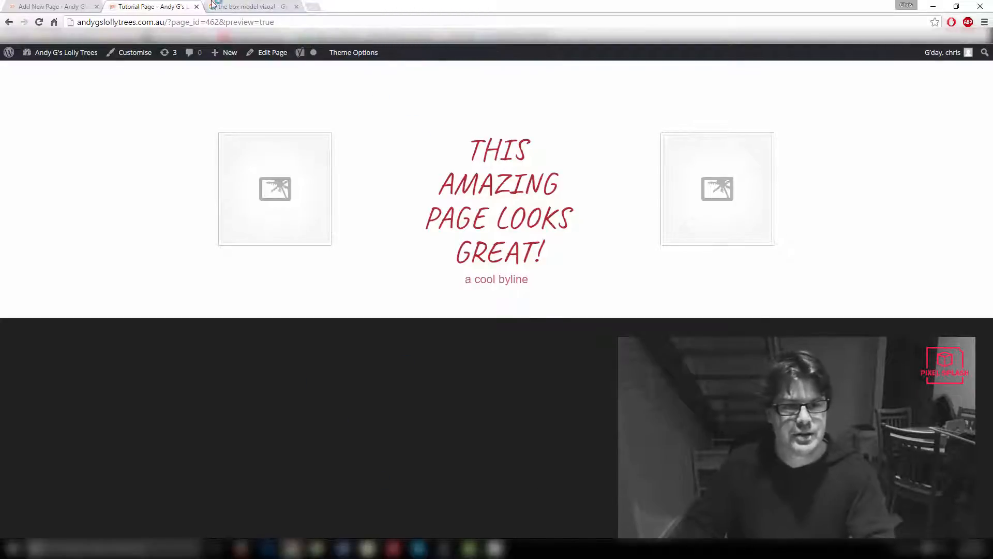
click(70, 6)
Replace the first column's placeholder with the multicoloured lolly tree in the striped pot from the media library, keeping the image alignment at Center.
scroll(362, 284, down, 3)
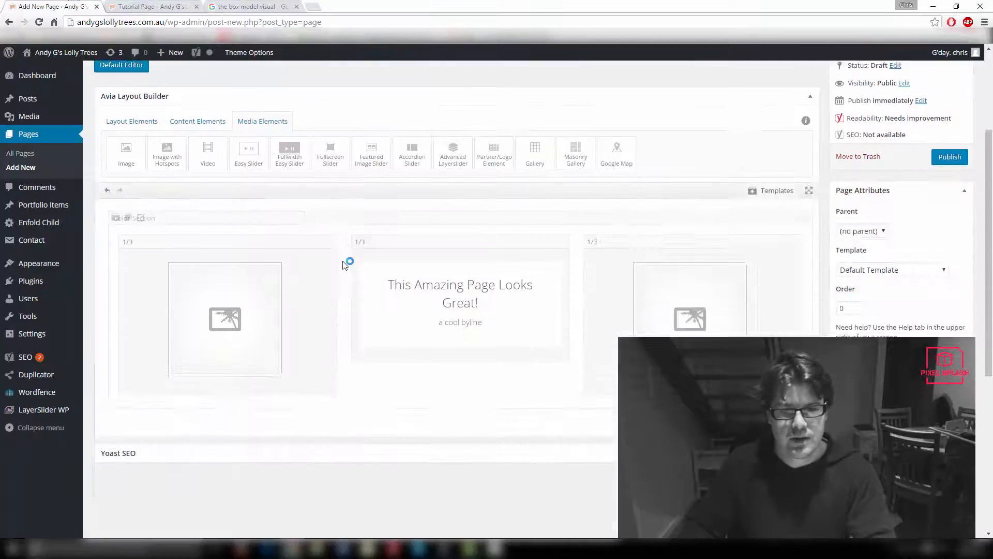
click(243, 339)
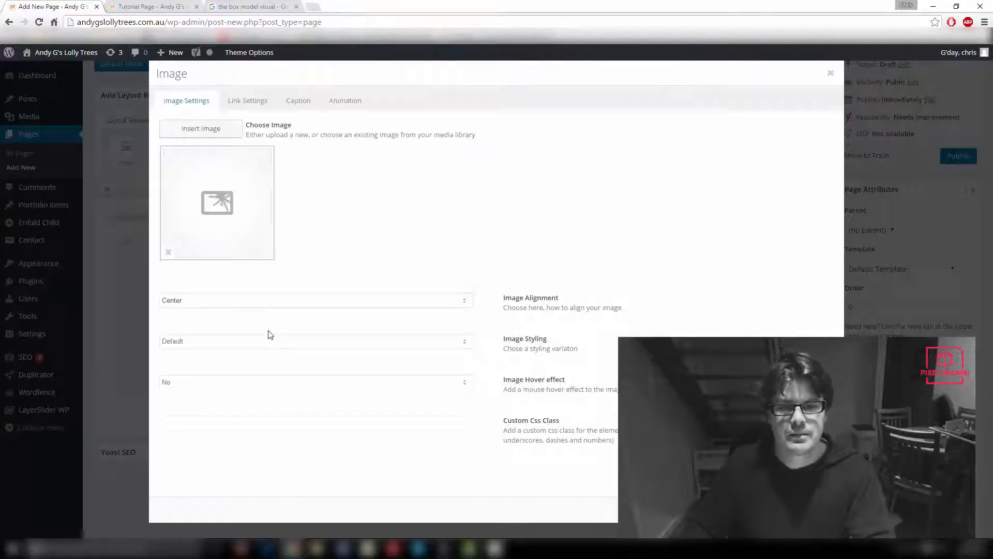
click(187, 243)
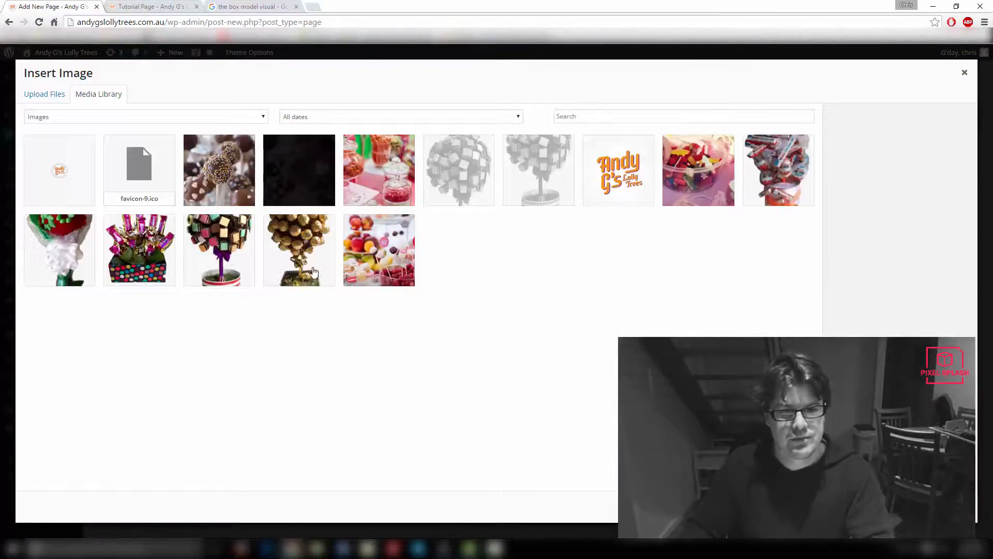
click(228, 261)
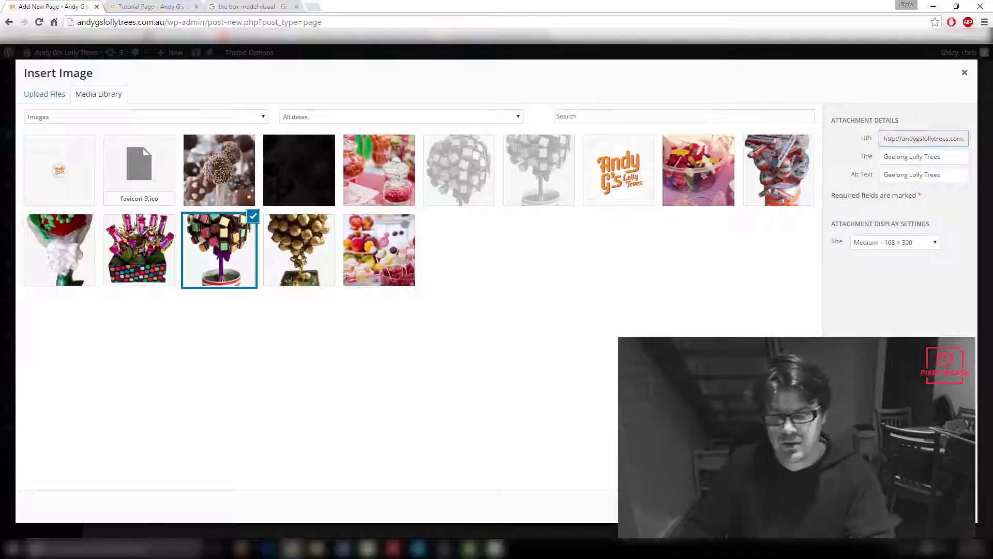
click(947, 506)
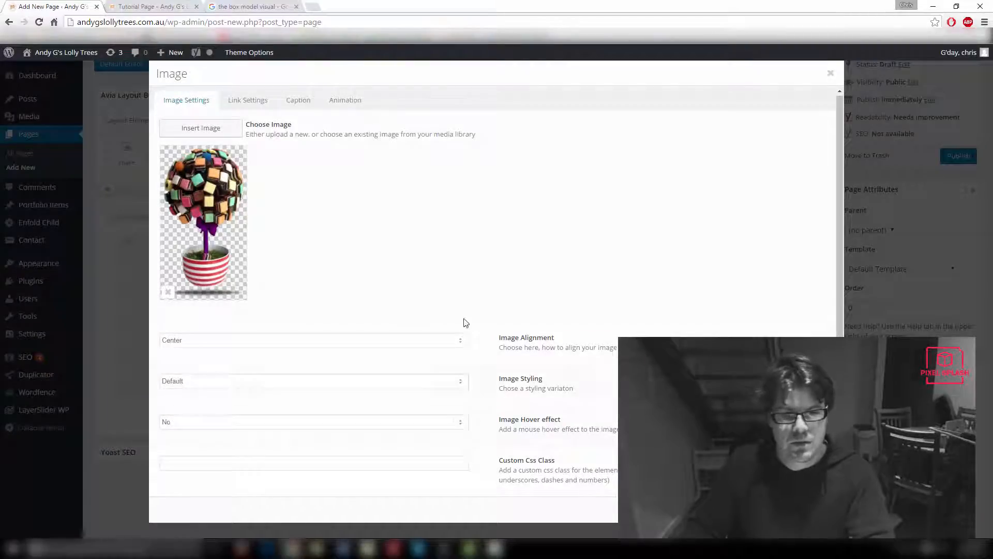
click(312, 341)
click(311, 354)
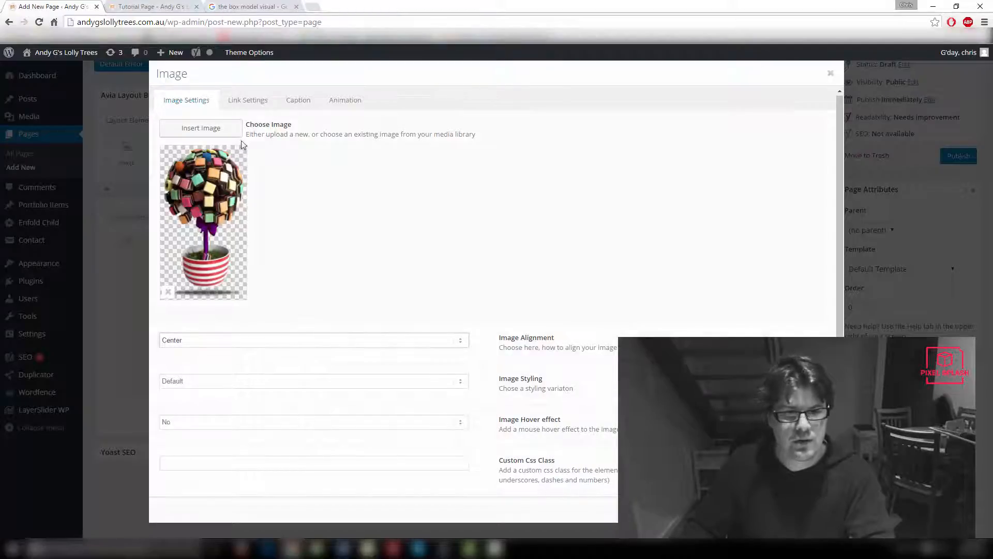
Link the lolly tree image to the existing page "Test 2".
click(243, 105)
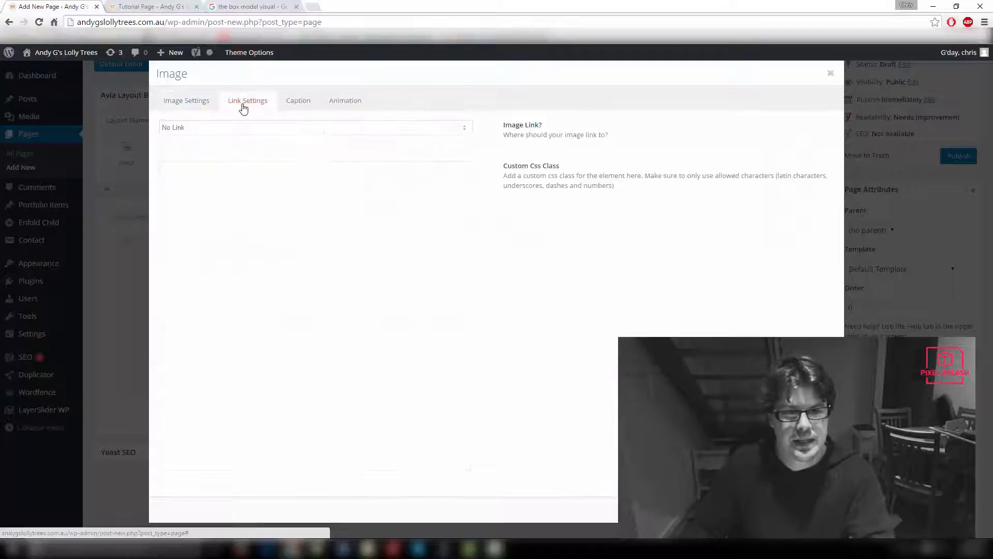
click(370, 131)
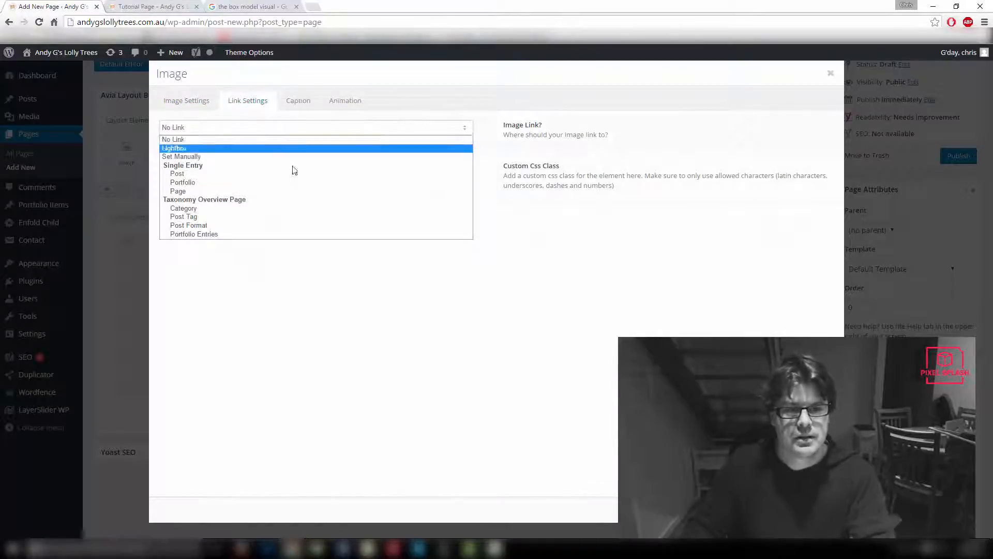
click(258, 191)
click(210, 145)
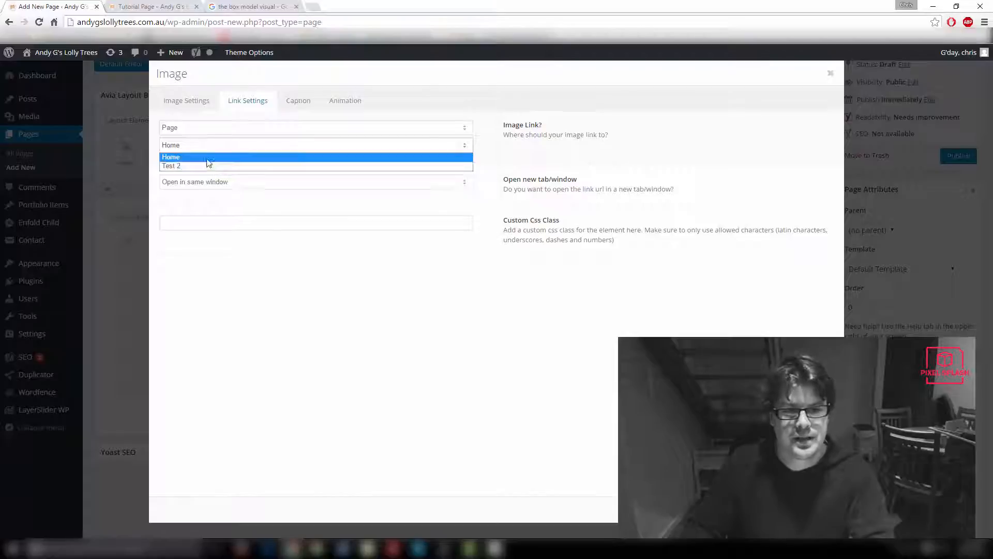
click(209, 165)
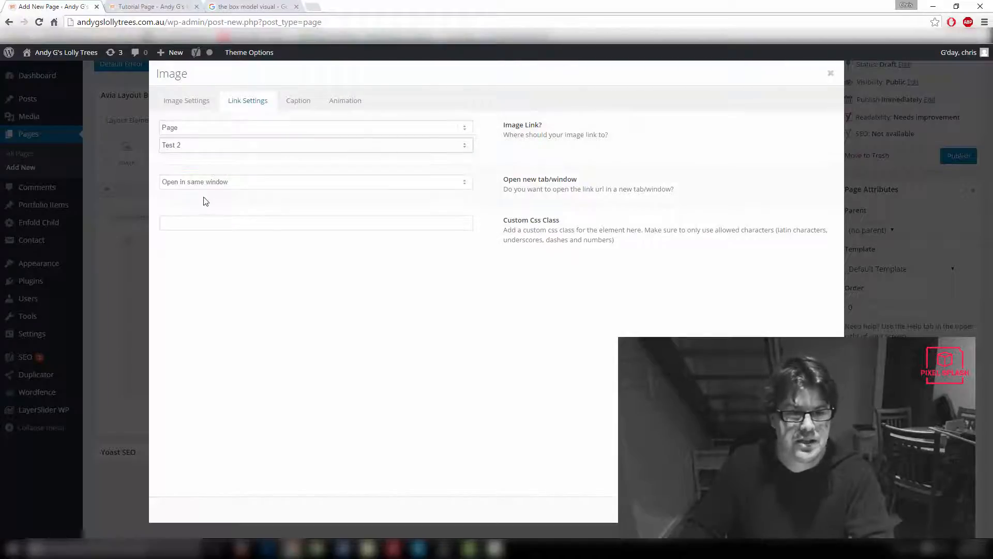
Set the lolly tree image's animation to Full rotation and save the image settings.
click(295, 108)
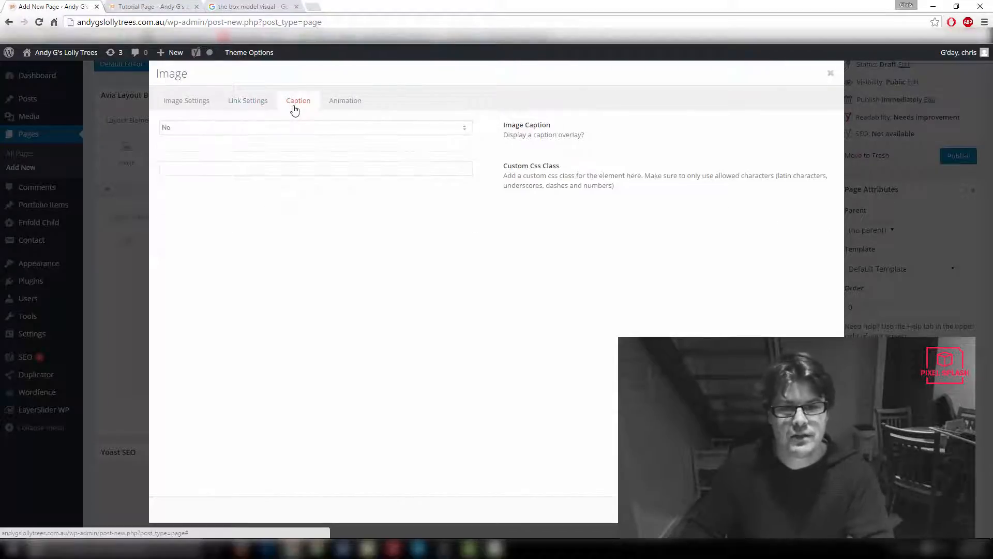
click(342, 103)
click(234, 129)
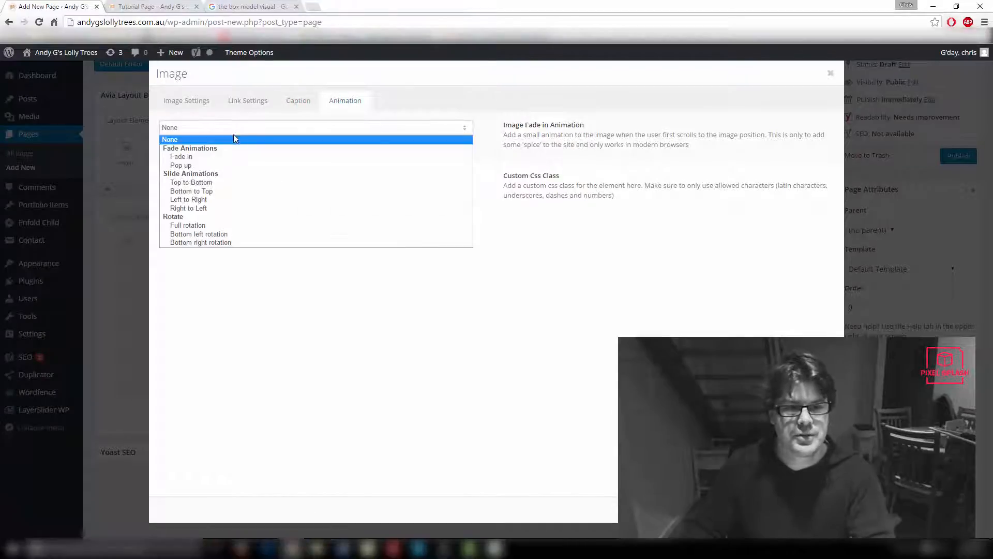
click(214, 166)
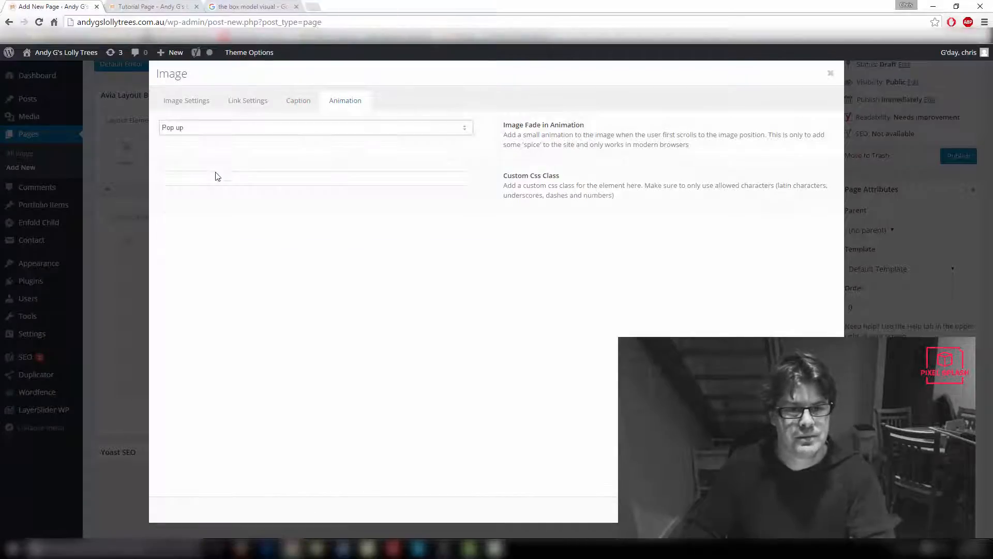
click(282, 130)
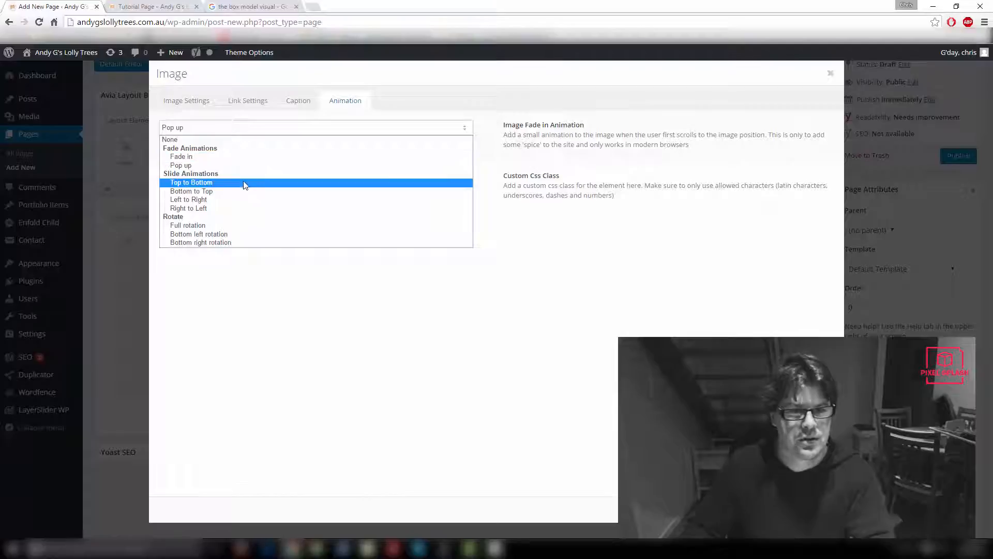
click(225, 227)
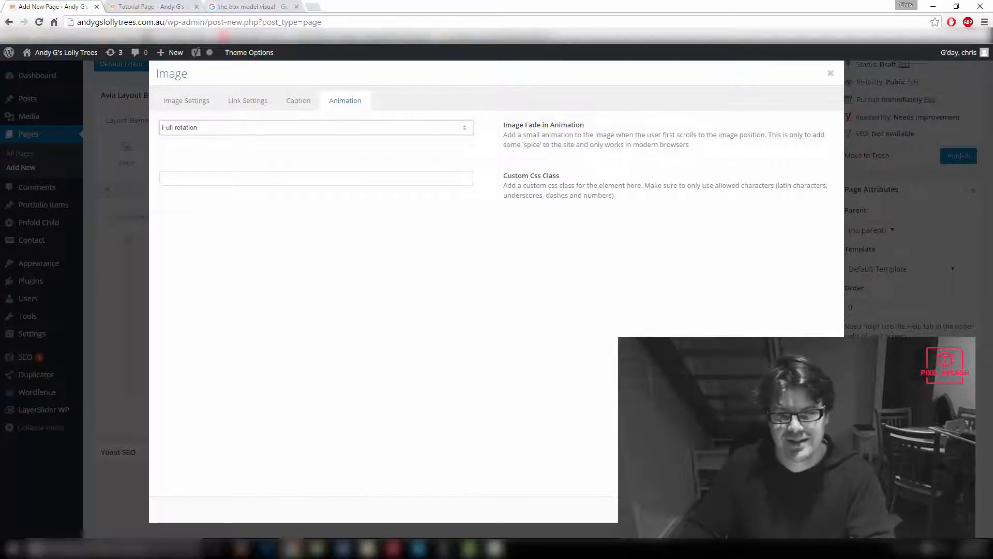
click(819, 509)
Delete the third column's placeholder image and put a duplicate of the first column's lolly tree image in its place.
scroll(257, 287, down, 2)
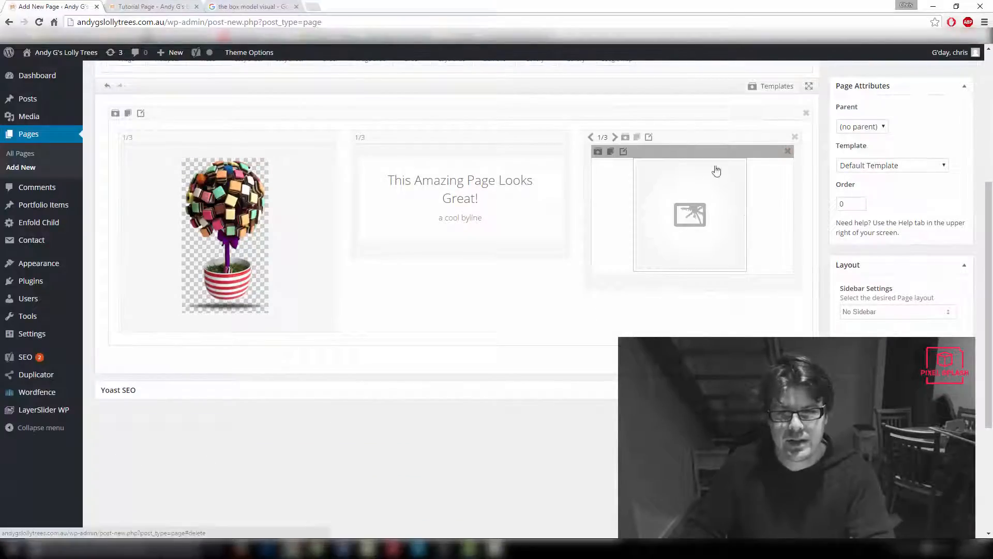
click(788, 151)
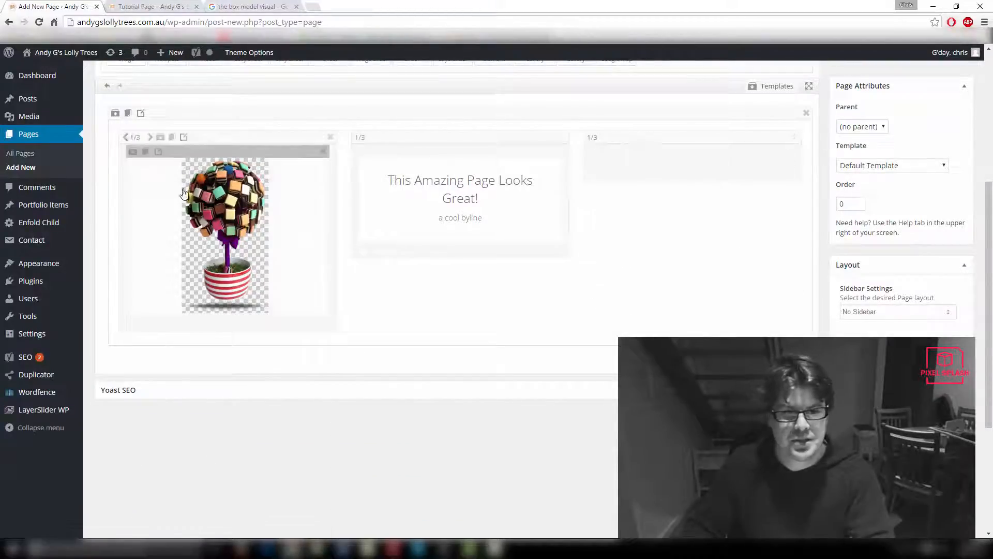
click(145, 151)
drag(243, 321, 616, 195)
Preview the page with the lolly tree images on both sides of the heading and return to the page editor.
scroll(776, 171, up, 4)
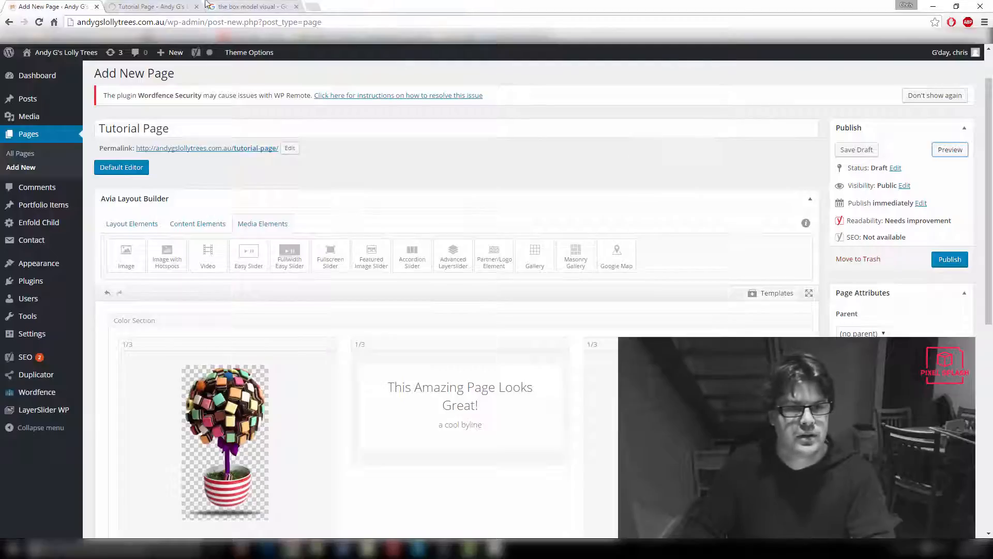
click(157, 7)
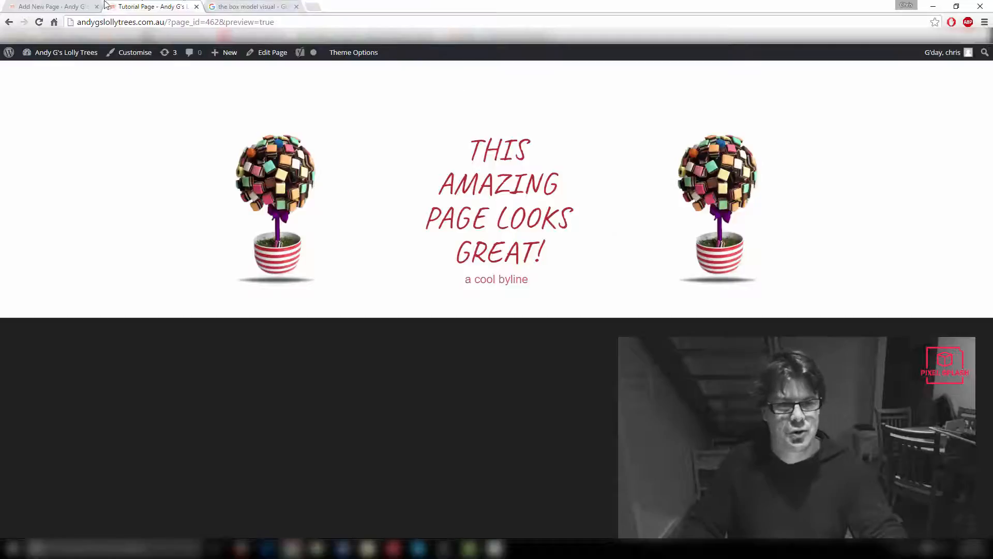
click(103, 6)
Add an empty Color Section below the existing section with the three columns.
scroll(316, 215, down, 3)
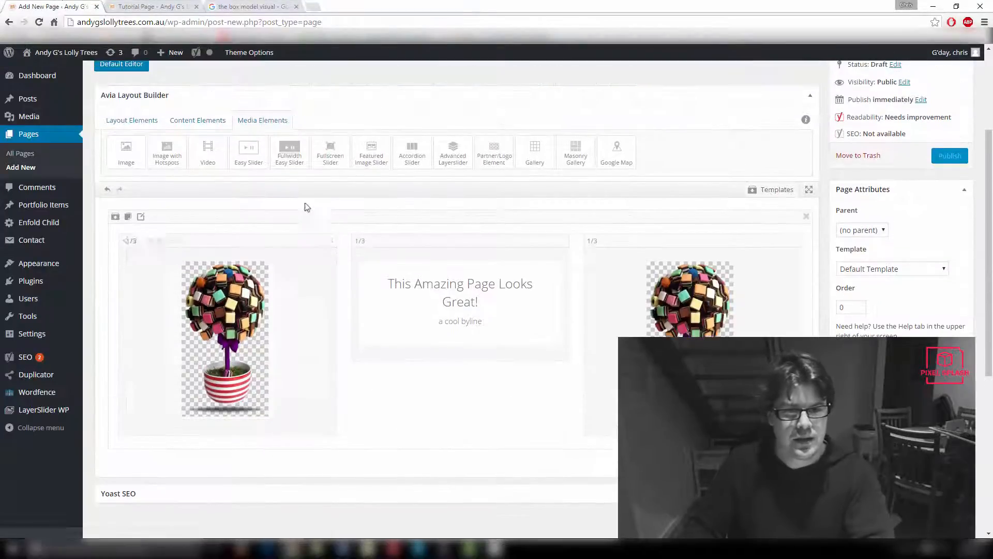
click(134, 123)
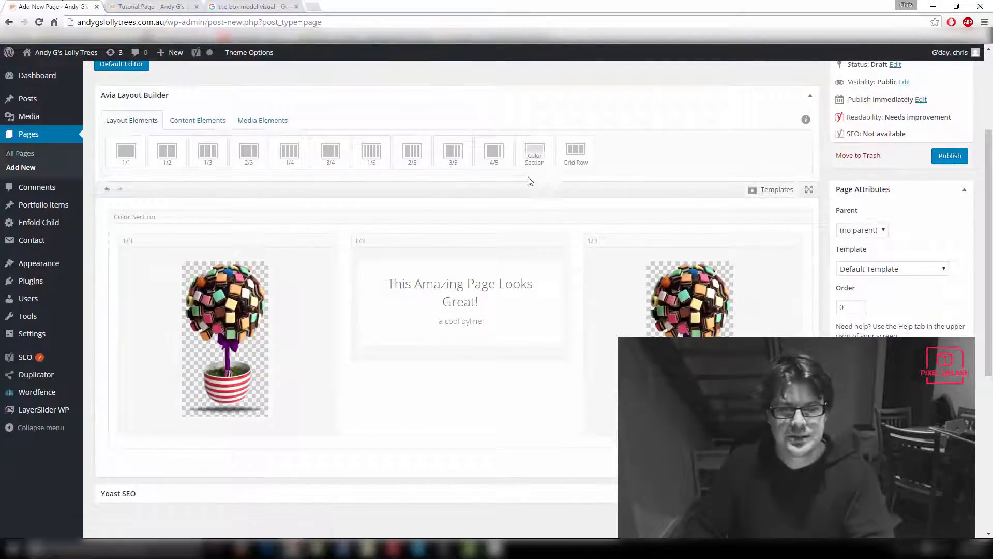
drag(535, 157, 514, 459)
scroll(514, 459, down, 3)
scroll(514, 459, up, 2)
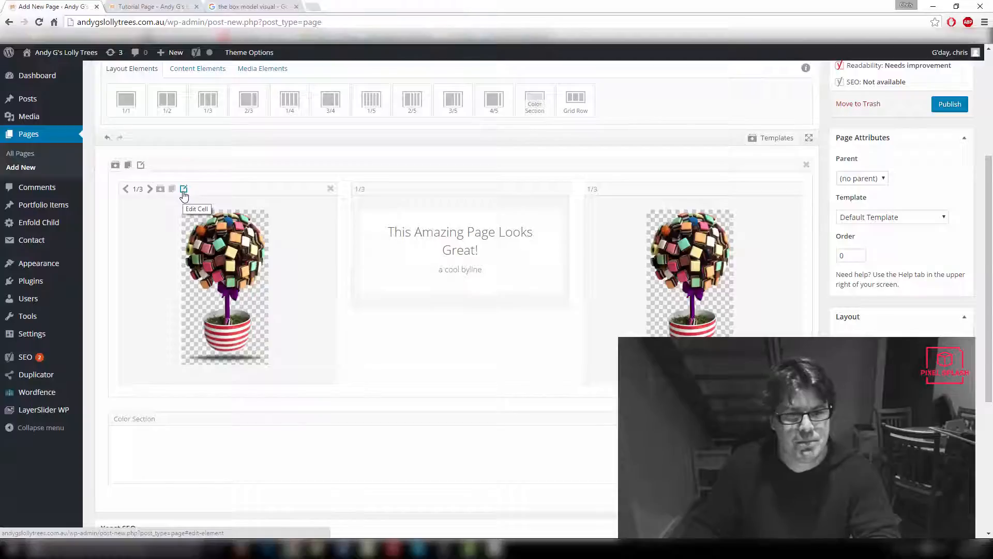
Edit the first one-third column and give it a 1px border in light grey #e2e2e2.
click(185, 189)
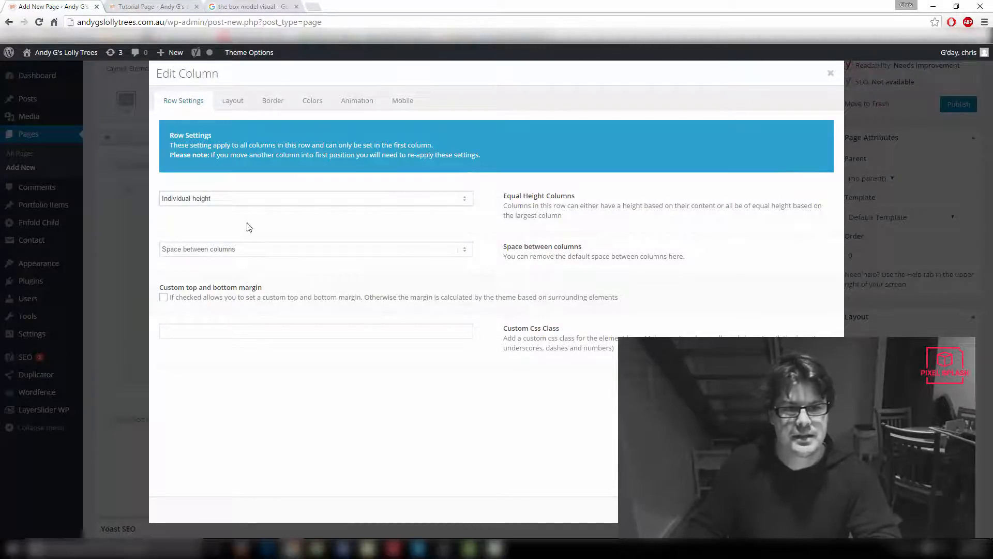
click(236, 100)
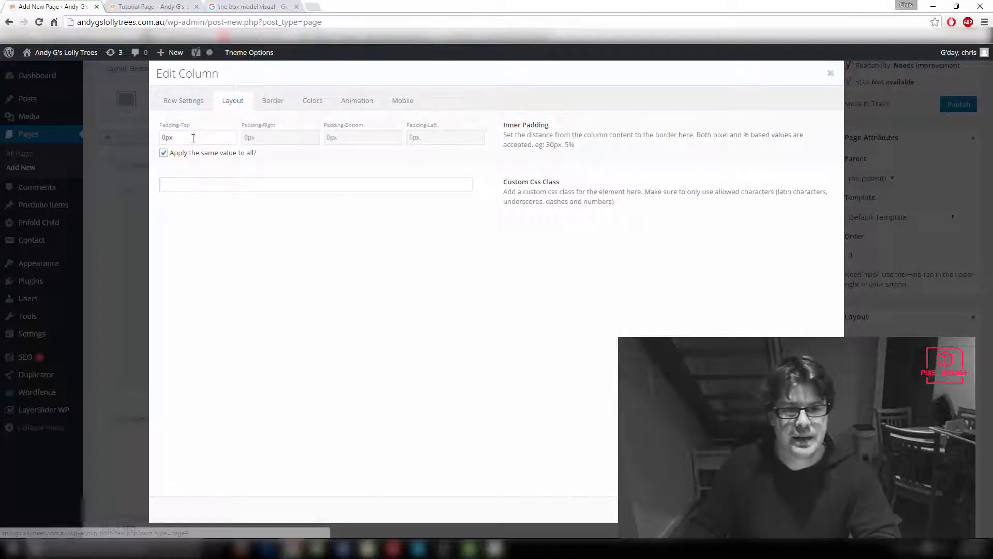
click(261, 103)
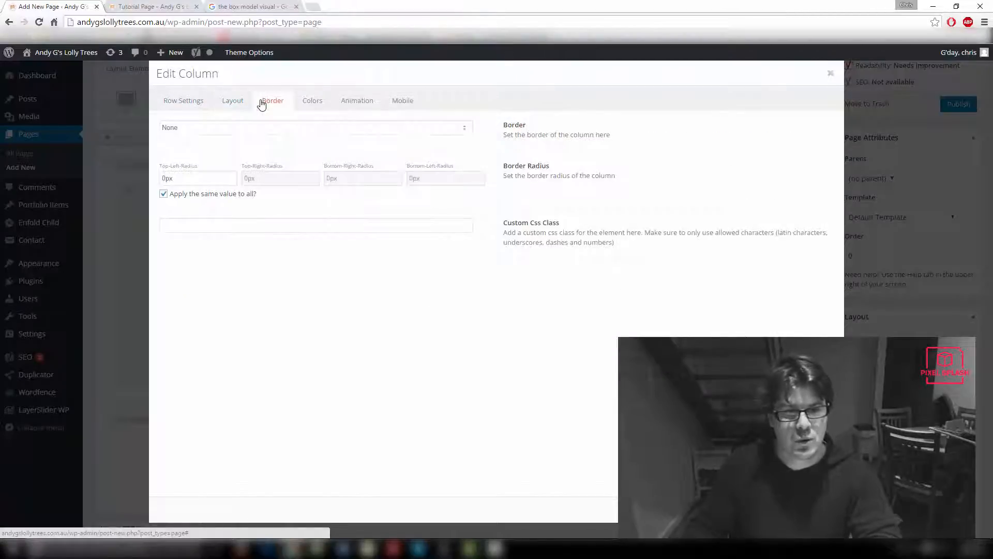
click(252, 127)
click(248, 149)
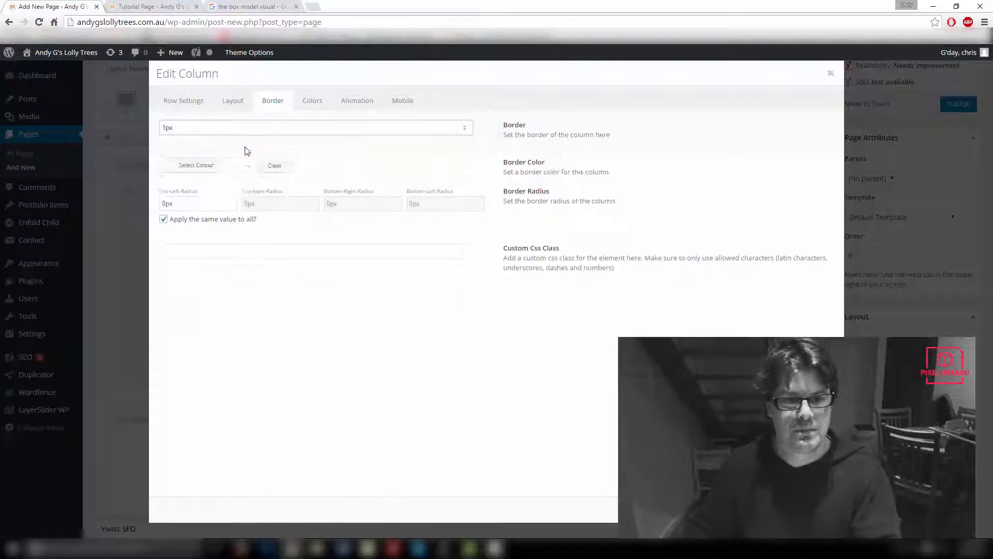
click(202, 170)
drag(173, 197, 161, 196)
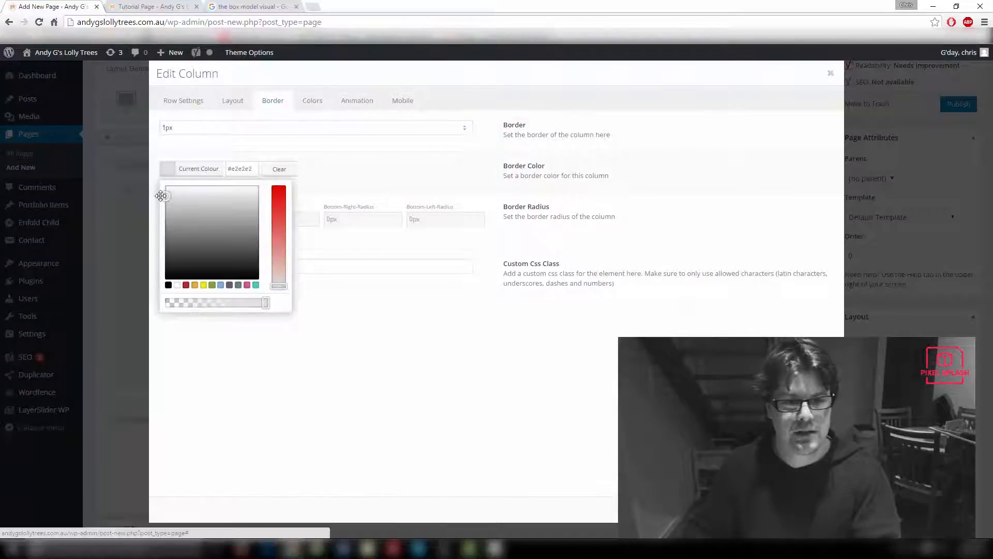
Copy the border's colour code and use #e2e2e2 as the column's custom background colour.
drag(253, 169, 200, 169)
key(ctrl+c)
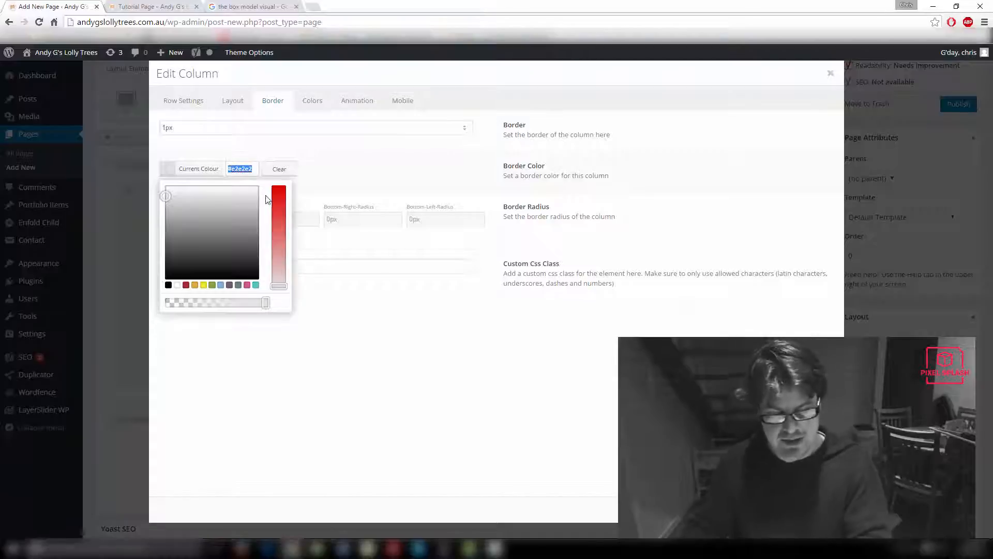
click(335, 175)
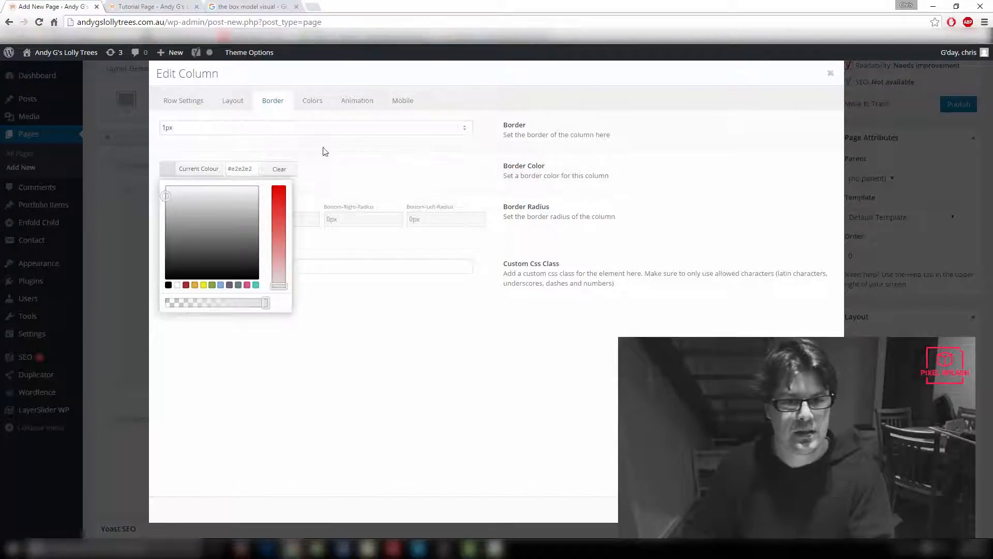
click(314, 103)
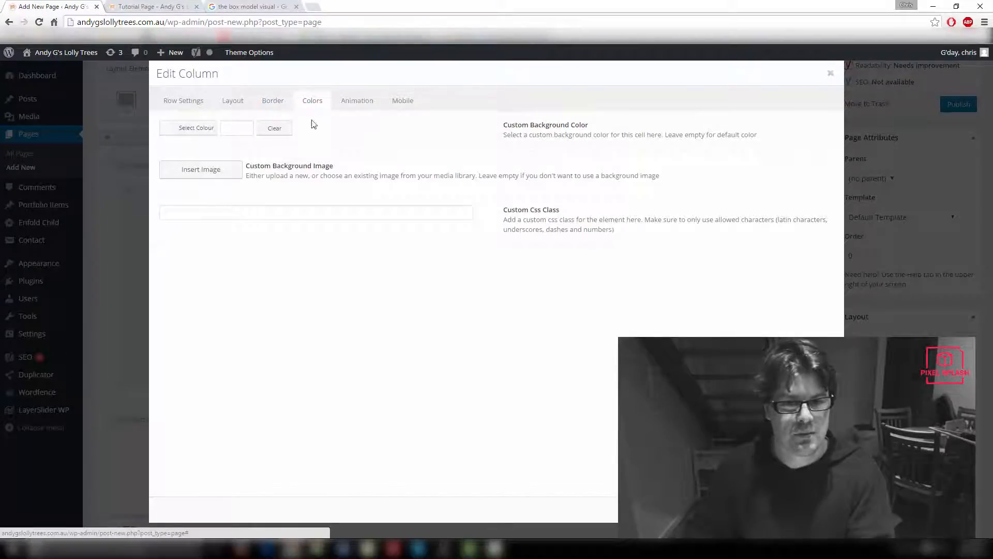
click(233, 129)
key(ctrl+v)
click(362, 283)
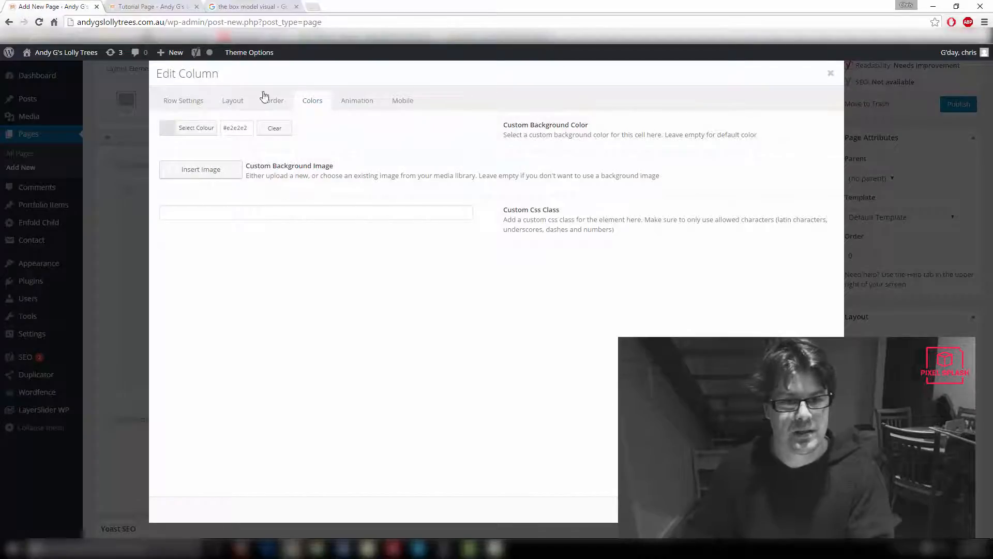
Change the column's border colour to a darker grey than its background.
click(265, 98)
click(205, 170)
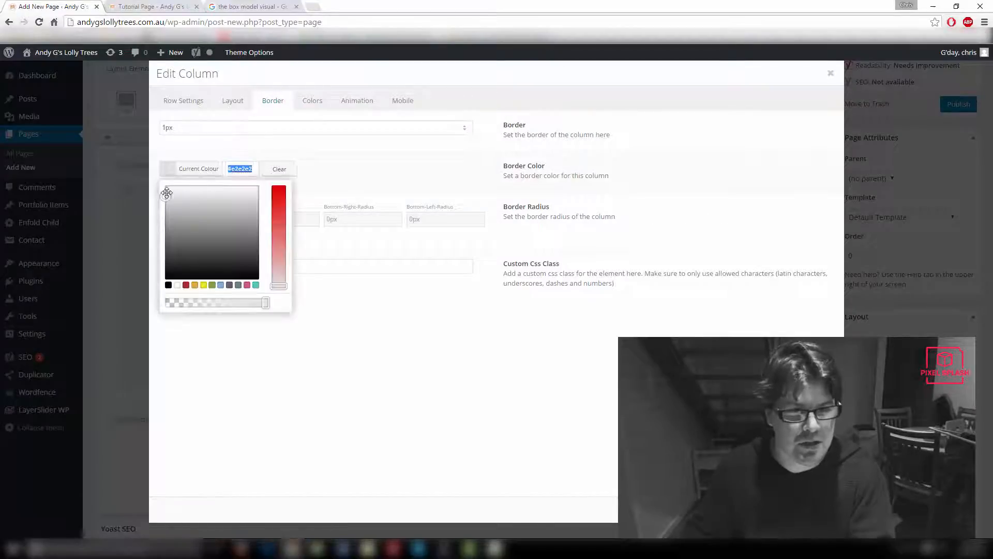
drag(167, 193, 161, 213)
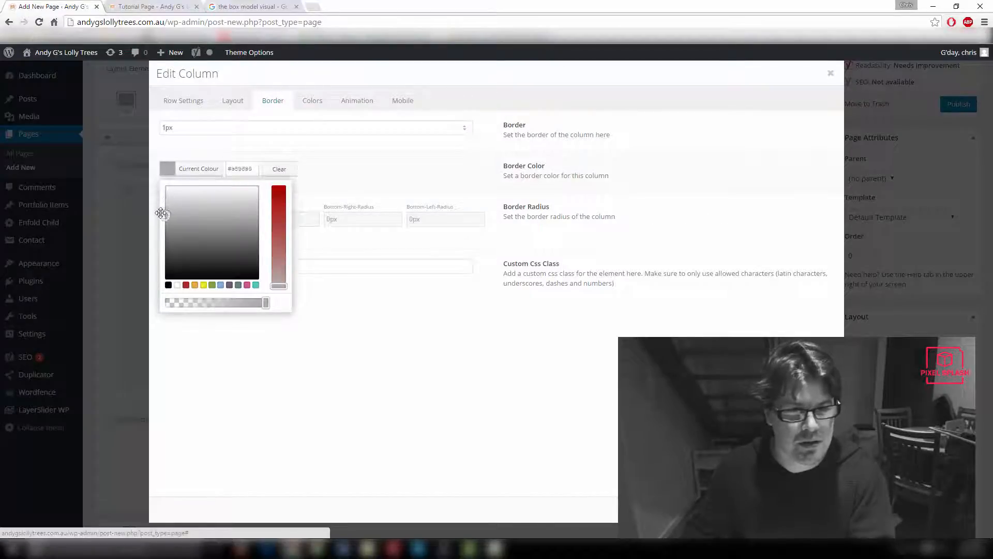
click(372, 280)
click(315, 100)
Set the first column's animation to Fade in.
click(356, 101)
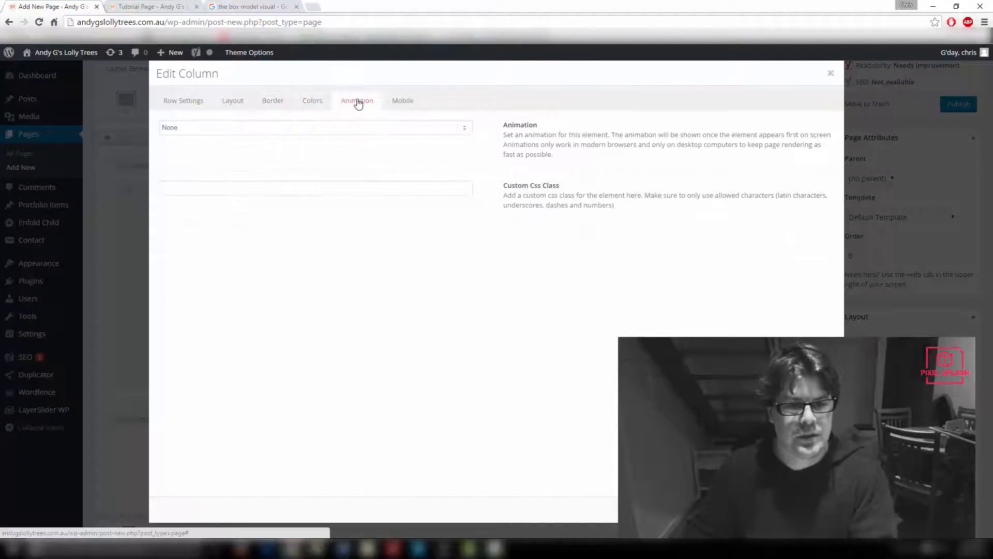
click(360, 127)
click(321, 157)
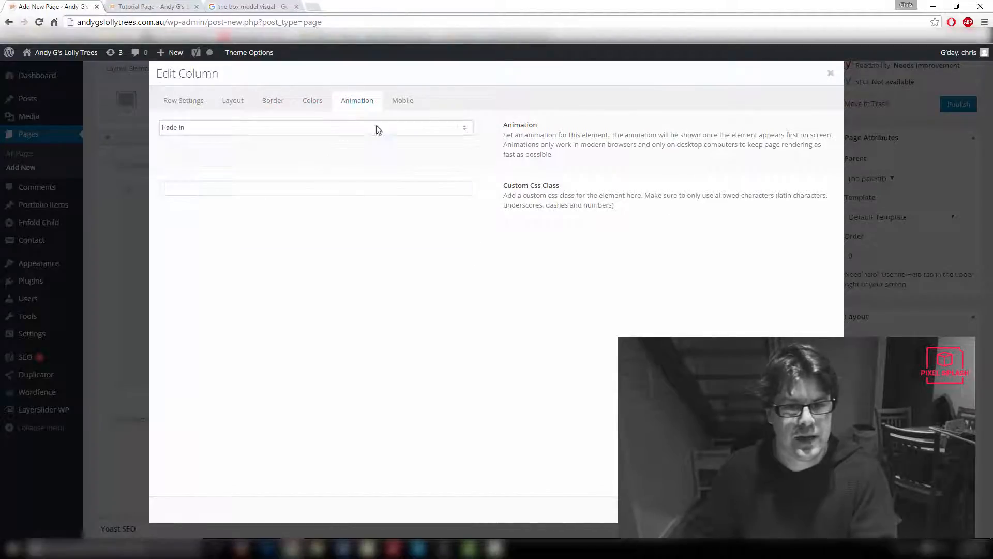
Save the first column's settings, delete the third column and put a duplicate of the first column in its place.
click(179, 101)
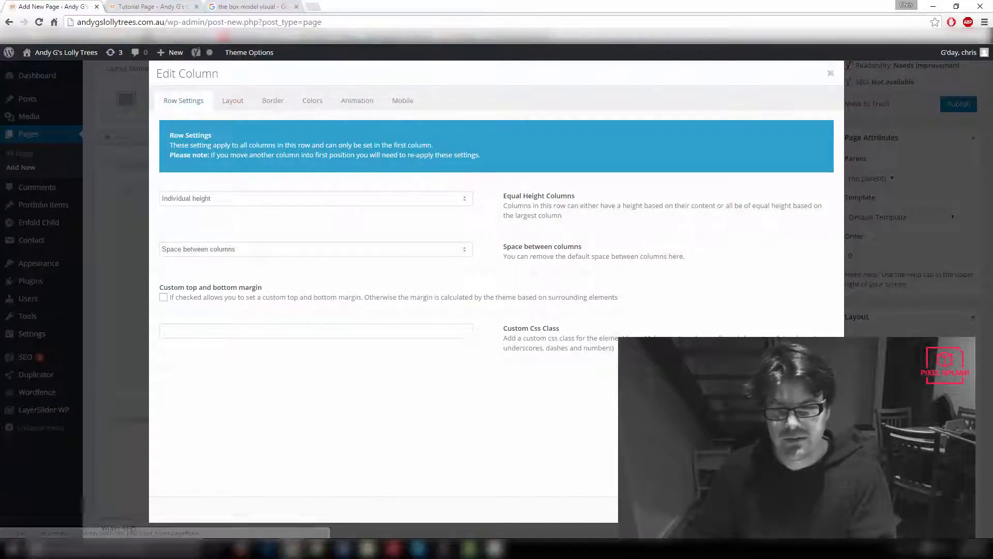
click(820, 510)
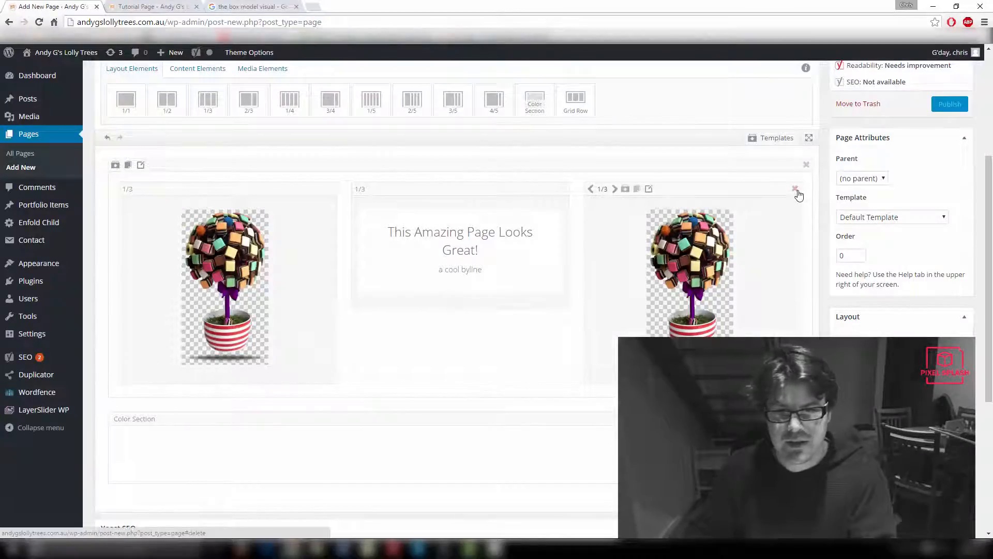
click(797, 190)
click(172, 189)
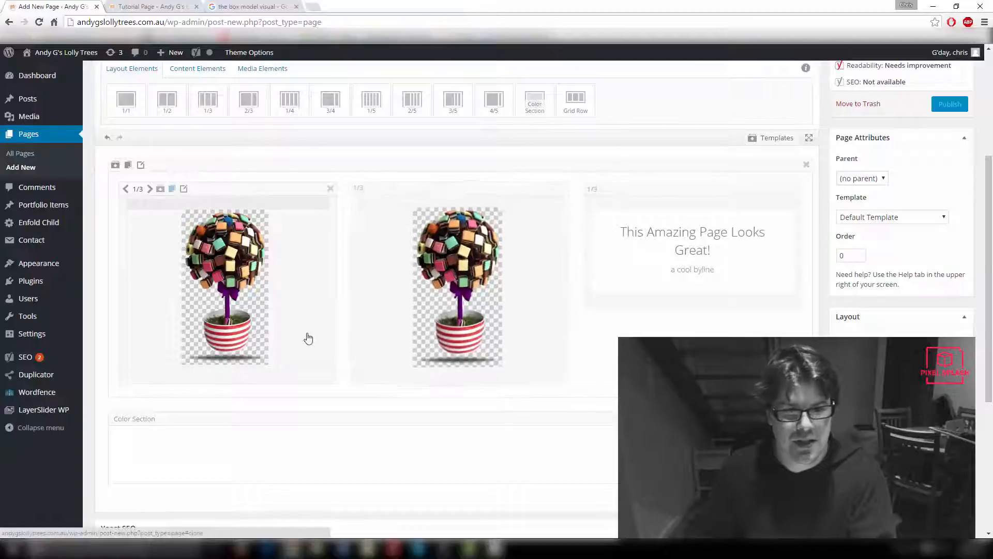
drag(468, 189, 760, 224)
Preview the page to check the two styled tree columns around the heading.
scroll(959, 179, up, 4)
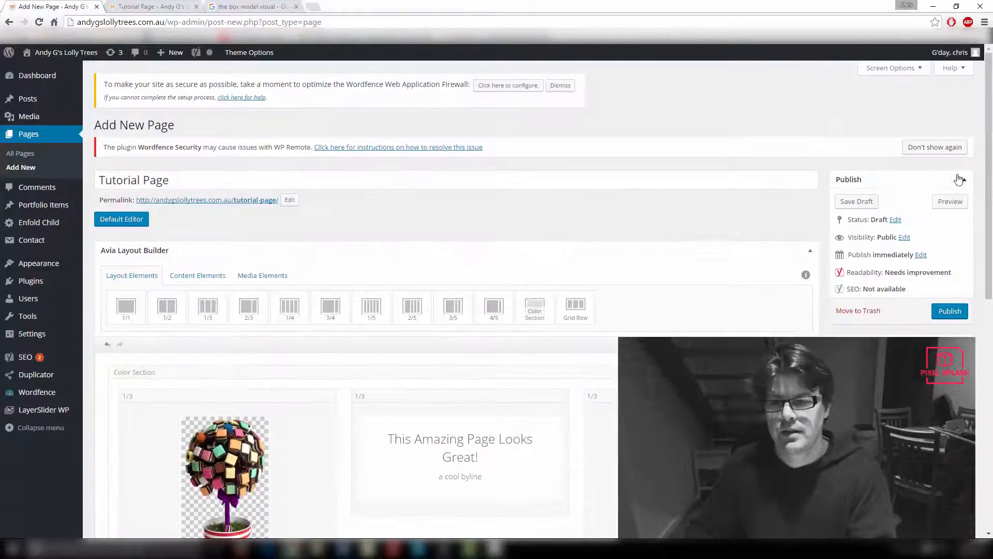
scroll(214, 351, down, 1)
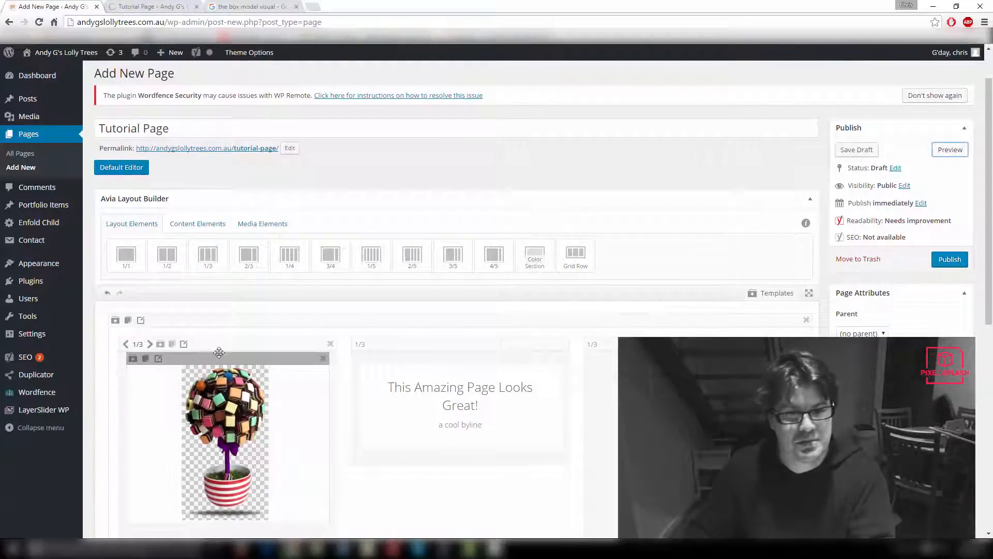
click(155, 6)
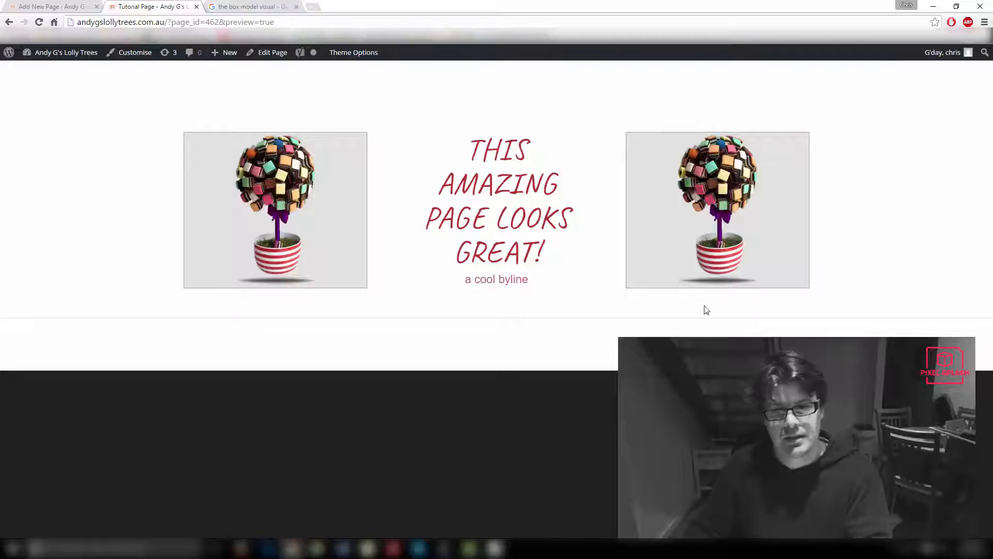
Insert the candy jar image titled Geelong Lolly Trees, size Large – 1030 × 570, as the first color section's custom background image.
click(77, 5)
scroll(138, 249, down, 2)
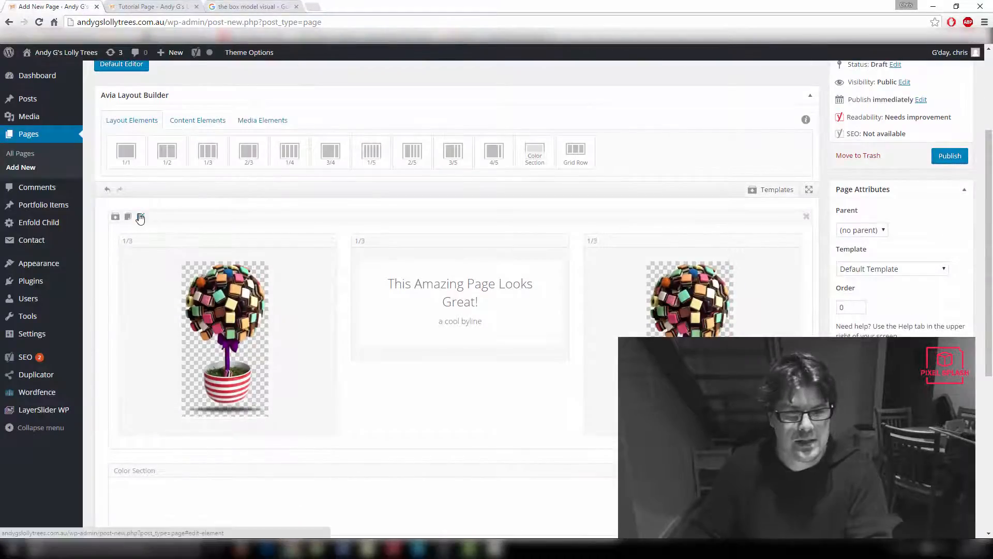
click(140, 217)
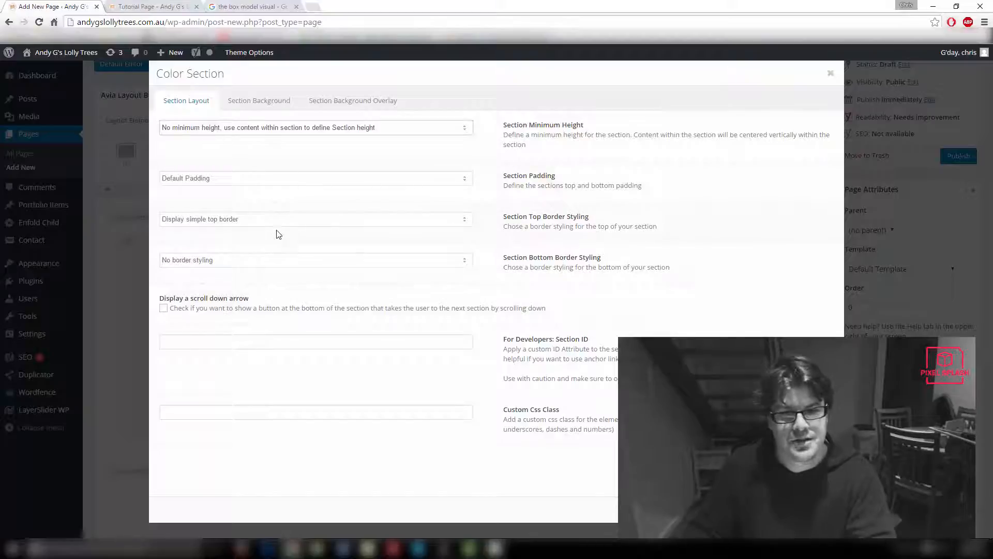
click(259, 102)
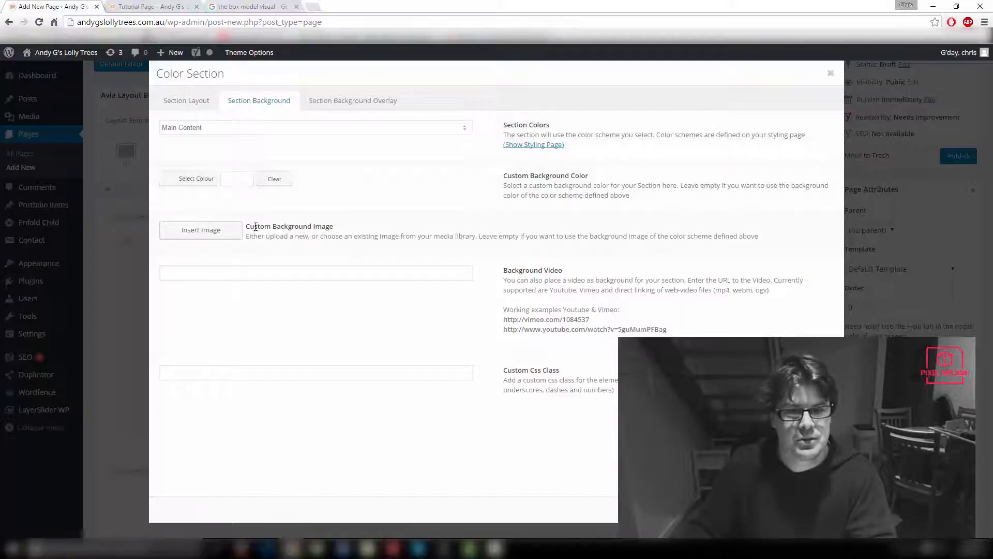
click(216, 239)
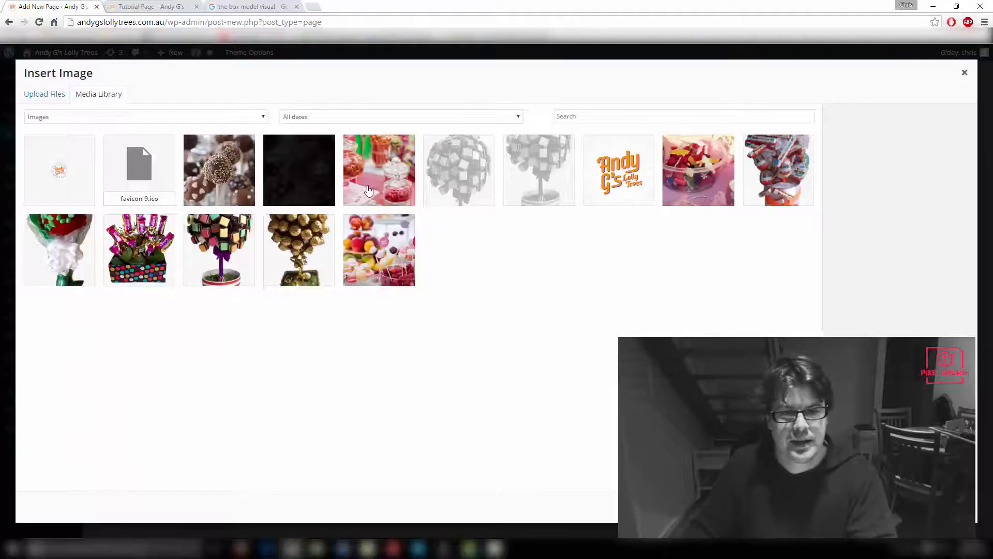
click(369, 190)
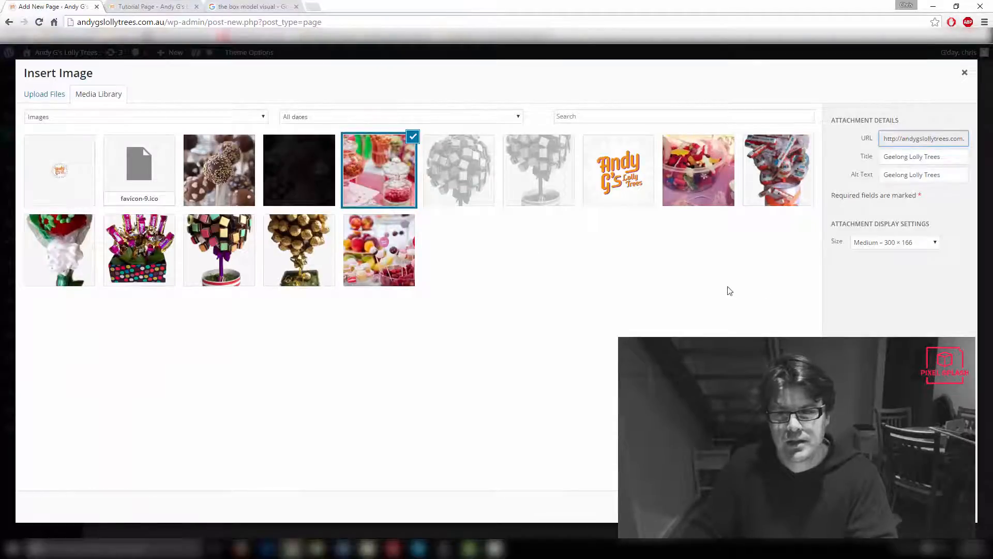
click(885, 248)
click(893, 271)
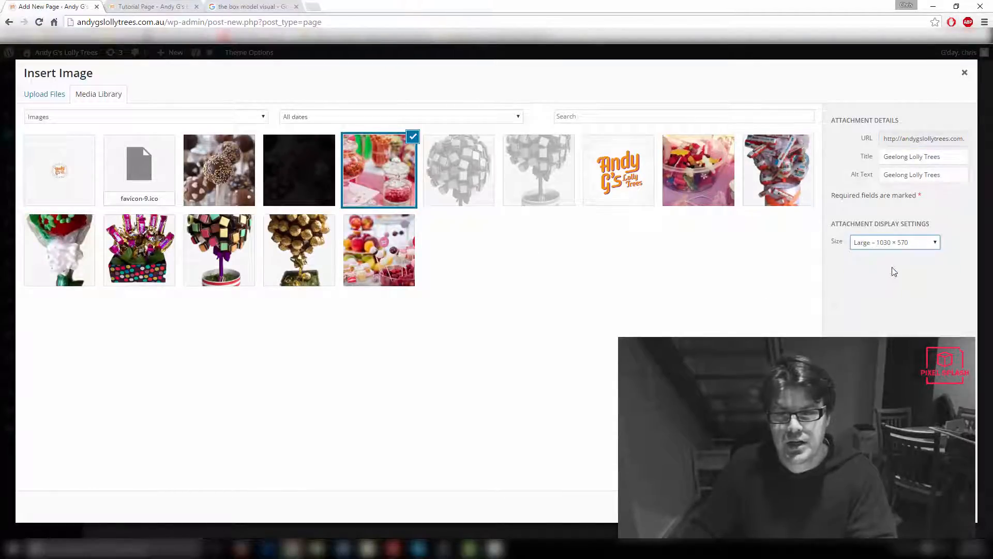
click(942, 506)
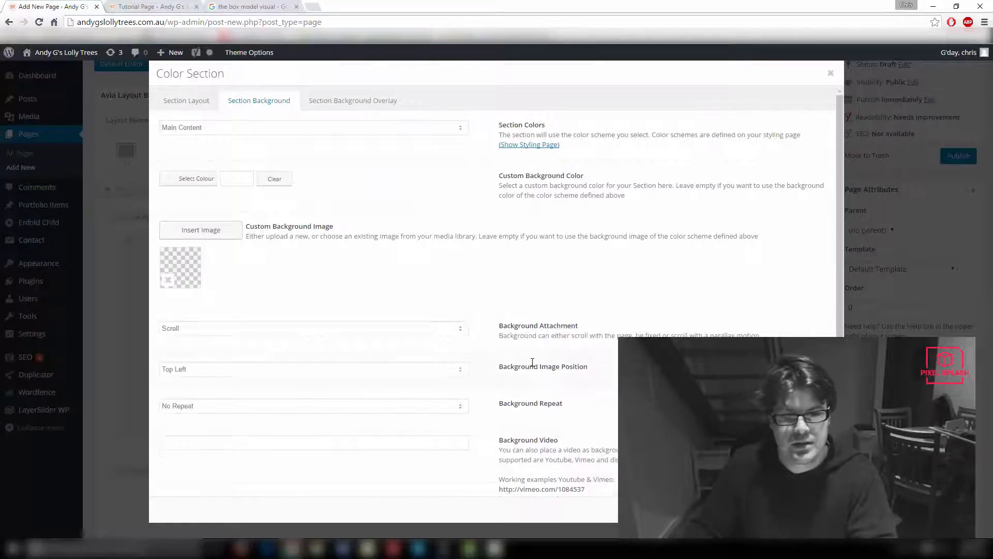
Set the section's background attachment to Fixed, image position to Center Center and background repeat to Stretch to fit.
scroll(550, 365, down, 2)
scroll(550, 366, down, 2)
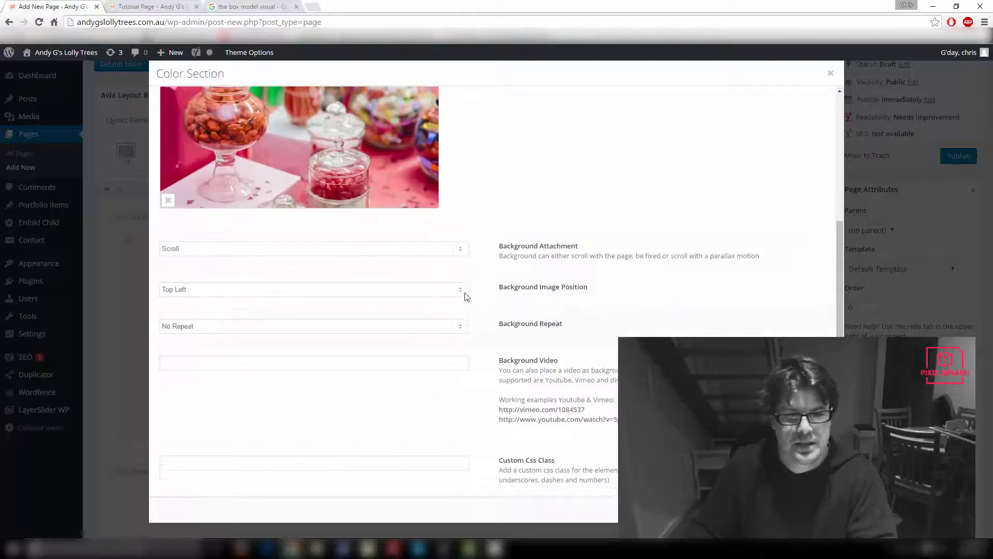
click(373, 248)
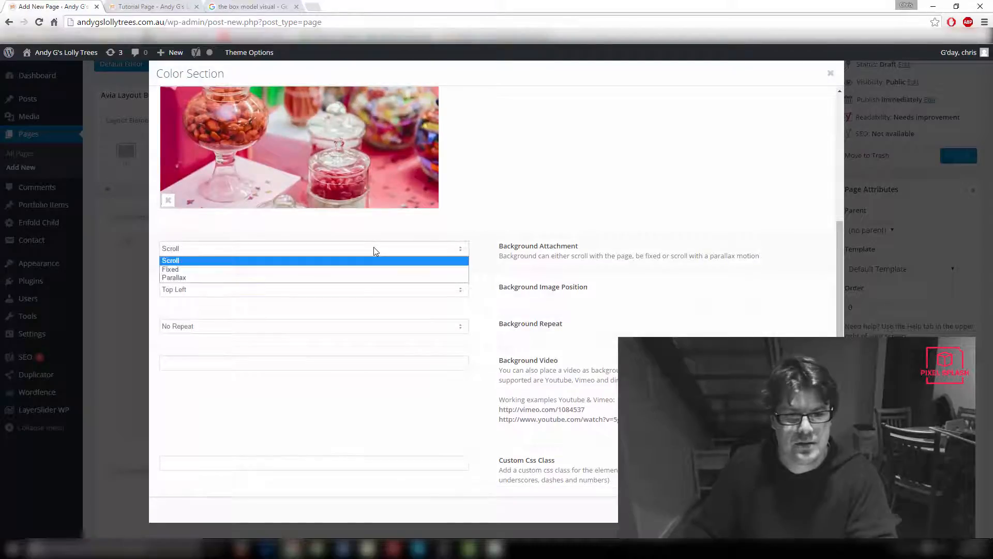
click(304, 269)
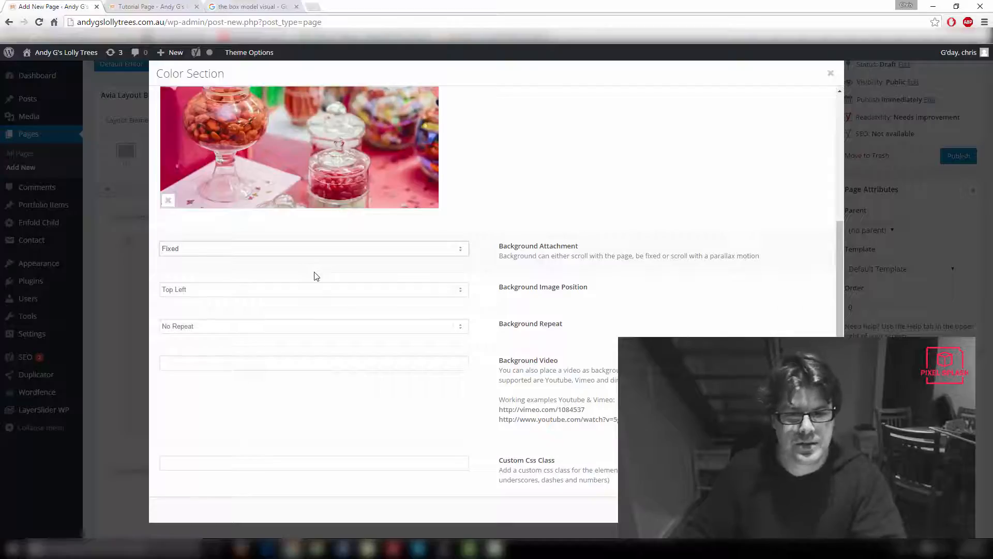
click(364, 291)
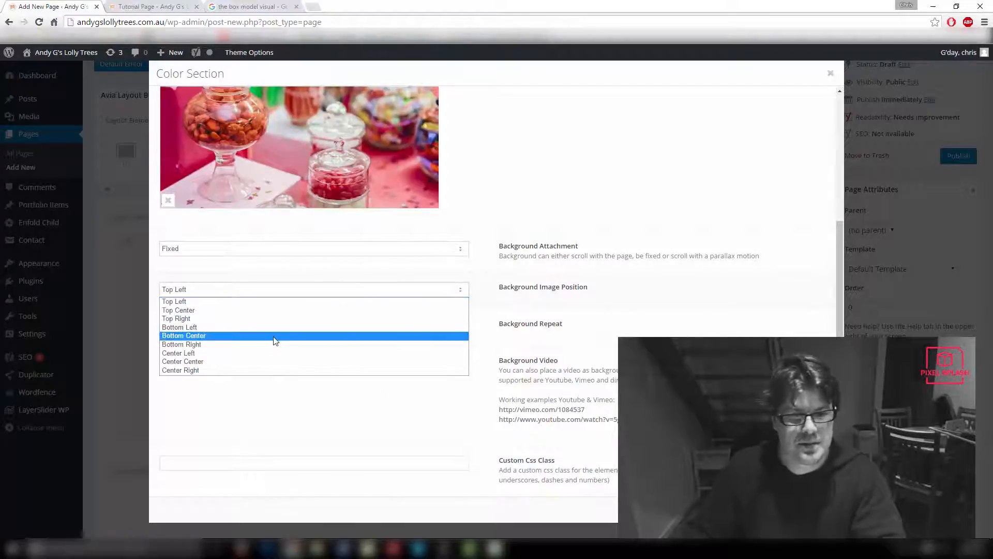
click(274, 361)
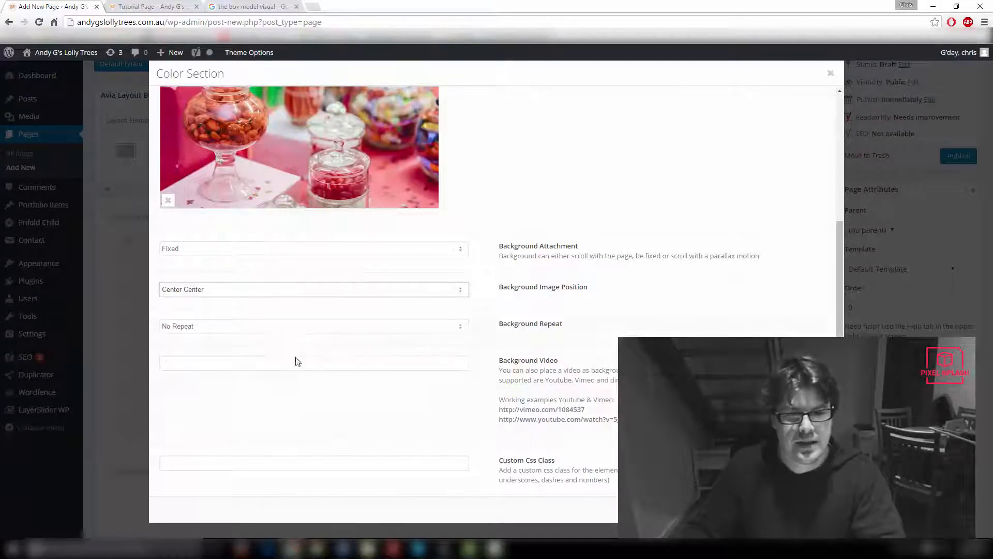
click(406, 331)
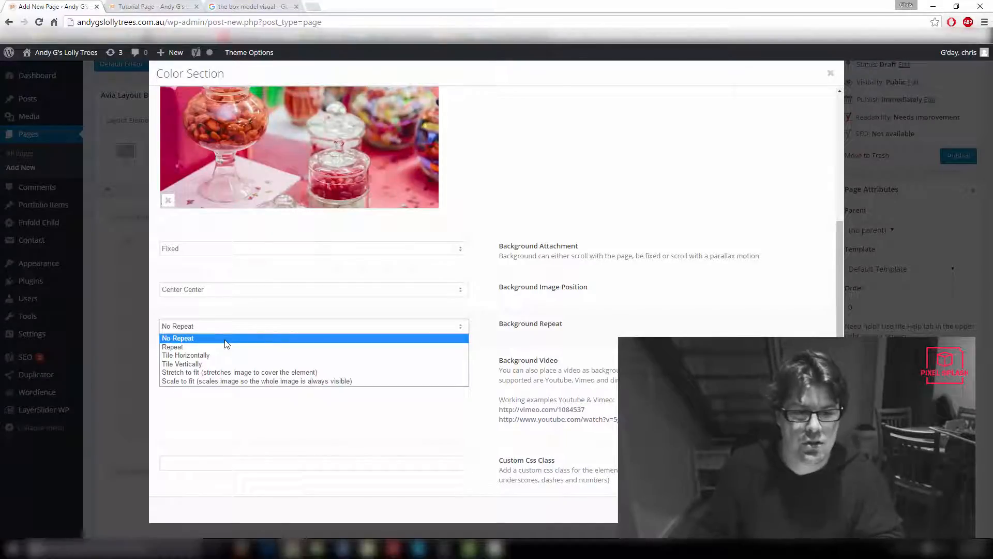
click(216, 370)
Enable the section's background overlay with the pink colour #d65799 and save the section settings.
scroll(349, 385, up, 4)
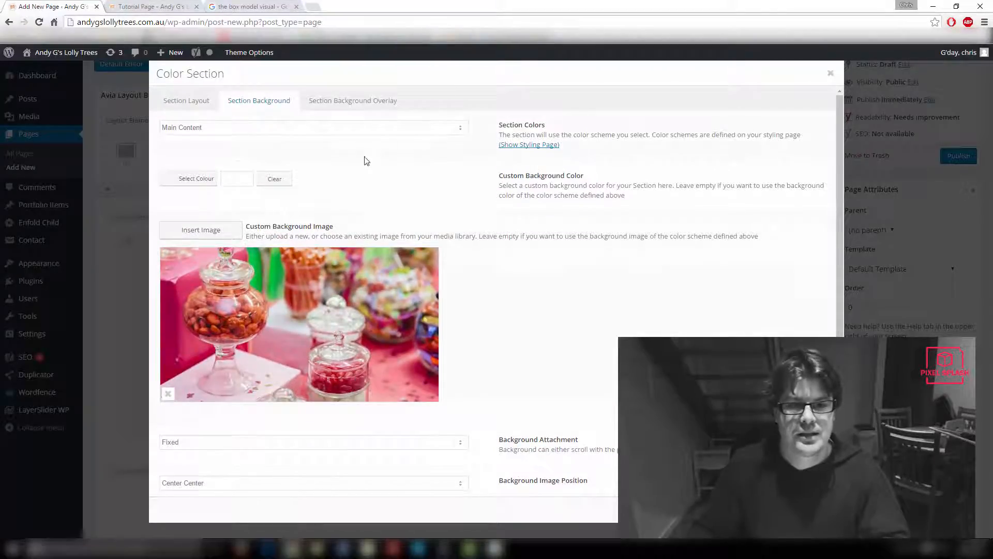
click(343, 101)
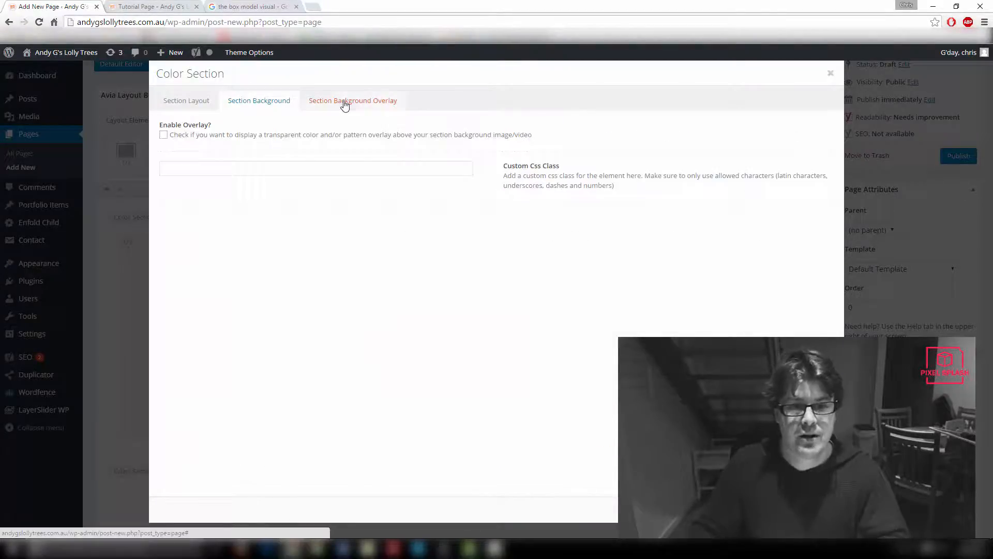
click(163, 136)
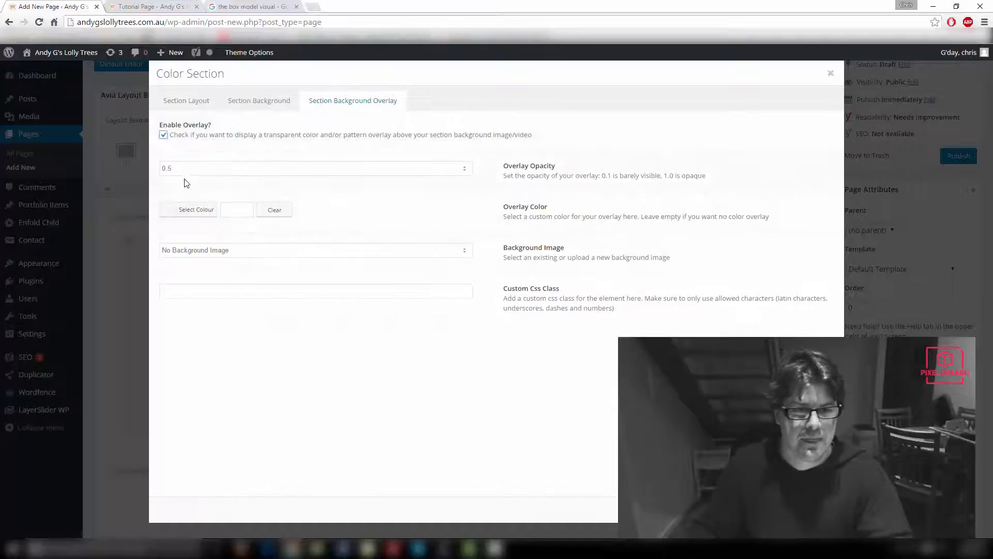
click(195, 212)
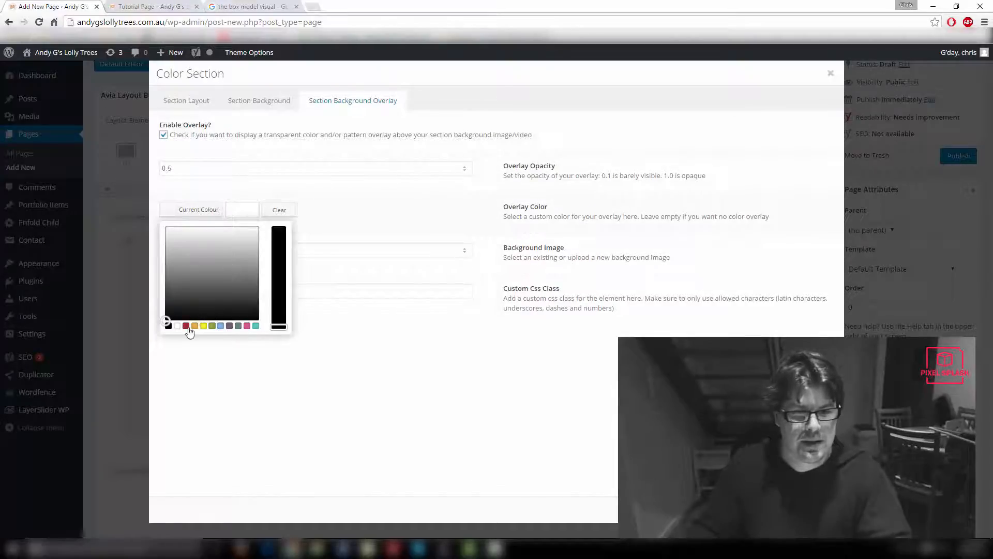
click(246, 326)
click(349, 383)
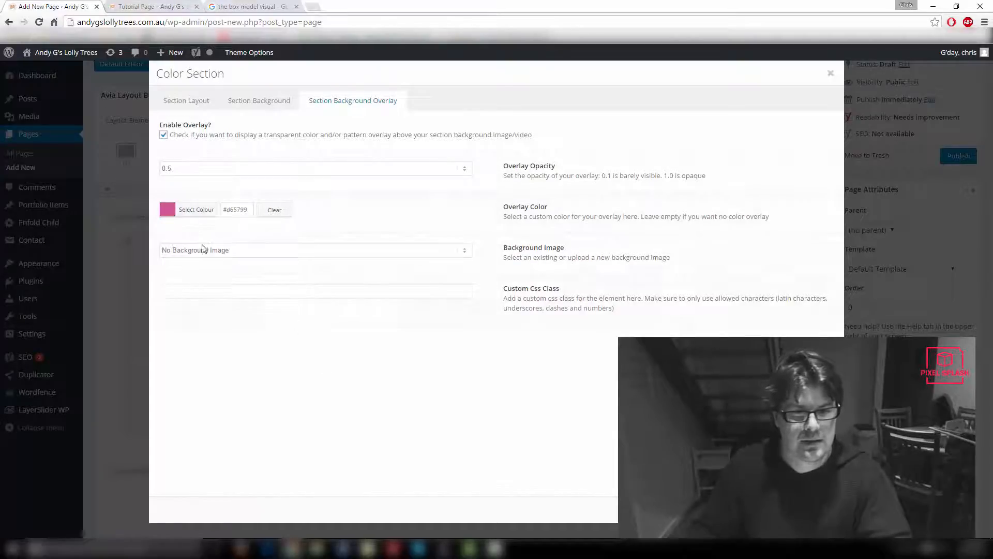
click(817, 509)
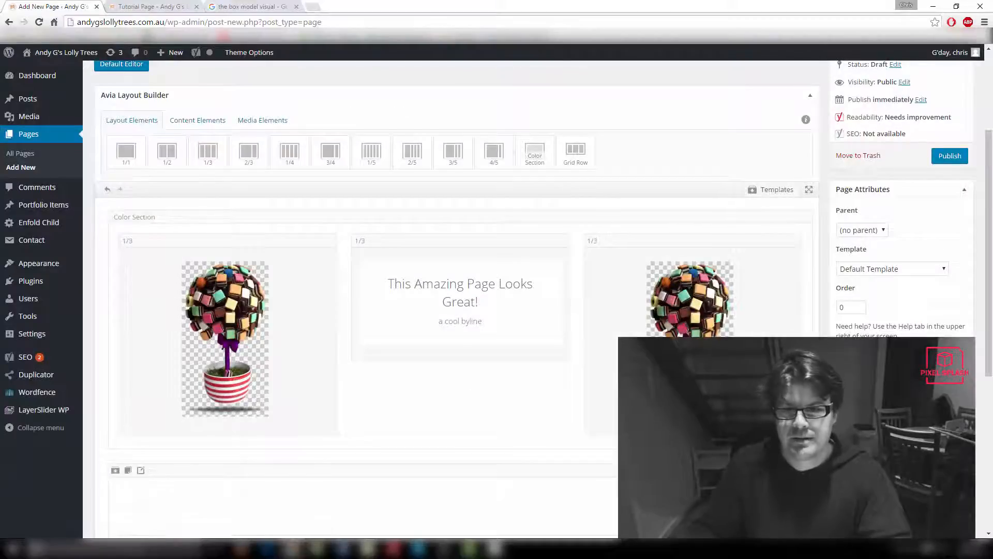
Preview the page to check the color section's background image and overlay.
scroll(957, 217, up, 4)
click(958, 204)
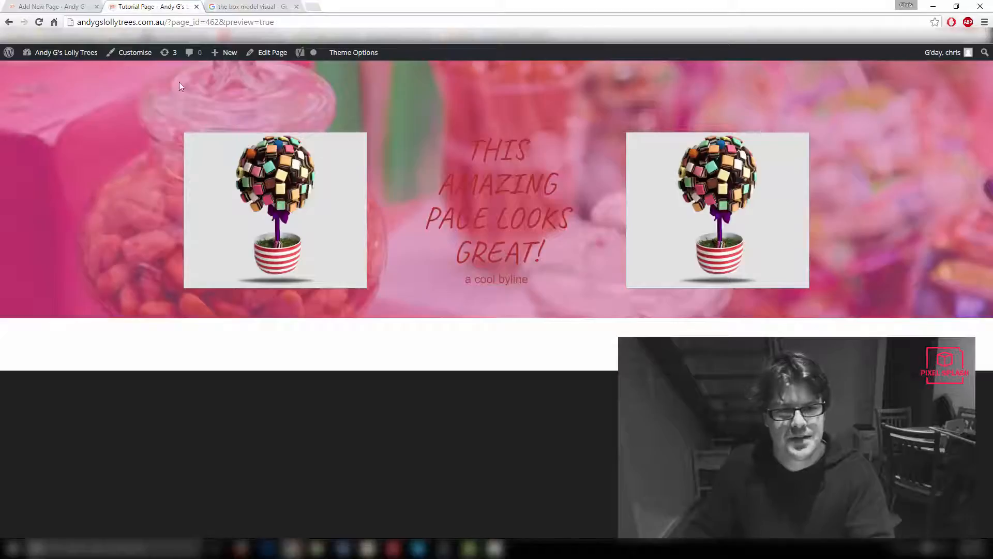
key(ctrl+Page_Up)
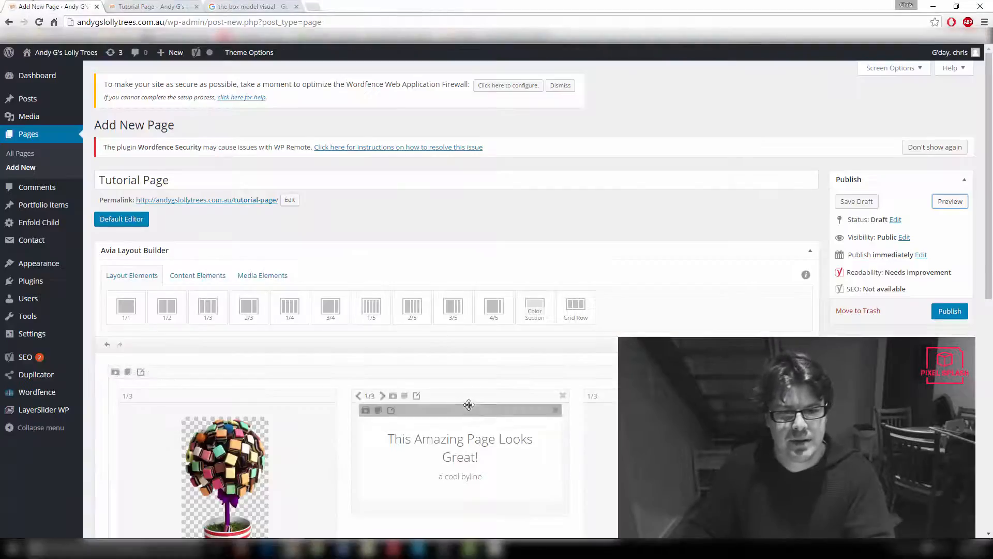
Disable the background overlay of the first color section and save the section.
scroll(150, 211, down, 3)
click(140, 217)
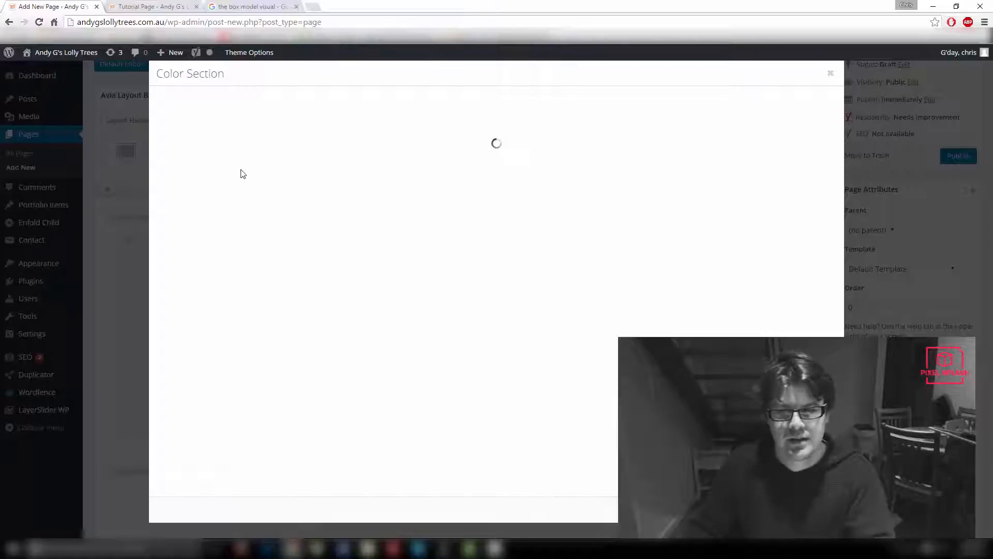
click(327, 101)
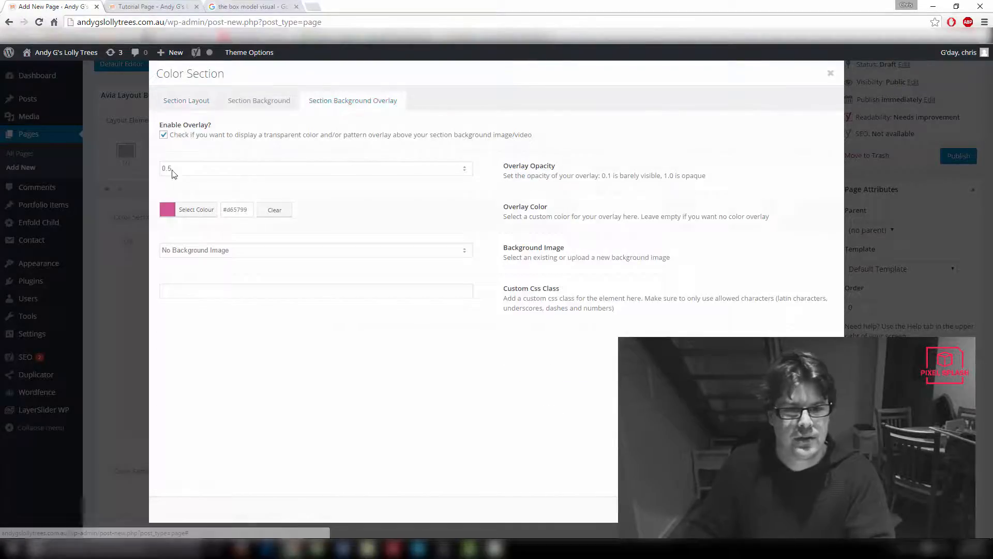
click(163, 135)
click(817, 510)
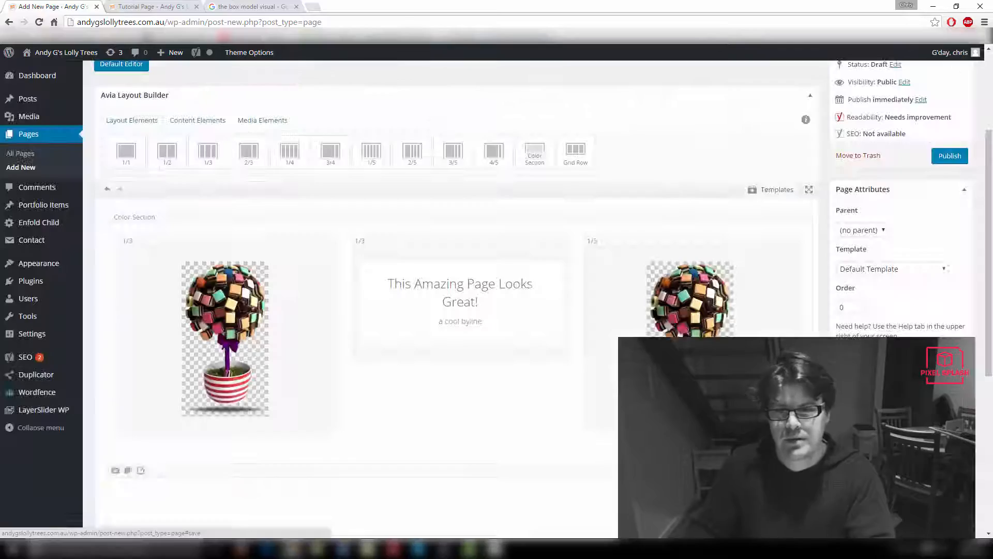
Set the custom font color of the "This Amazing Page Looks Great!" heading to white and save it.
scroll(921, 214, up, 3)
scroll(452, 312, down, 3)
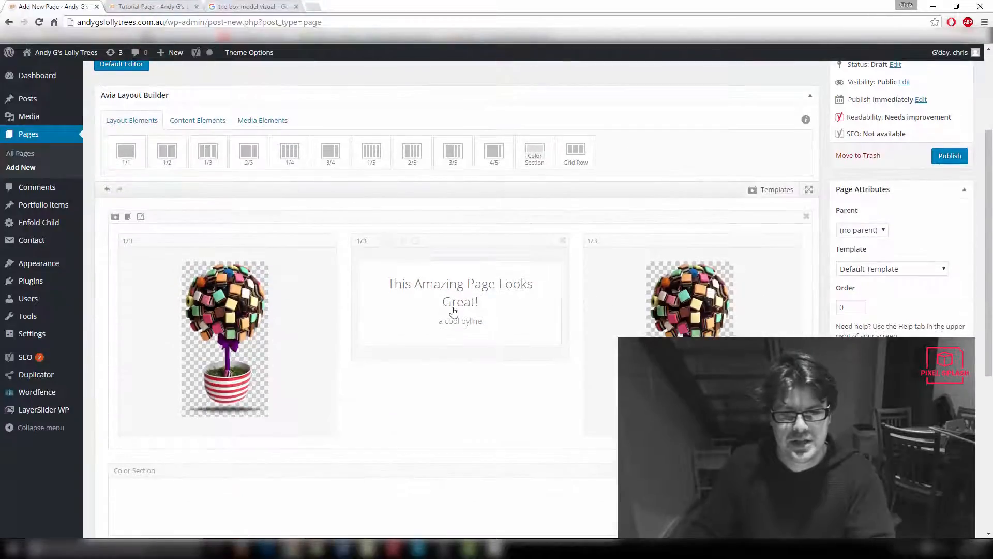
click(452, 310)
click(145, 8)
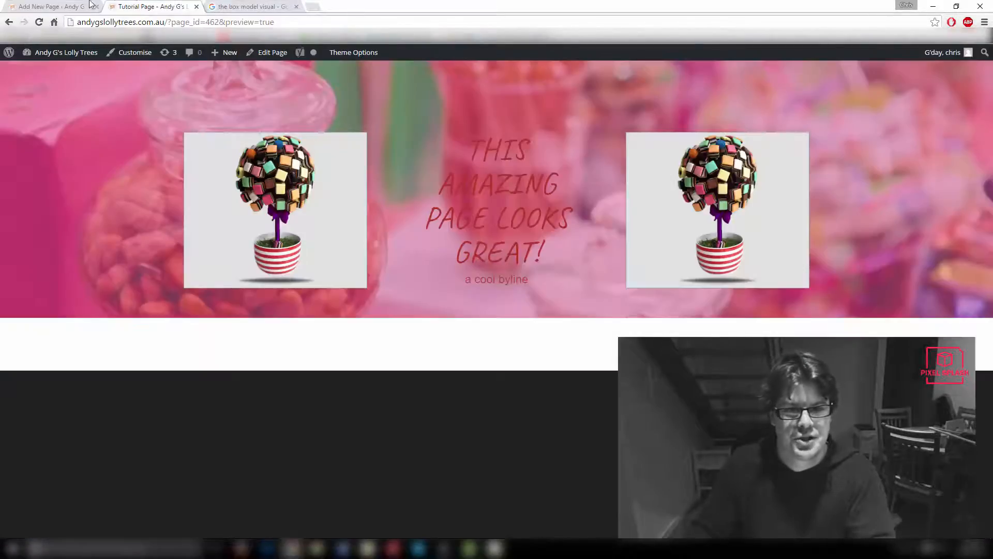
click(49, 6)
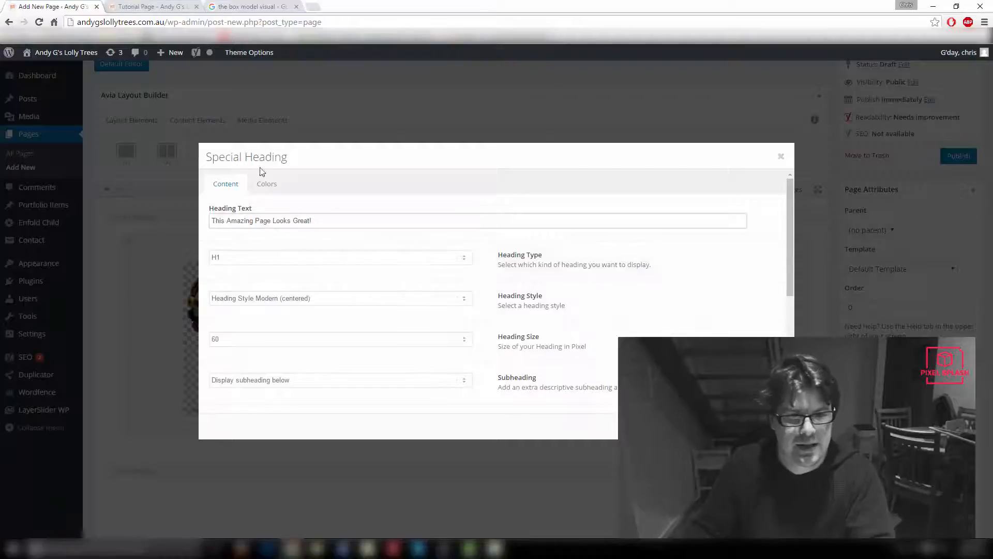
click(264, 185)
click(248, 252)
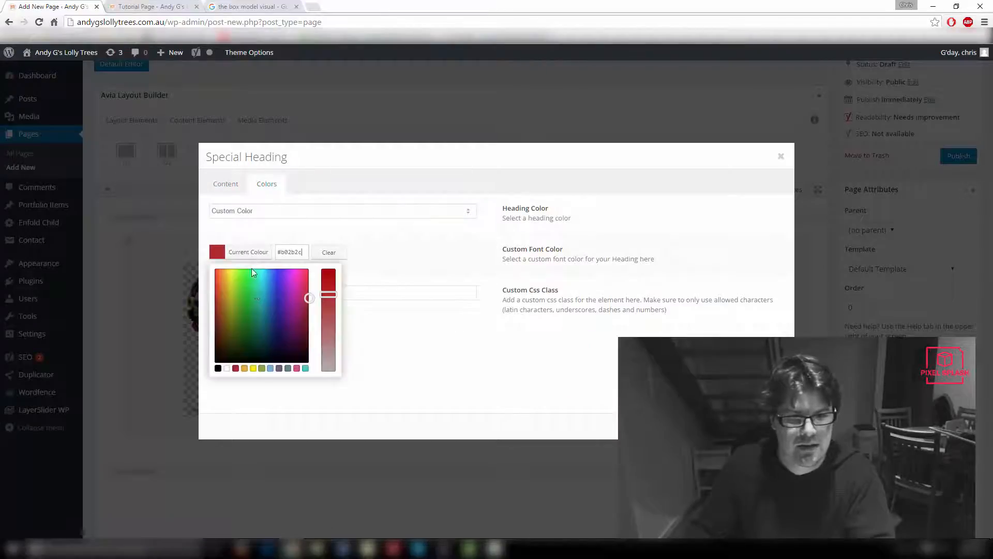
click(226, 368)
click(512, 389)
click(766, 425)
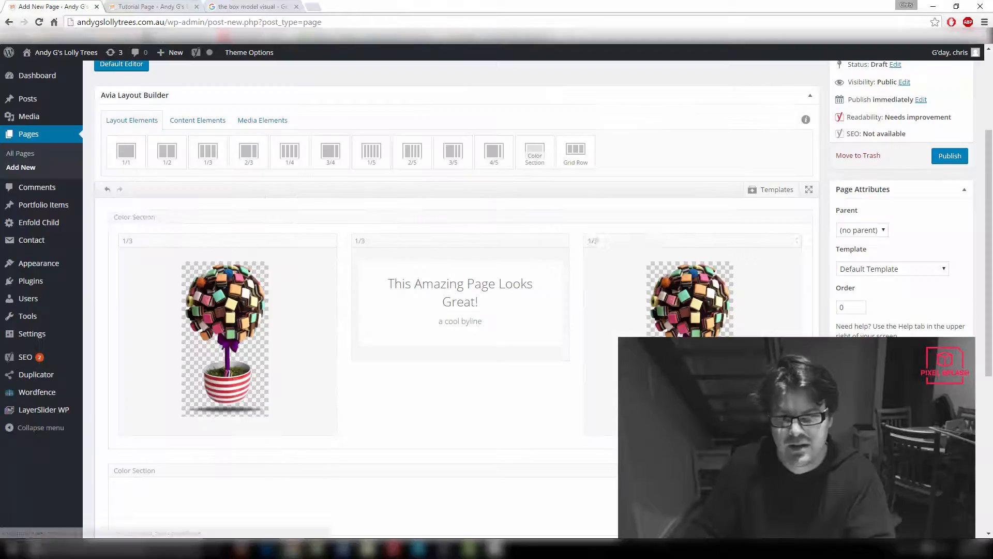
Preview the page to check the white heading over the background image, and return to the page editor.
scroll(543, 295, up, 3)
click(950, 202)
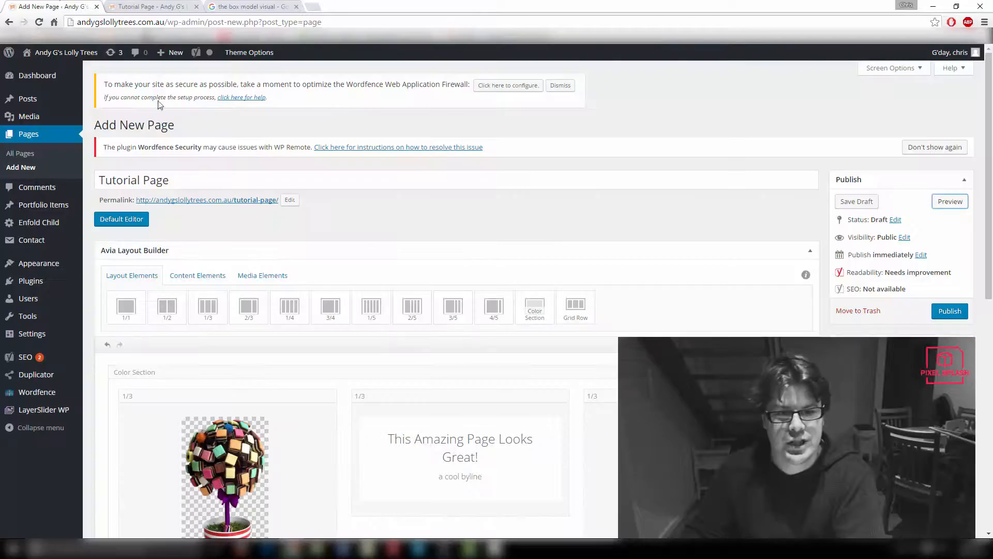
click(67, 6)
Enable the background overlay of the first color section and set its colour to near-black #0a0202.
click(140, 319)
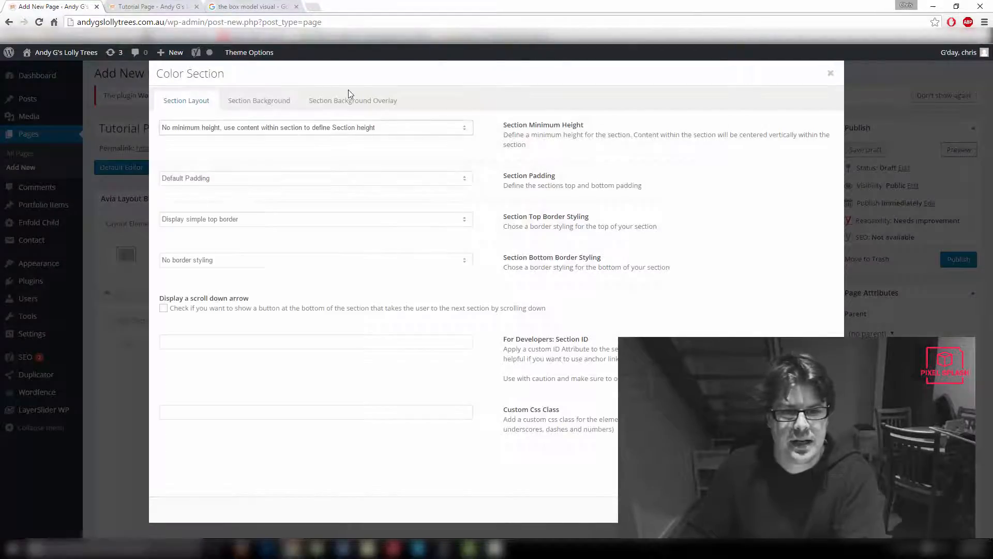
click(350, 98)
click(164, 134)
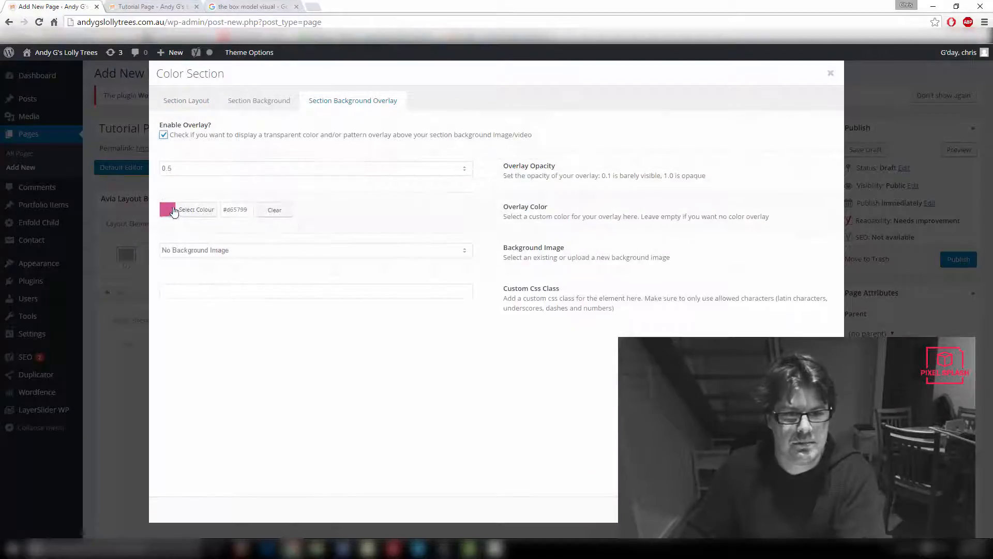
click(173, 210)
drag(207, 261, 162, 326)
click(244, 337)
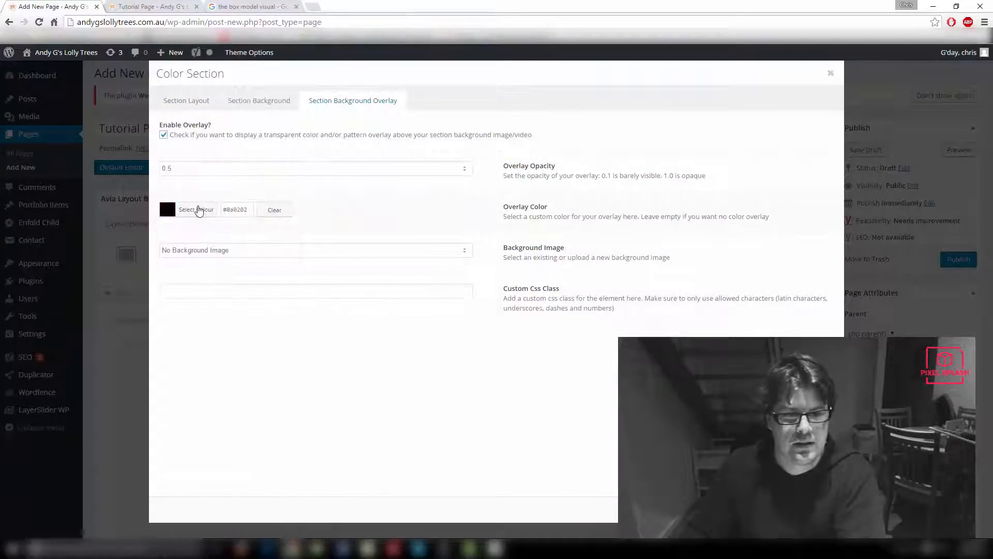
Change the first section's overlay colour to dark grey #585858 and save the section settings.
click(198, 210)
click(167, 314)
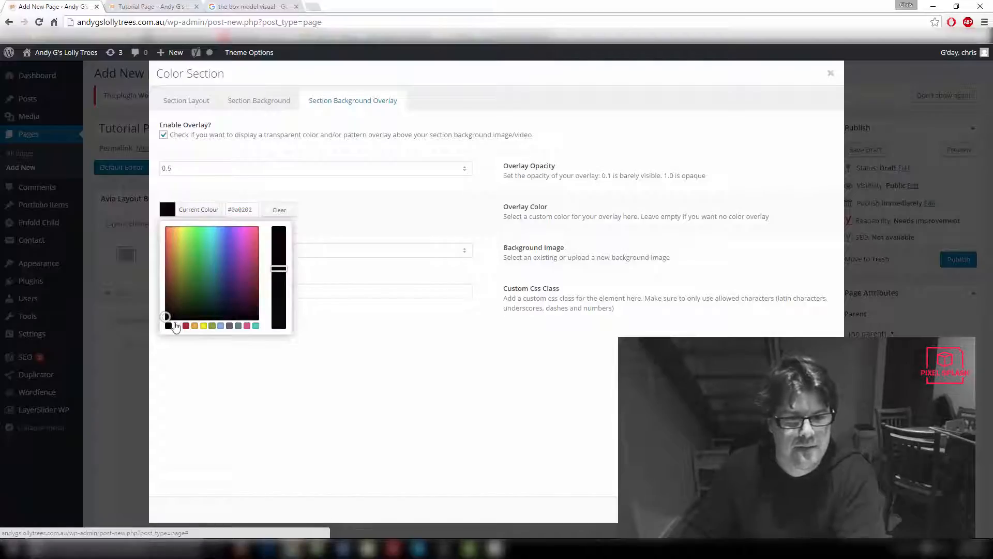
click(176, 325)
drag(167, 223, 153, 288)
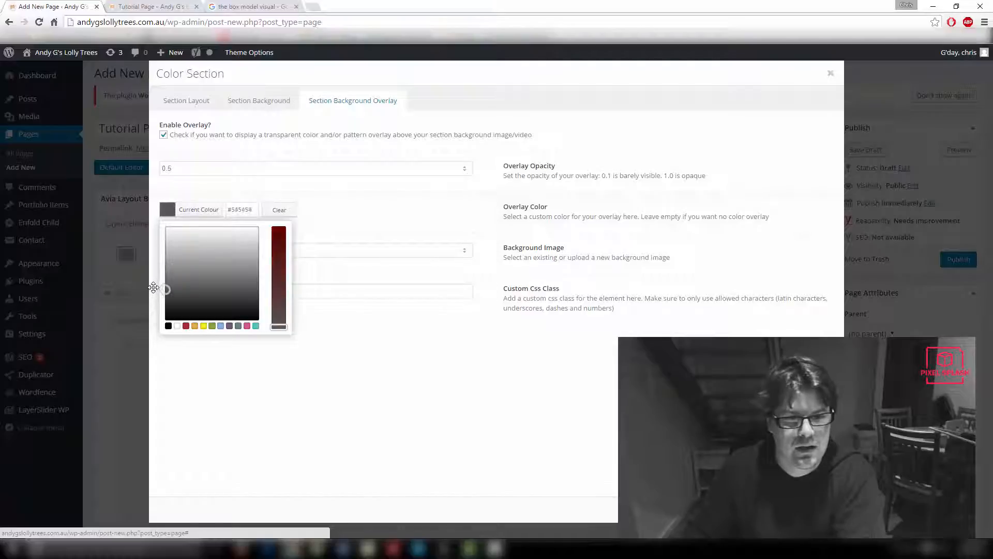
click(392, 362)
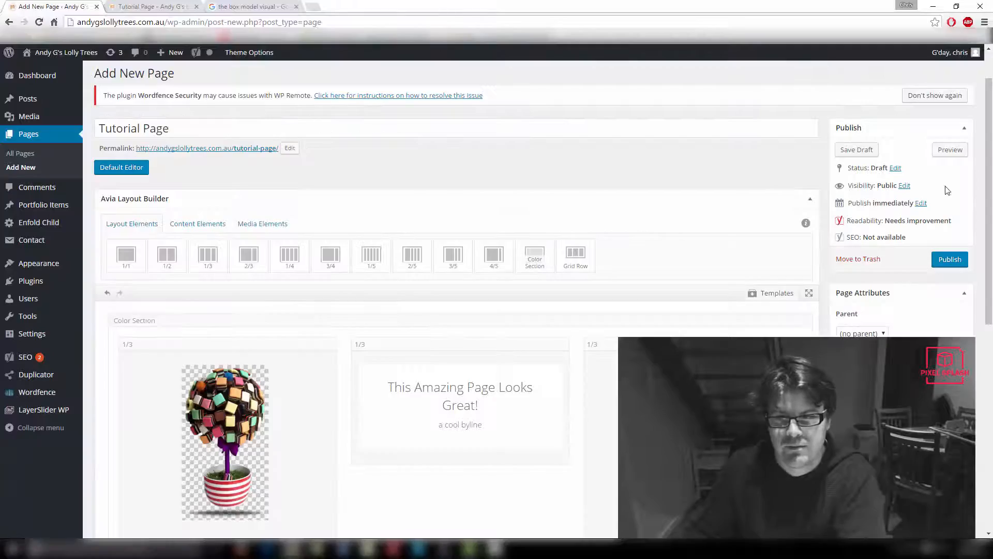
Preview the page to check the dark grey overlay behind the heading, and return to the page editor.
click(949, 150)
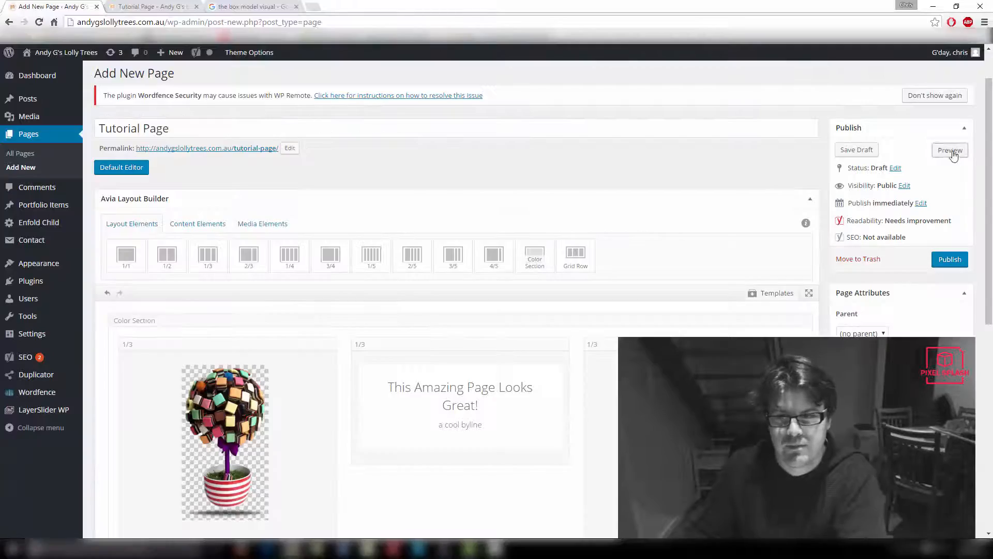
click(149, 6)
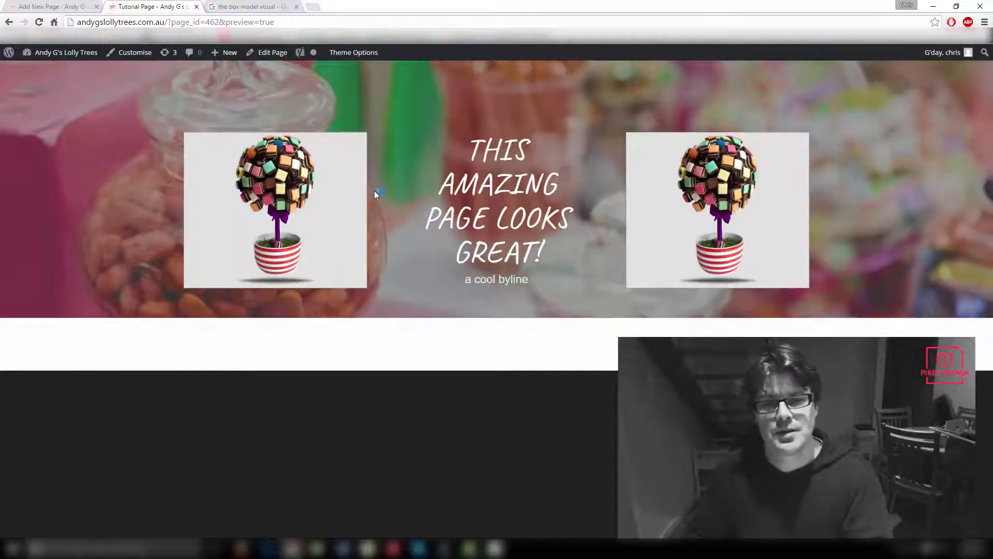
click(94, 5)
Add a Text Block to the empty second color section.
scroll(398, 261, down, 3)
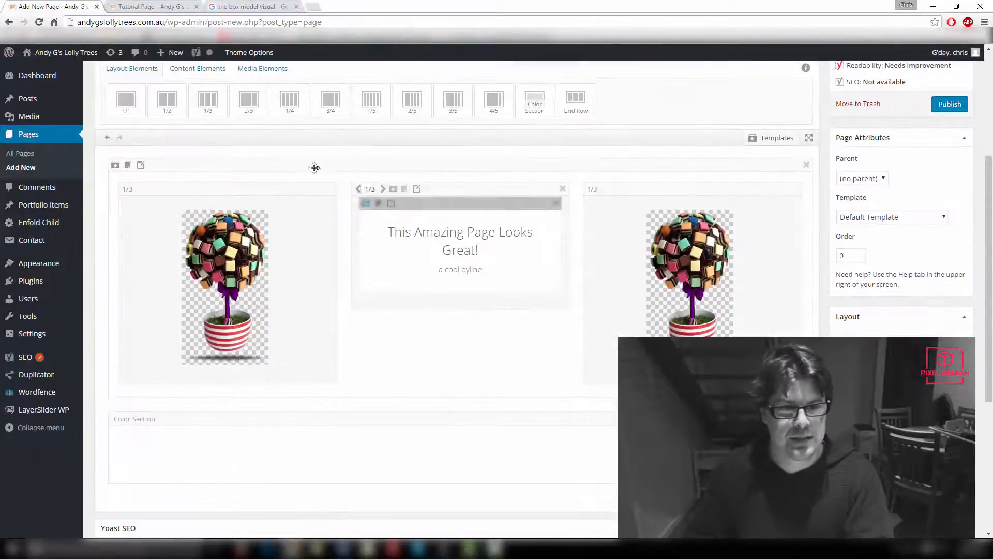
scroll(280, 197, up, 2)
scroll(517, 177, down, 1)
drag(533, 150, 539, 99)
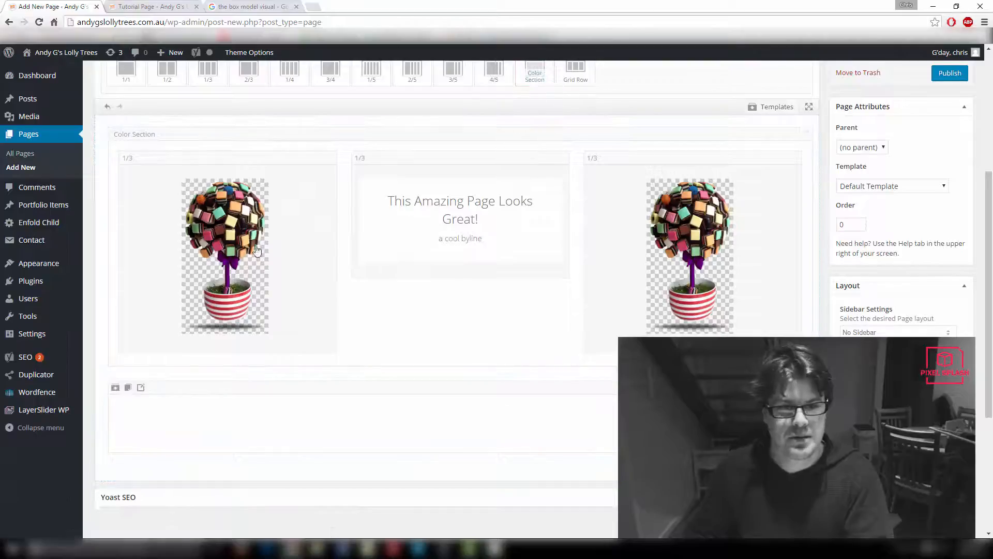
scroll(257, 250, up, 3)
click(196, 141)
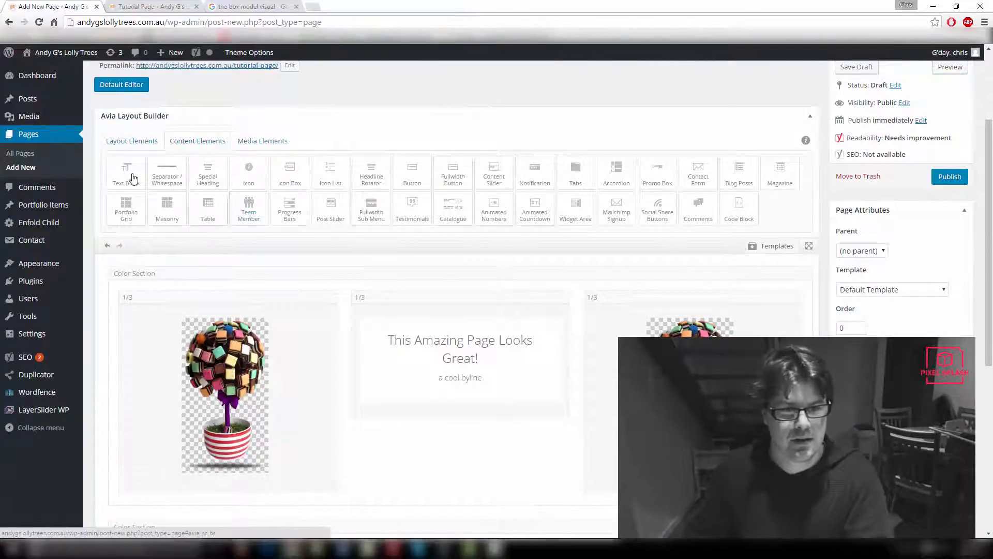
drag(132, 177, 448, 445)
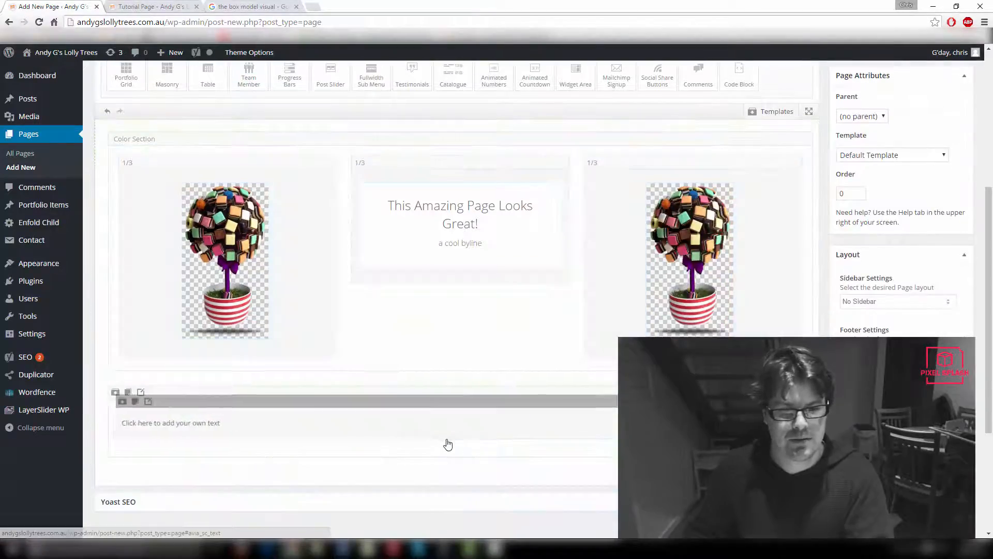
Fill the new text block with about eleven more lines of its repeated placeholder sentence "Click here to add your own text".
click(448, 445)
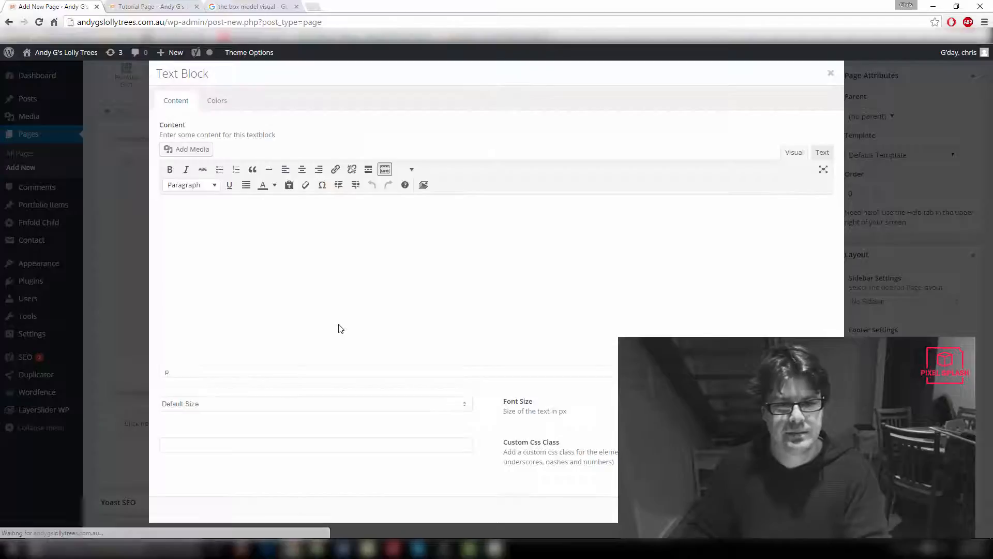
triple_click(186, 213)
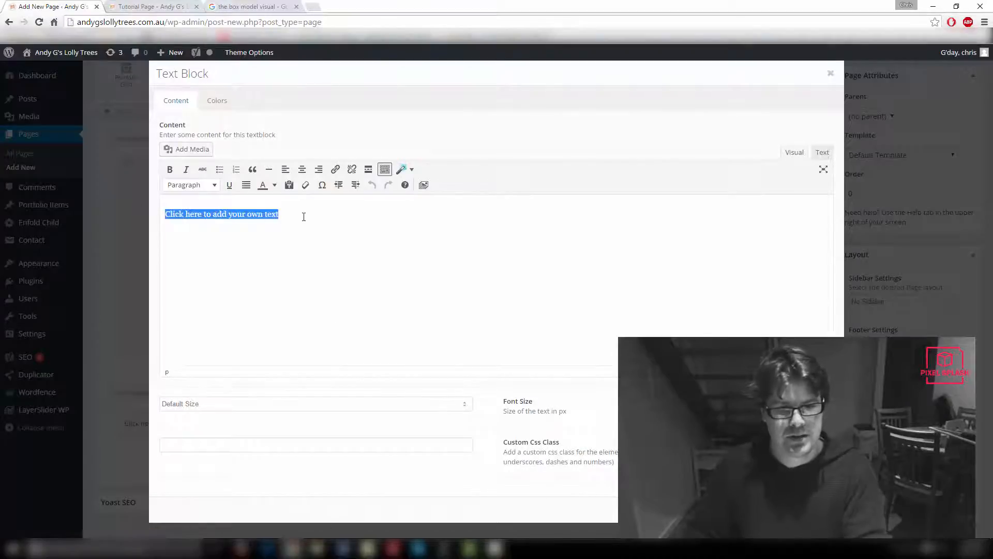
key(ctrl+c)
key(ctrl+v)
key(ctrl+v)
key(ctrl+v)
key(ctrl+v)
key(ctrl+v)
key(ctrl+v)
key(ctrl+v)
key(ctrl+v)
key(ctrl+v)
key(ctrl+v)
key(ctrl+v)
key(ctrl+v)
key(ctrl+v)
key(ctrl+v)
key(ctrl+v)
key(ctrl+v)
key(ctrl+v)
key(ctrl+v)
key(ctrl+v)
key(ctrl+v)
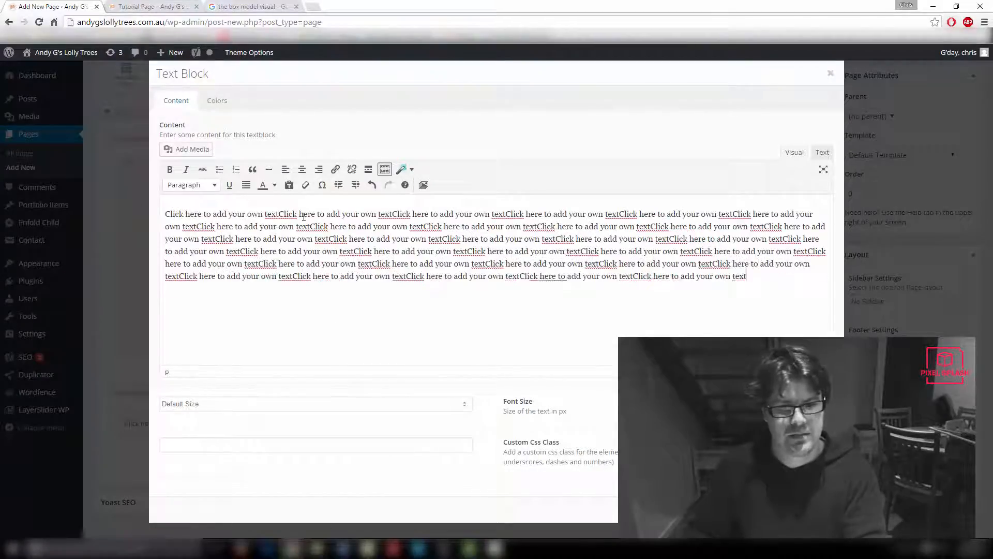
key(ctrl+v)
key(ctrl+v)
key(ctrl+v)
key(ctrl+v)
key(ctrl+v)
key(ctrl+v)
key(ctrl+v)
key(ctrl+v)
key(ctrl+v)
key(ctrl+v)
key(ctrl+v)
key(ctrl+v)
key(ctrl+v)
key(ctrl+v)
key(ctrl+v)
key(ctrl+v)
key(ctrl+v)
key(ctrl+v)
key(ctrl+v)
key(ctrl+v)
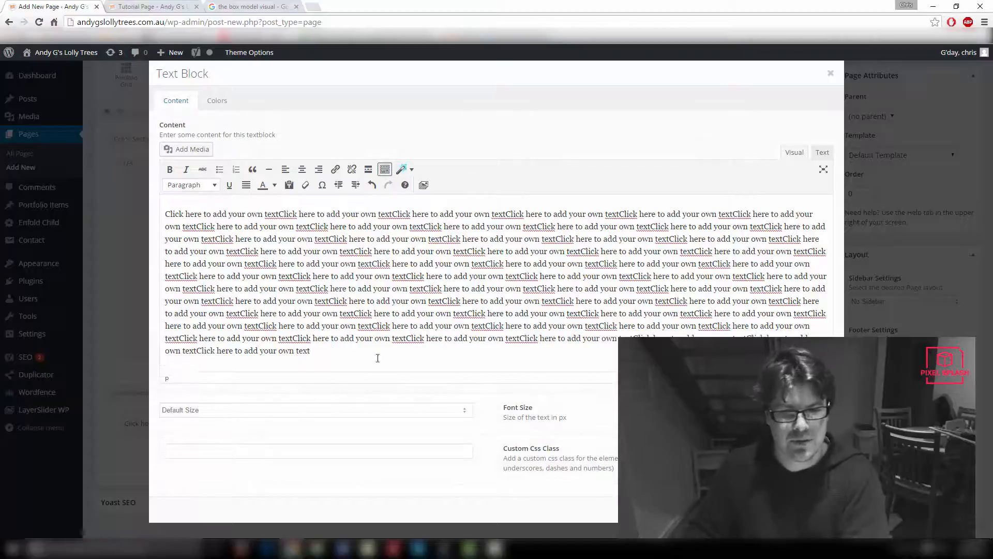
Set the text block's font size to 18 and save the text block.
click(402, 412)
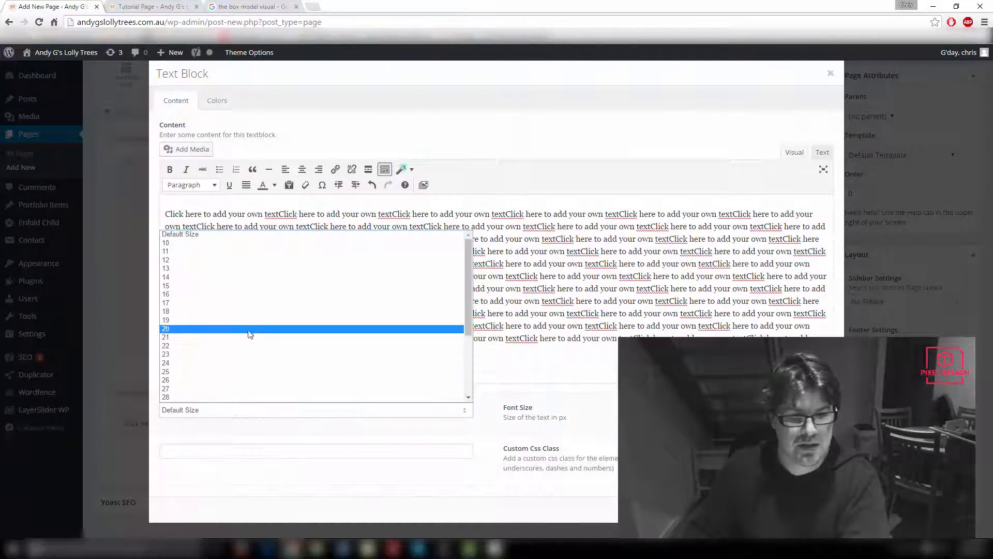
click(251, 312)
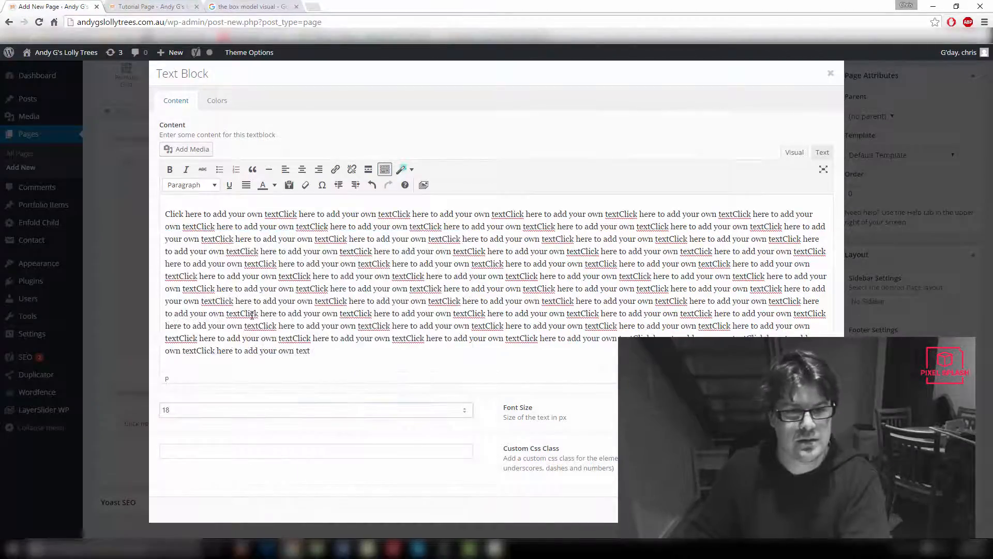
click(214, 103)
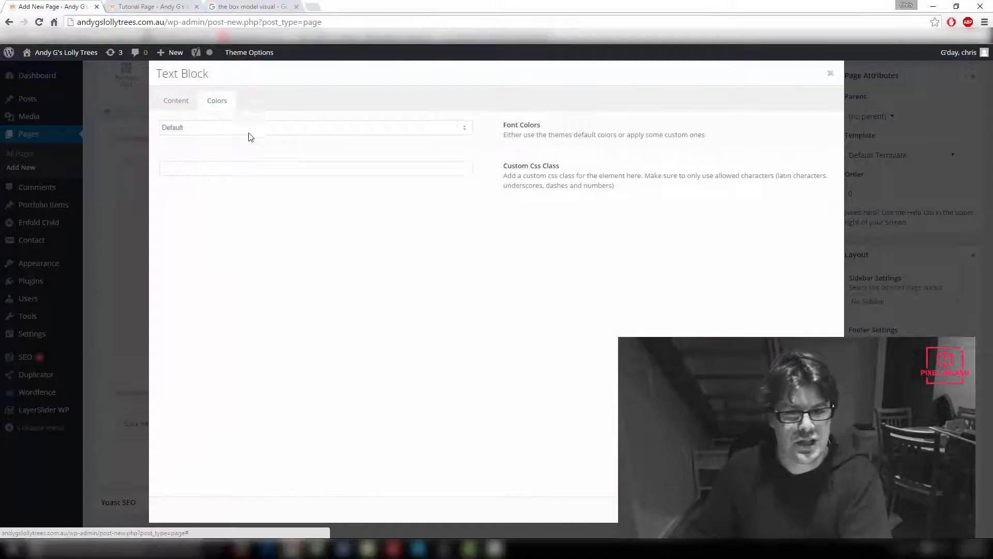
click(176, 102)
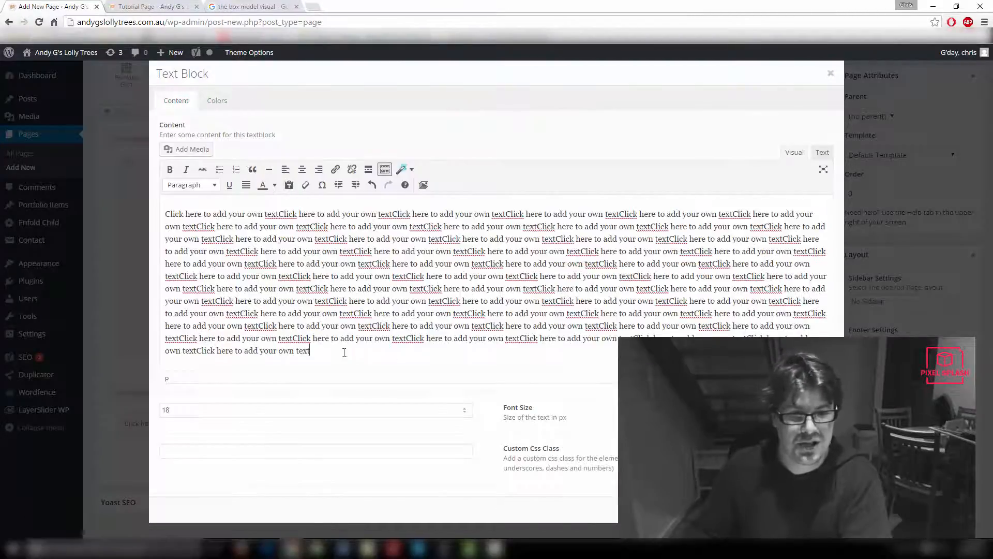
key(ctrl+a)
click(404, 339)
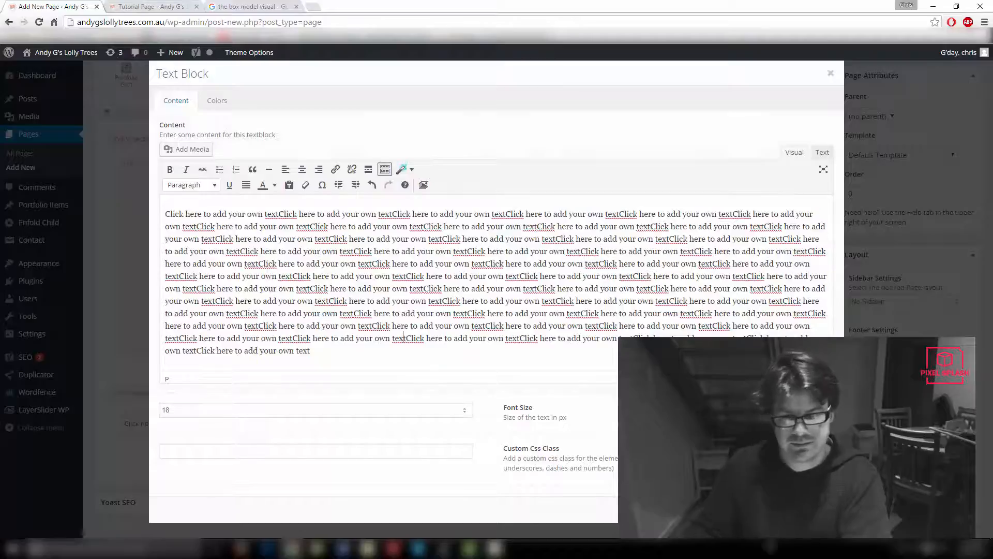
click(818, 509)
Preview the page and compare the spacing around the new text with the CSS box model diagram.
scroll(951, 147, up, 5)
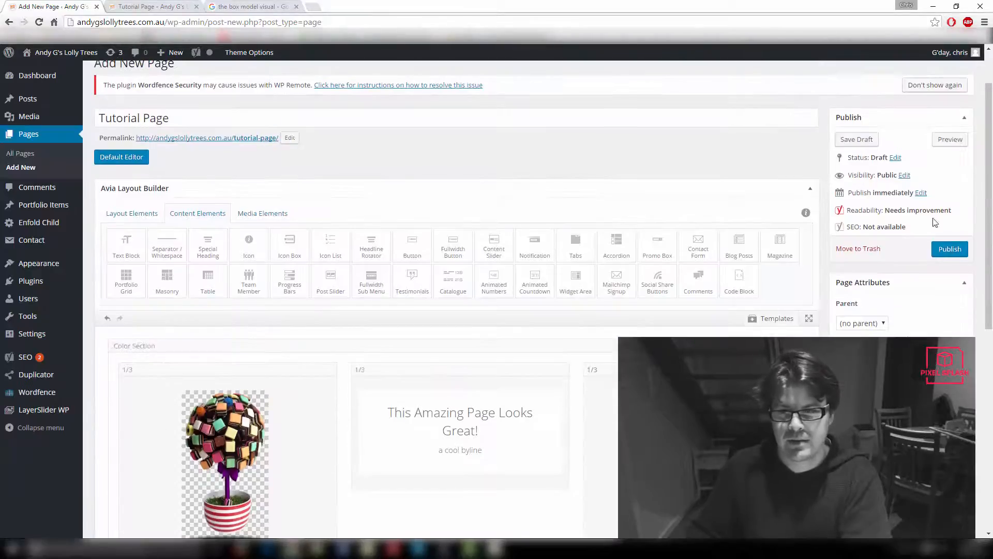
click(950, 142)
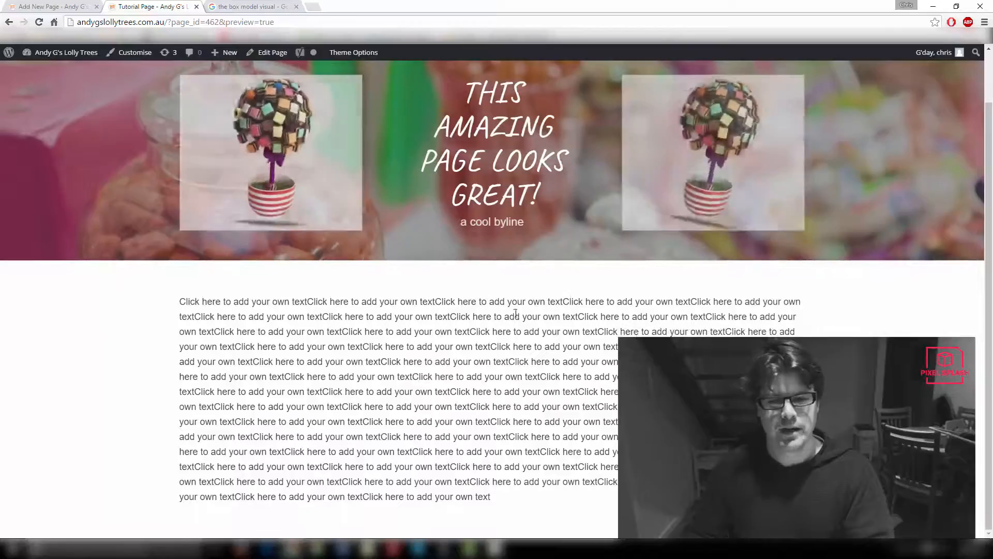
scroll(63, 446, down, 1)
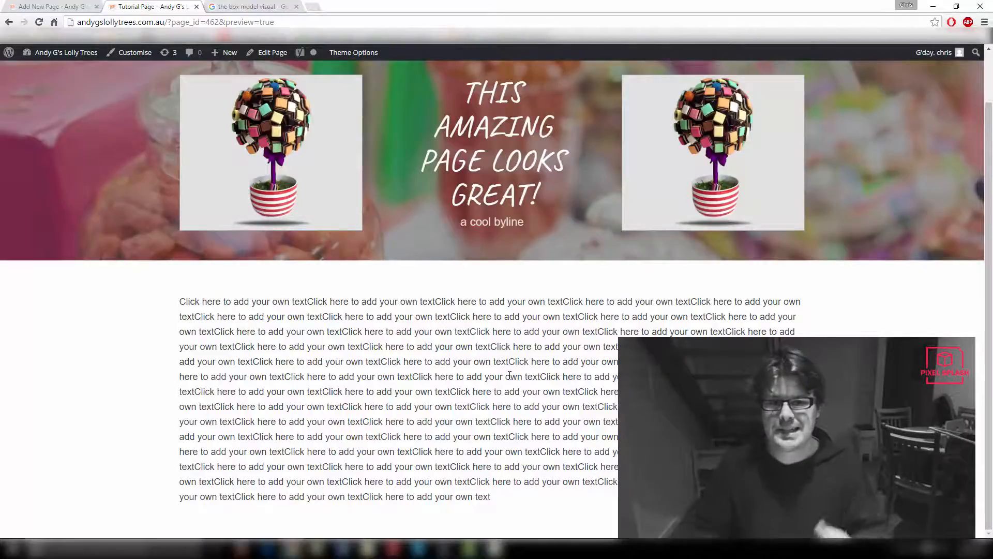
click(274, 5)
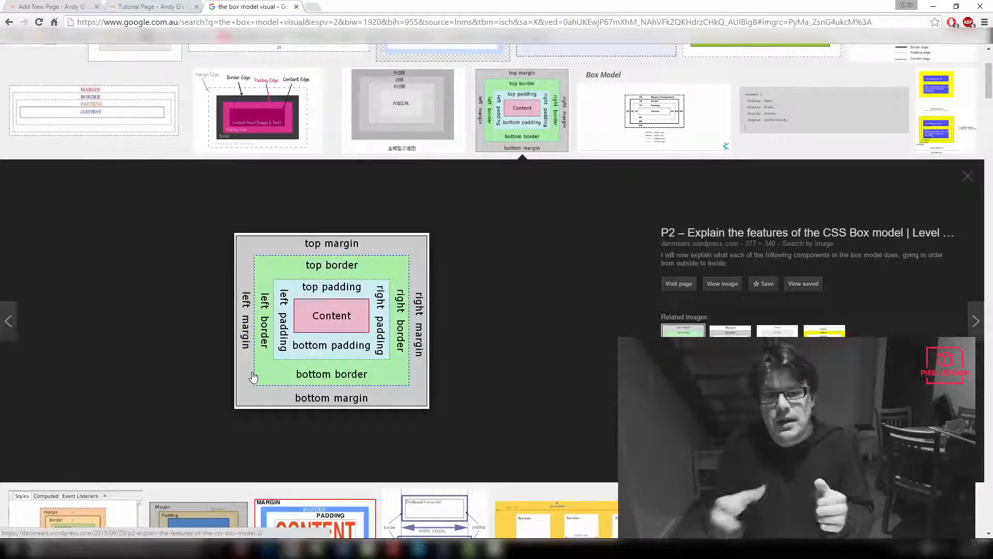
key(ctrl+shift+Tab)
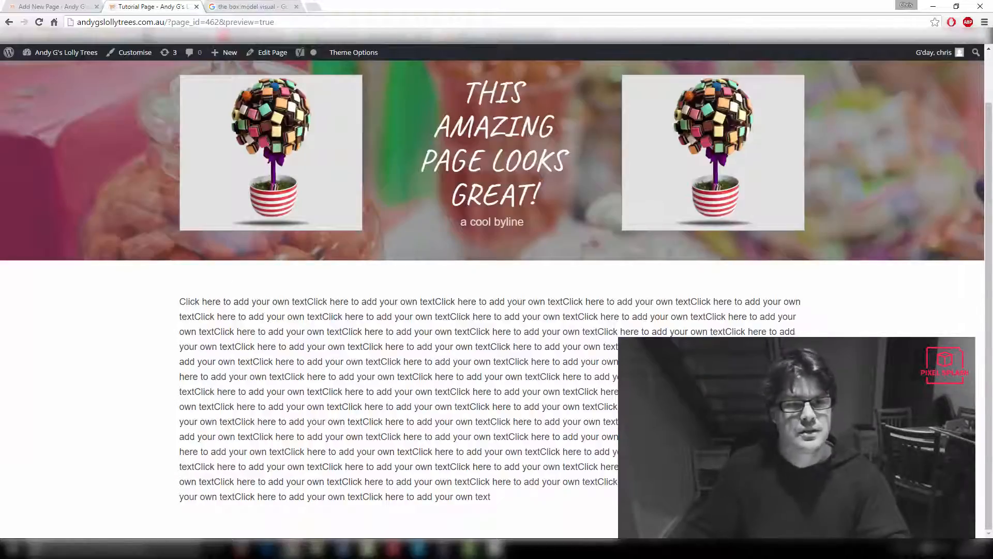
Set the section padding of the second color section to Large Padding and save it.
click(82, 5)
scroll(255, 200, down, 10)
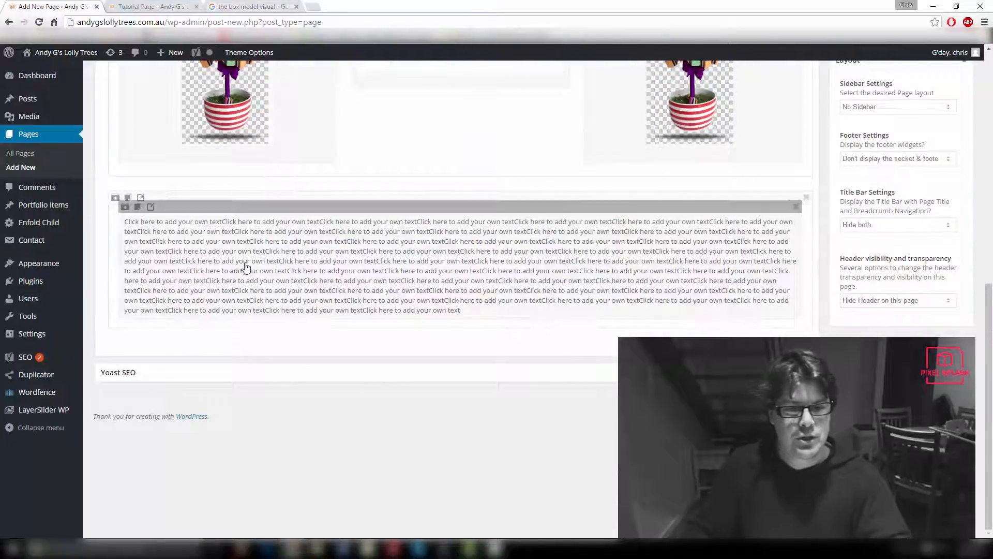
click(142, 198)
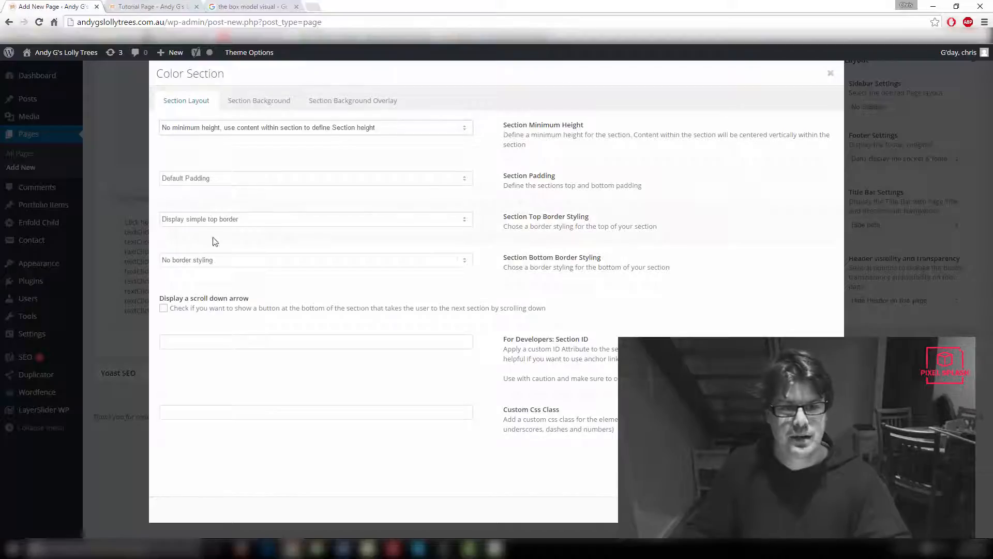
click(233, 180)
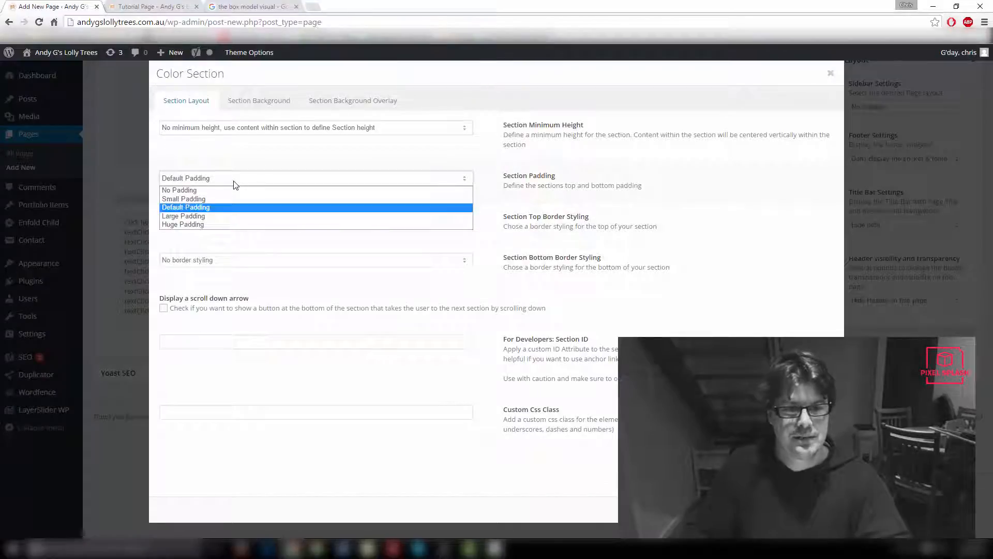
click(231, 216)
click(940, 234)
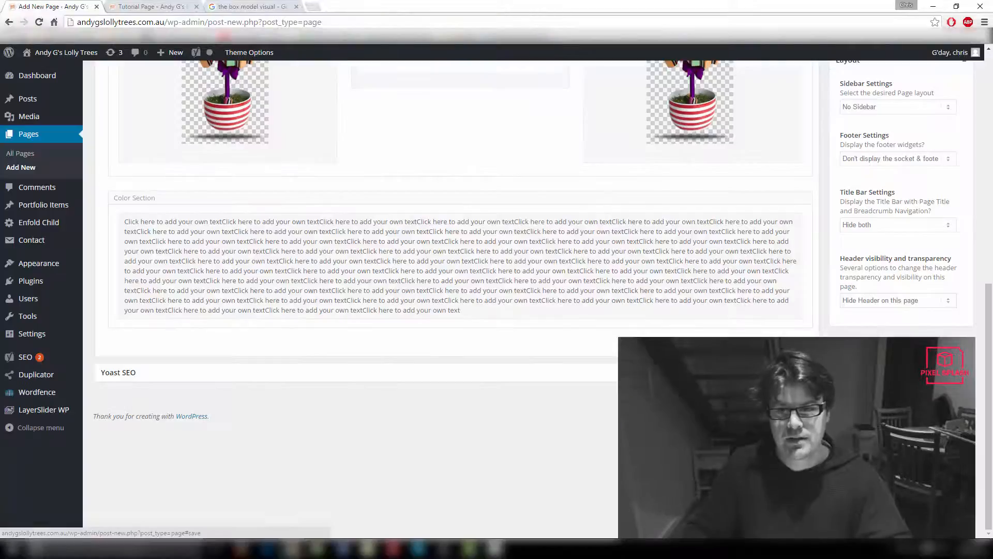
Preview the page to check the padding above and below the text block.
scroll(940, 235, up, 5)
scroll(940, 234, up, 3)
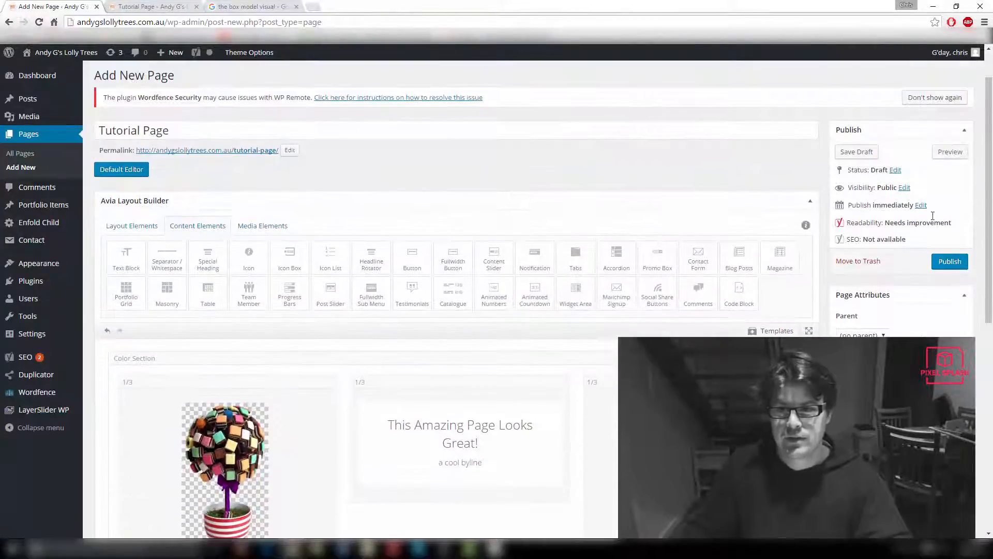
click(952, 151)
click(174, 5)
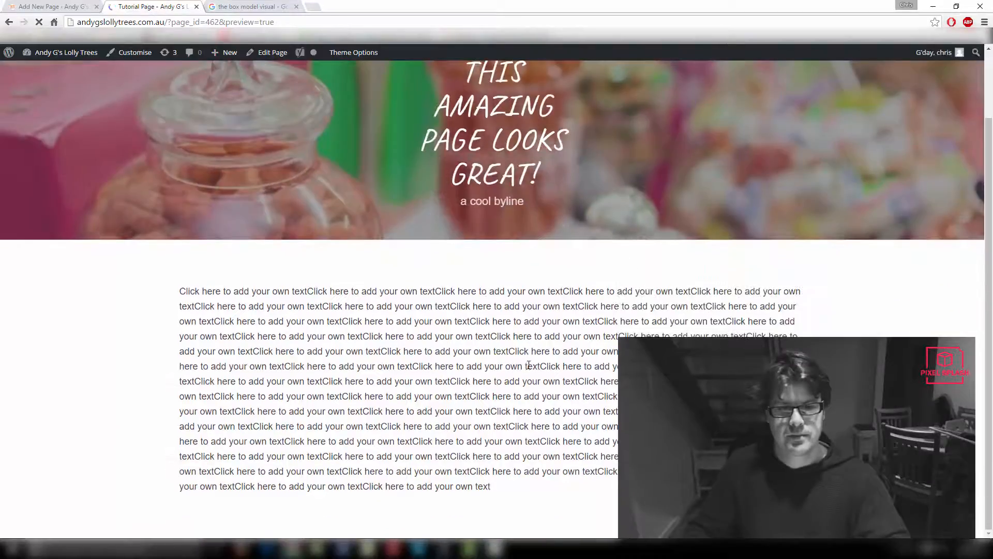
Review the layout settings of the second color section and the content settings of its text block for margin options.
click(83, 7)
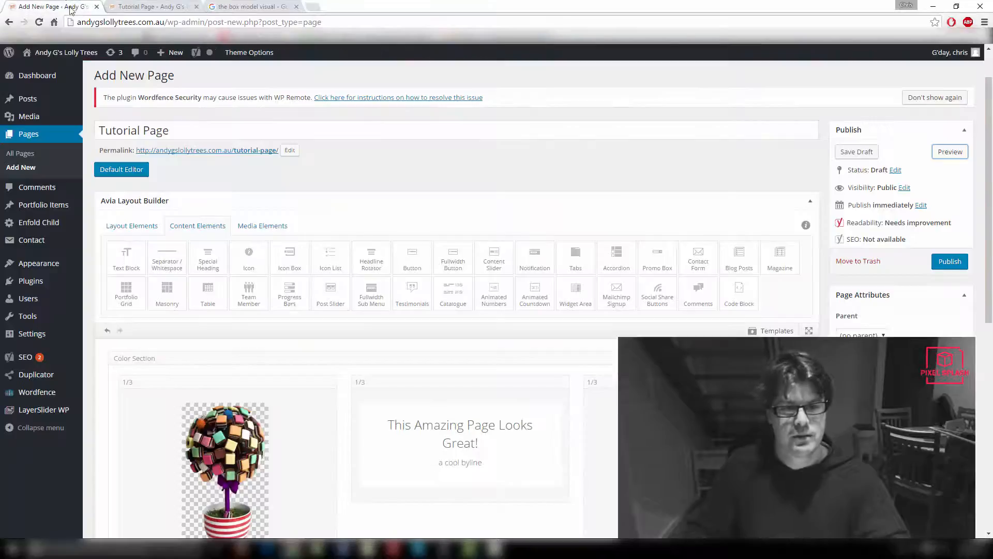
scroll(311, 310, down, 7)
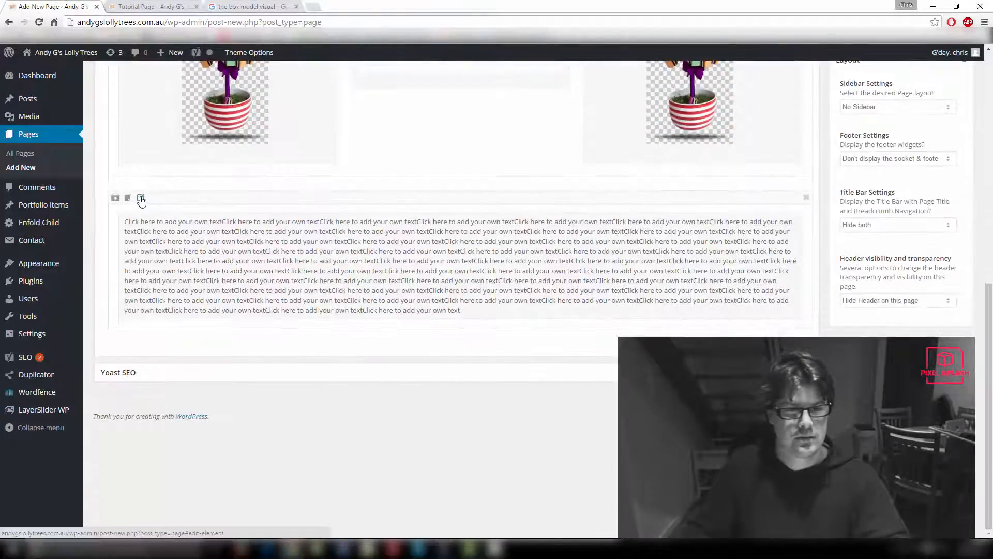
click(141, 199)
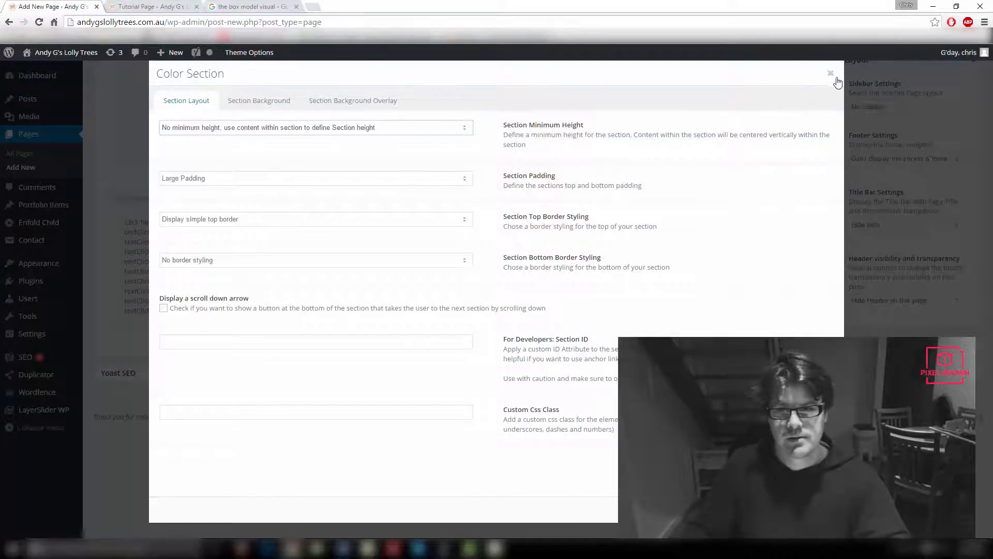
click(836, 78)
click(151, 215)
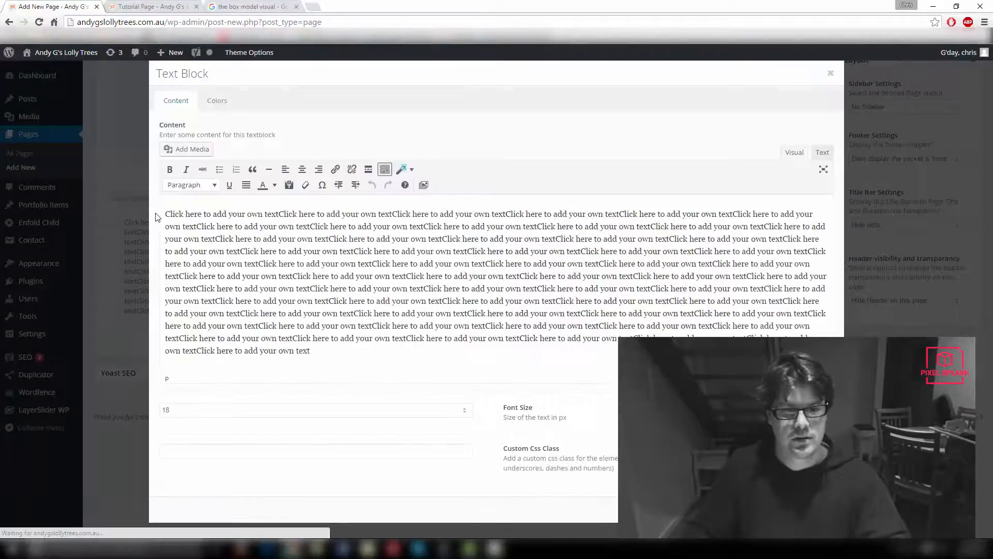
click(830, 73)
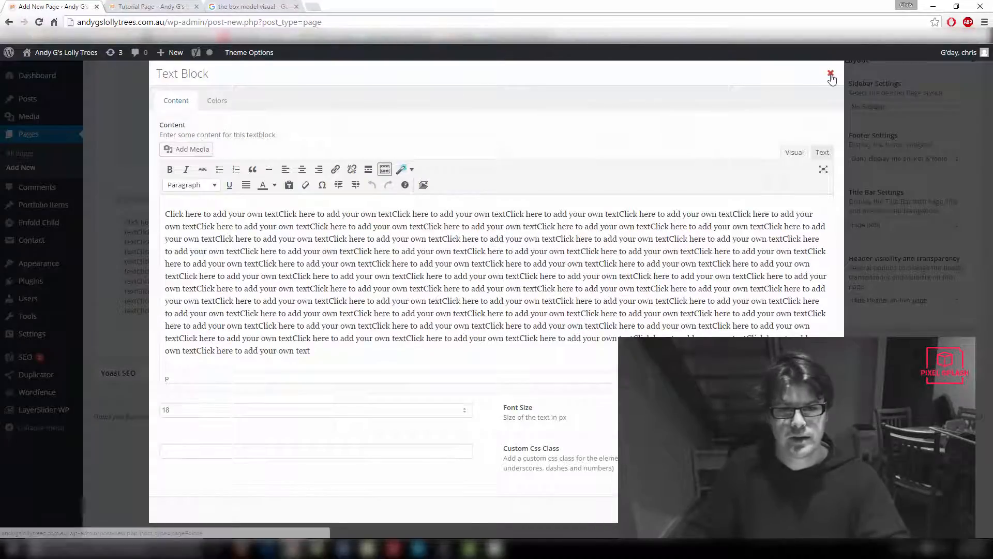
Add a 1/1 column to the second color section and move the text block into it.
scroll(243, 352, up, 6)
scroll(228, 311, up, 2)
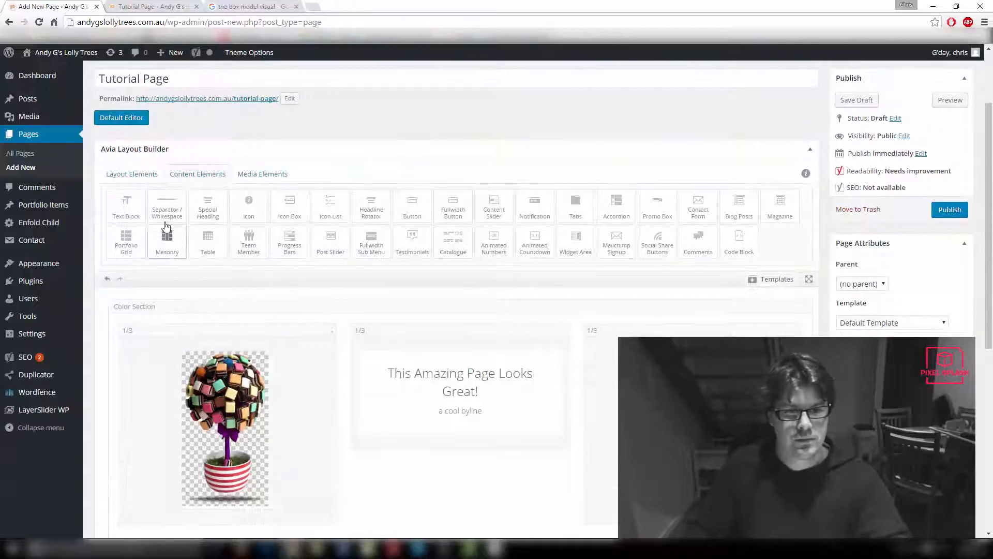
click(133, 174)
drag(134, 201, 181, 362)
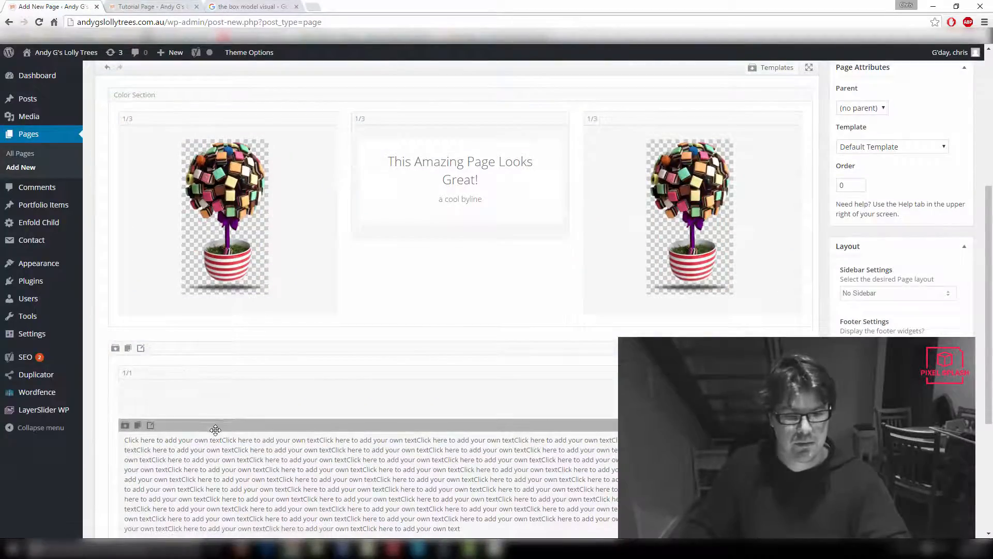
drag(215, 427, 223, 394)
Preview the page to check the text block inside its full-width column.
scroll(238, 401, up, 5)
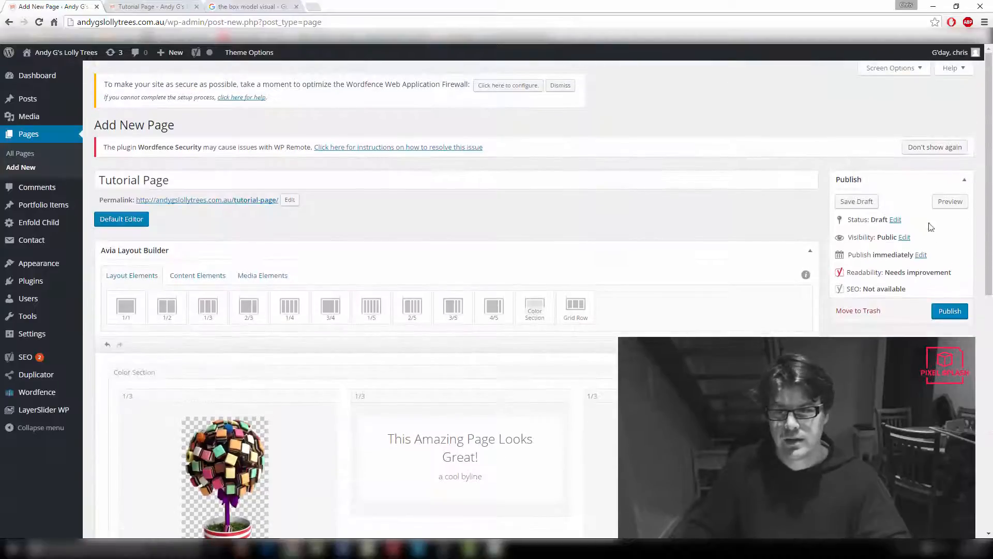
click(950, 201)
click(144, 7)
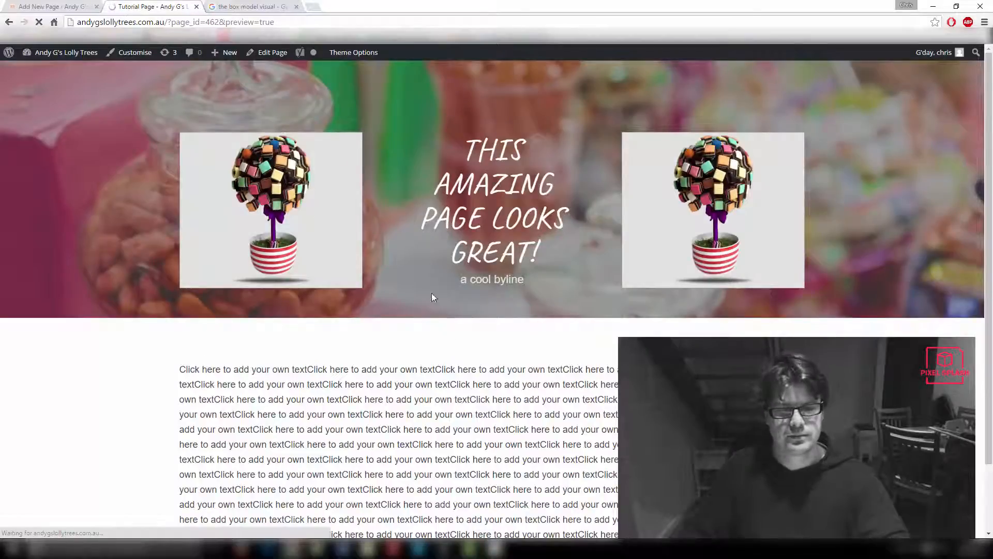
scroll(433, 297, down, 2)
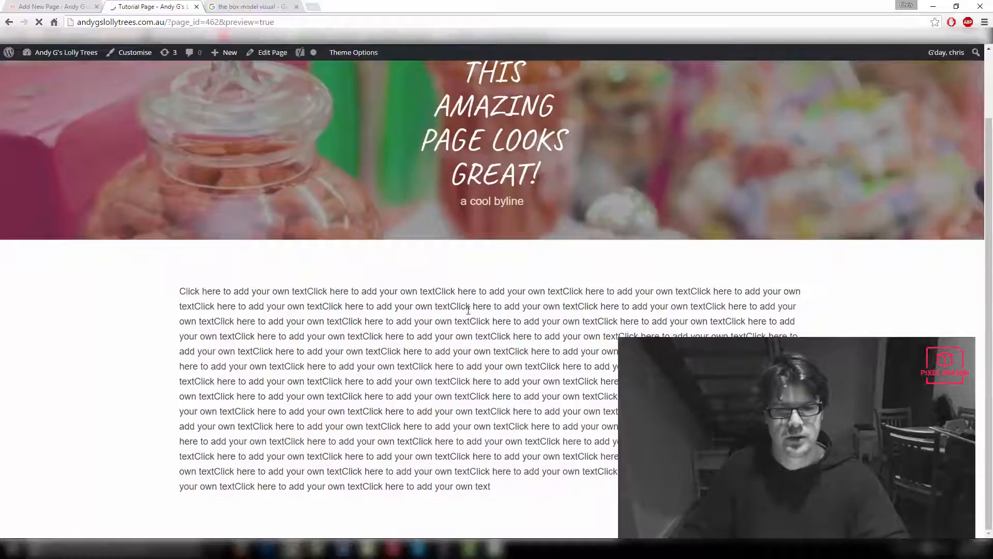
Move the text block into a new 1/2 column above the 1/1 column in the second color section, and duplicate that column.
key(ctrl+shift+Tab)
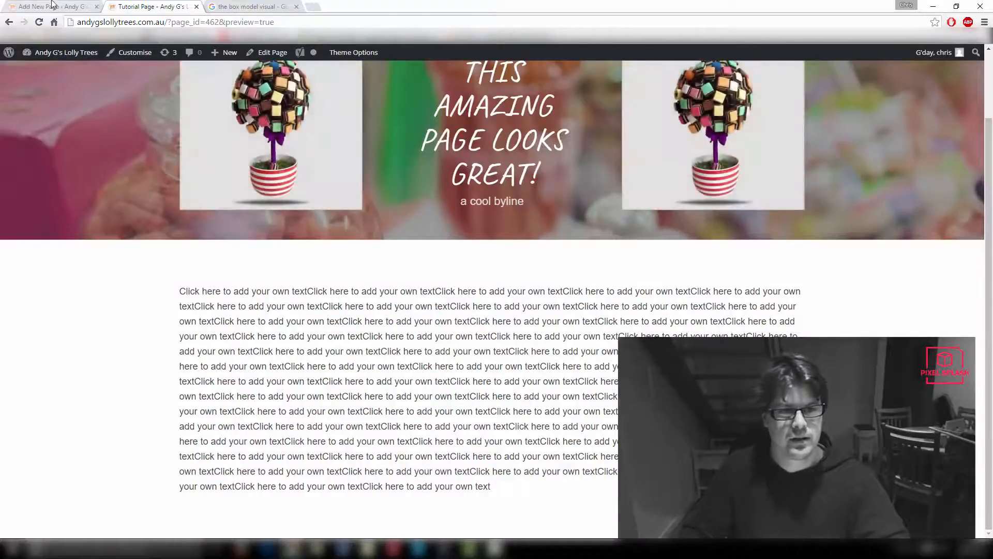
scroll(264, 339, down, 5)
scroll(264, 339, down, 4)
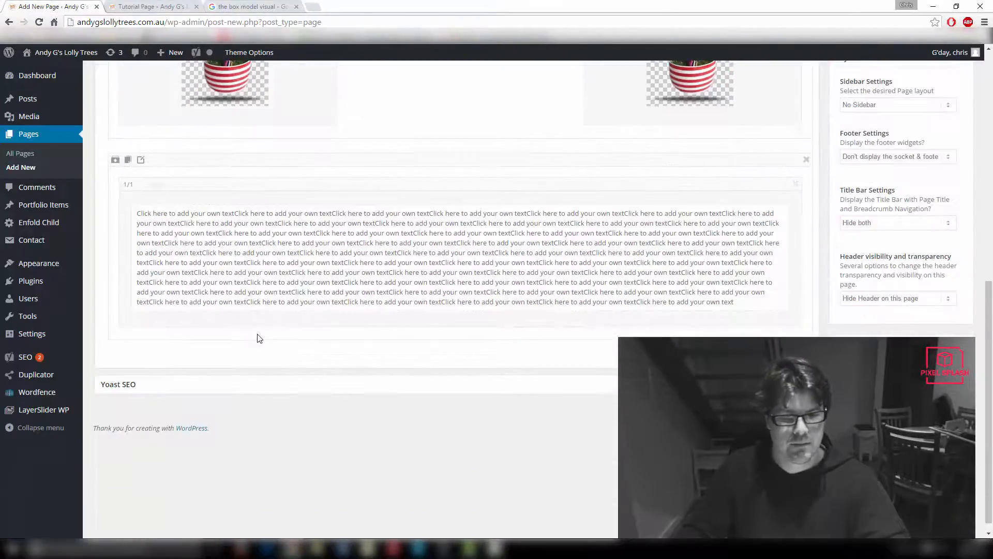
scroll(267, 340, up, 1)
scroll(266, 341, up, 6)
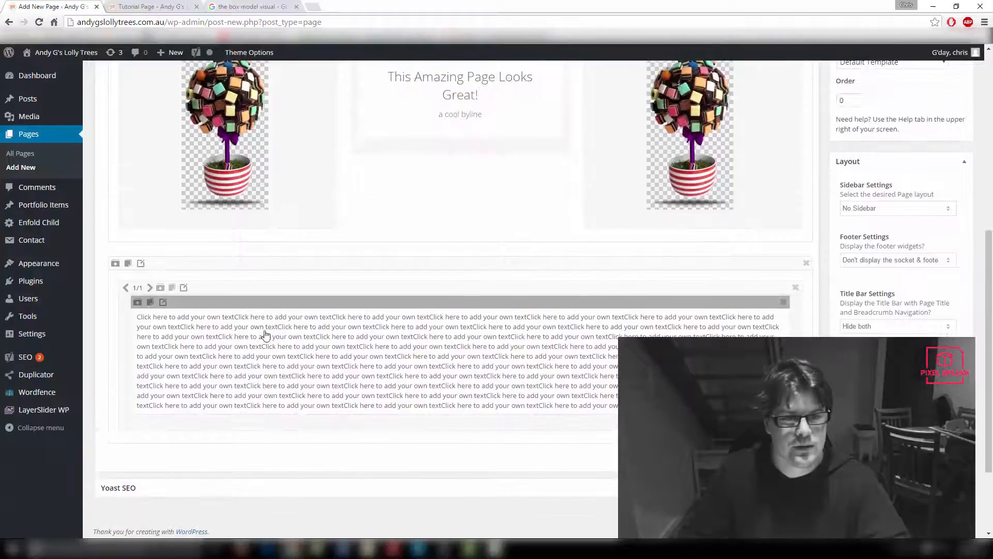
drag(171, 212, 225, 154)
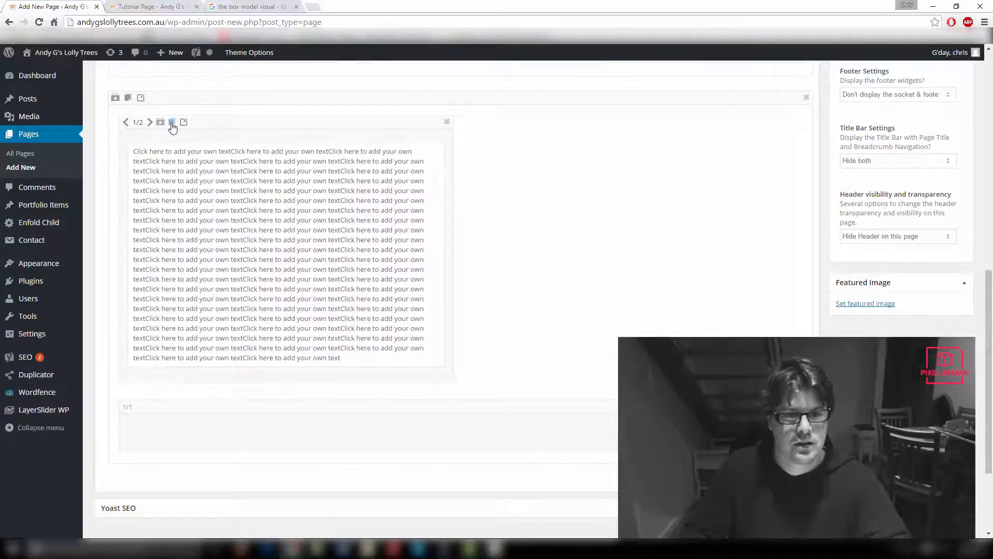
click(172, 122)
Preview the page to examine the two text columns side by side and the spacing around them.
scroll(280, 231, up, 1)
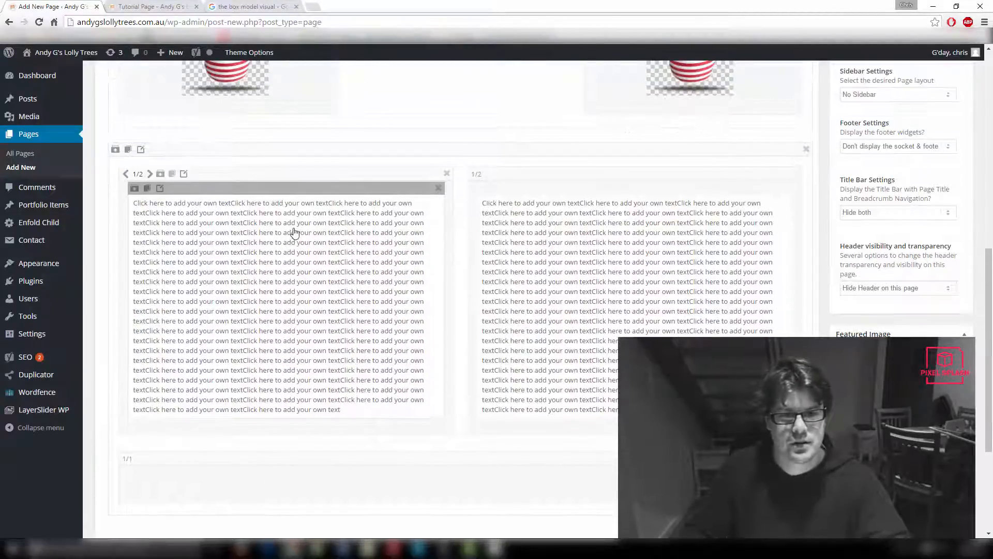
scroll(308, 238, up, 5)
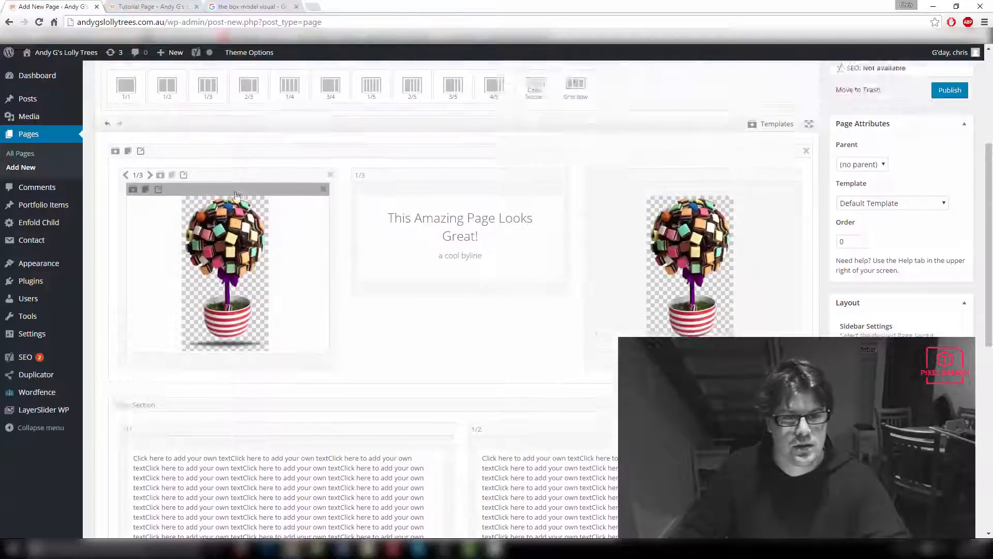
scroll(314, 226, down, 1)
scroll(314, 226, up, 5)
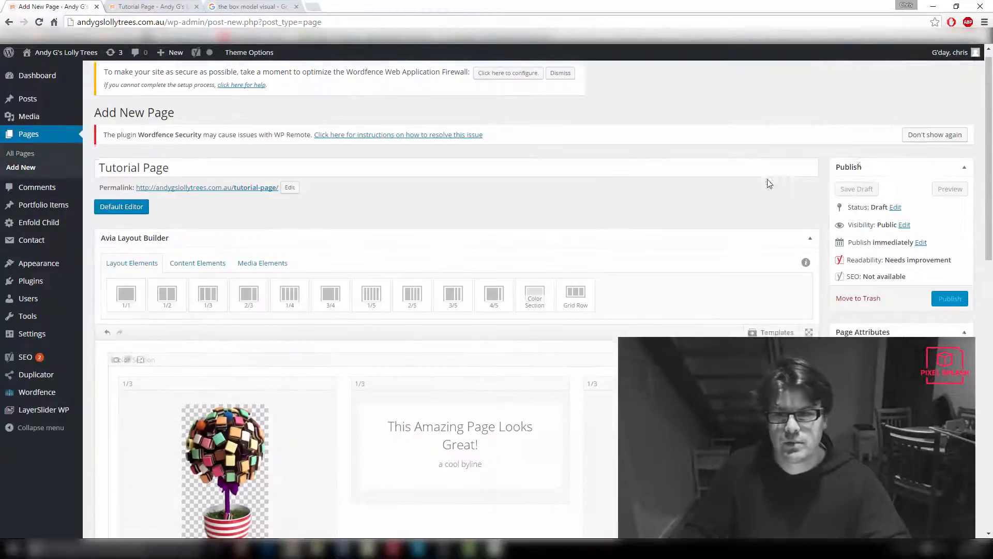
click(951, 191)
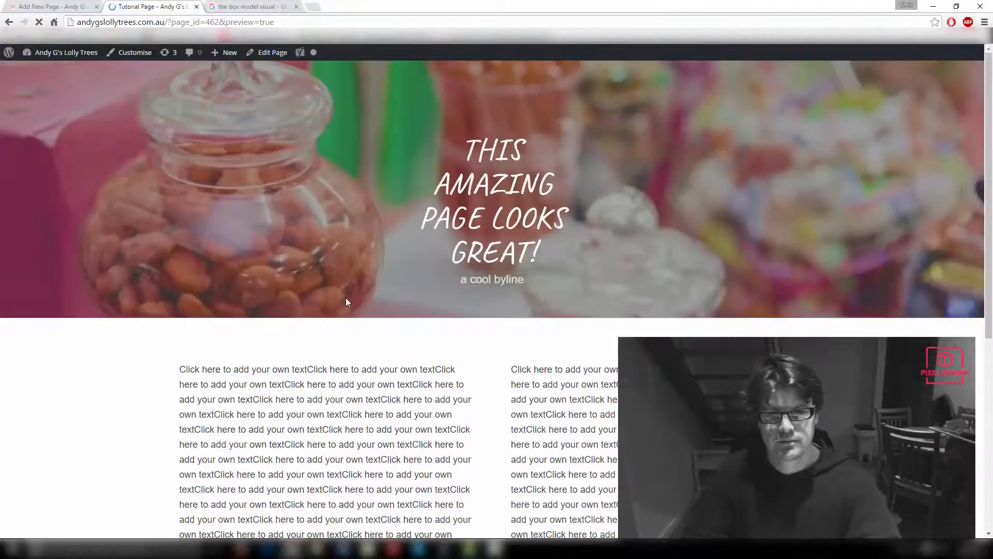
scroll(418, 348, down, 3)
scroll(418, 348, down, 4)
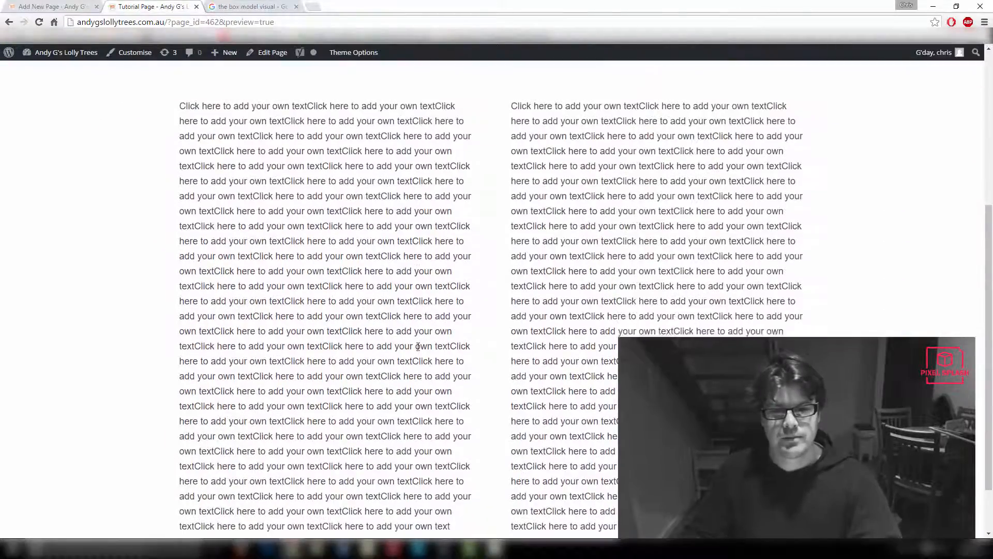
scroll(417, 348, up, 3)
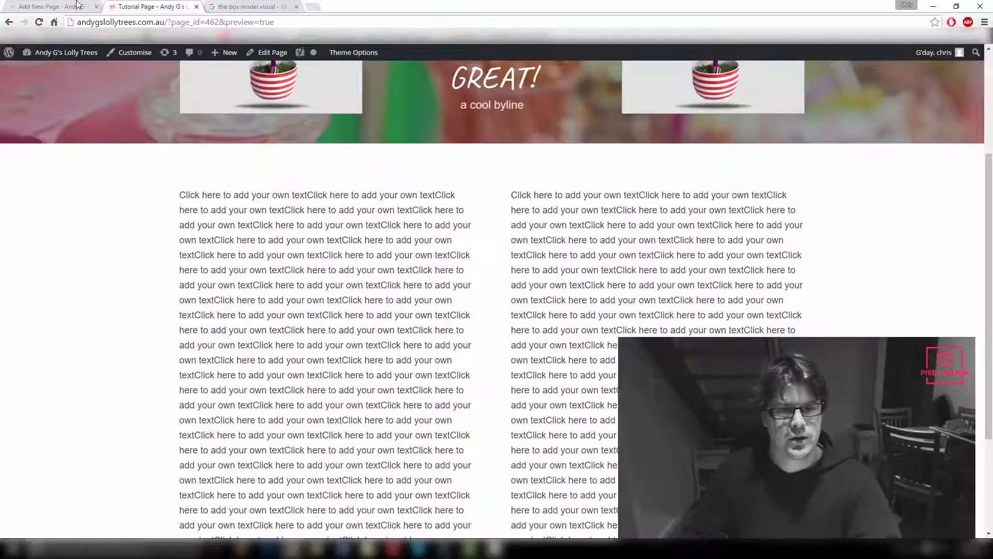
Enable the custom top and bottom margin in the row settings of the first 1/2 column.
click(78, 5)
scroll(347, 313, down, 5)
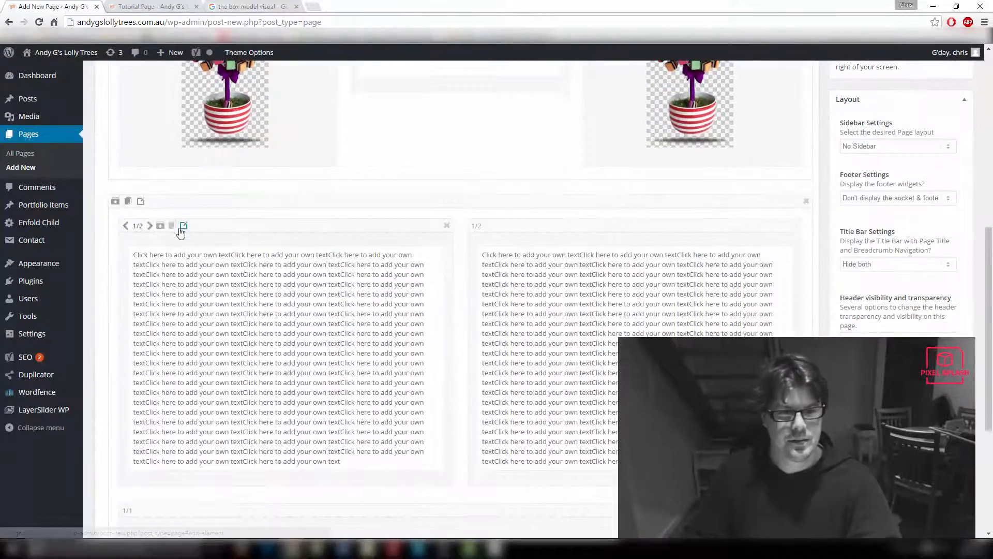
click(183, 226)
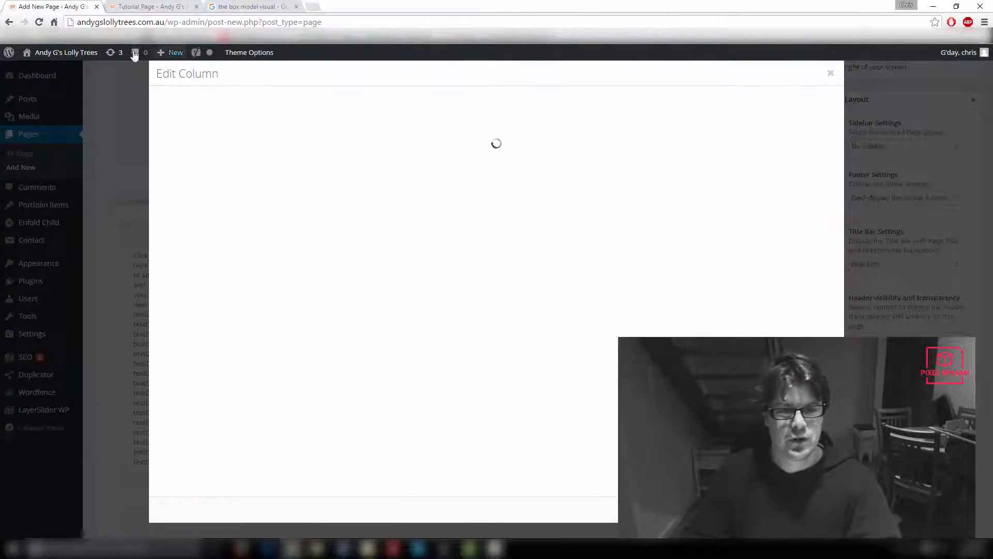
click(150, 6)
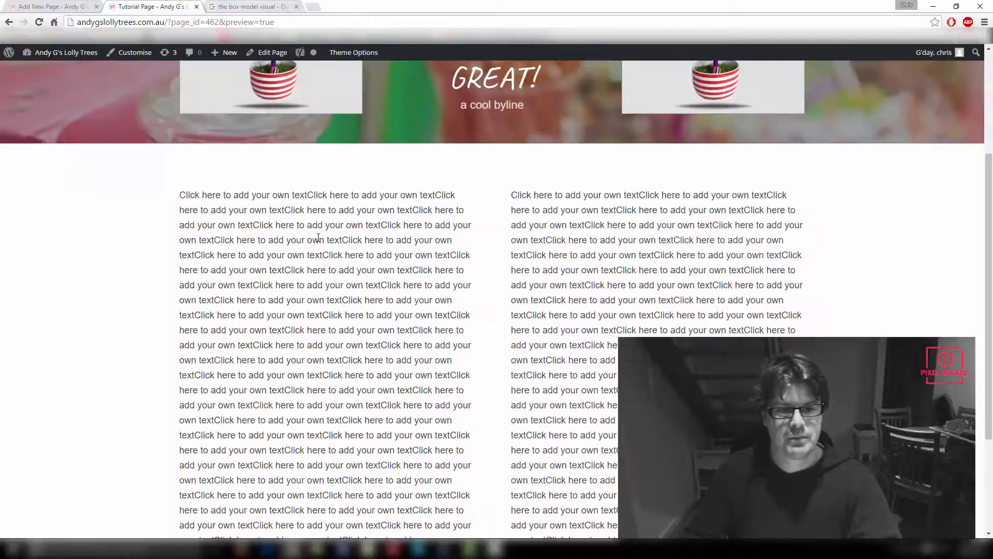
click(58, 5)
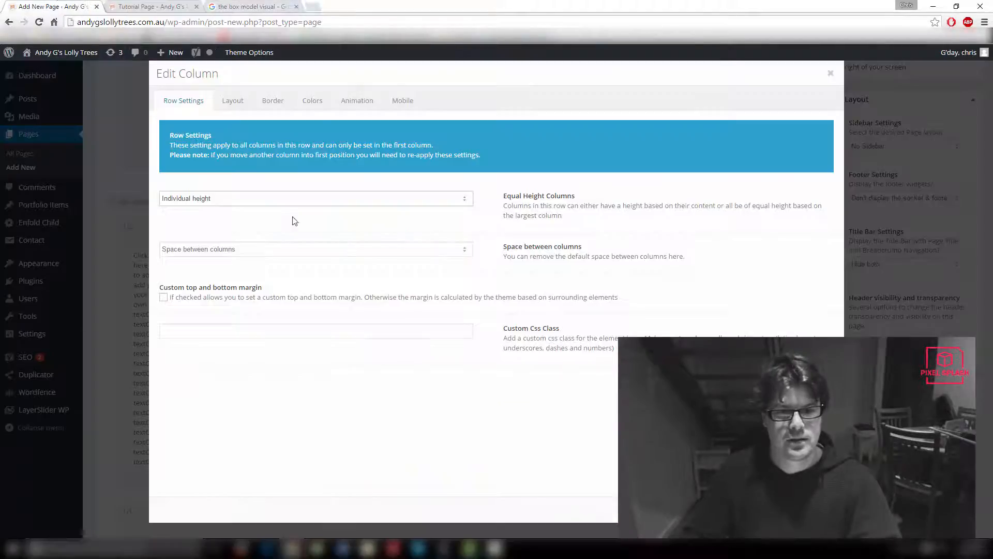
click(164, 298)
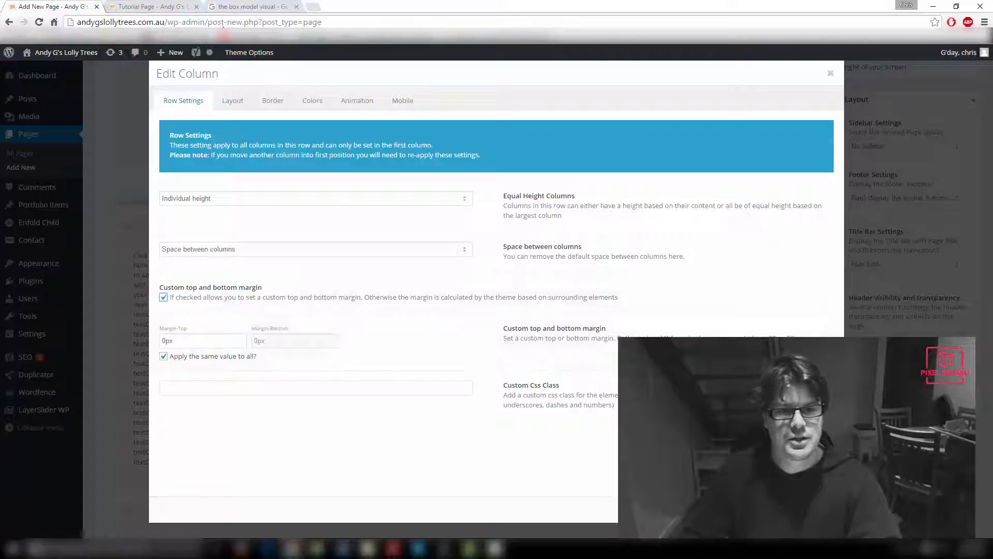
Consult the margins in the box model diagram, set the column's top margin to 60px and bottom margin to 0, and save.
click(240, 6)
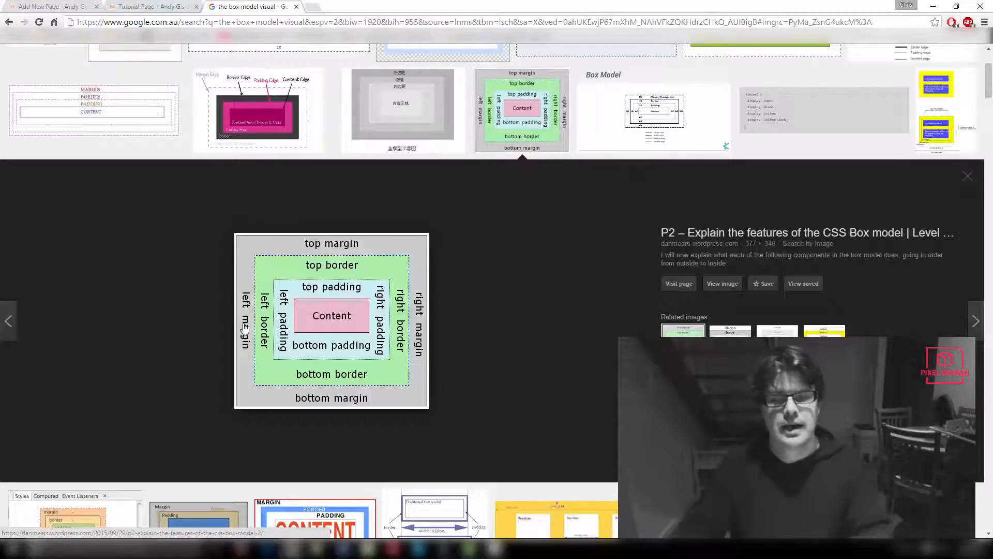
click(61, 6)
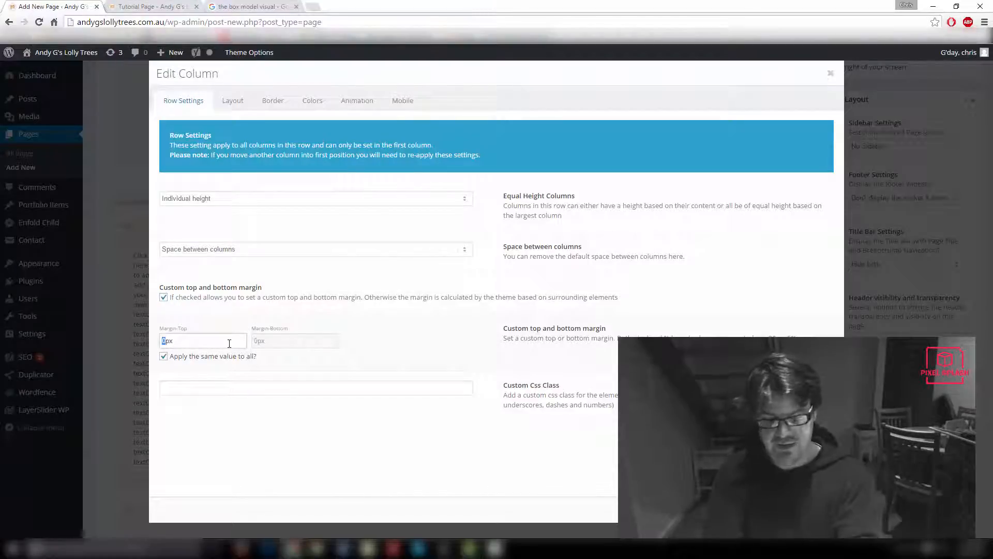
text(6)
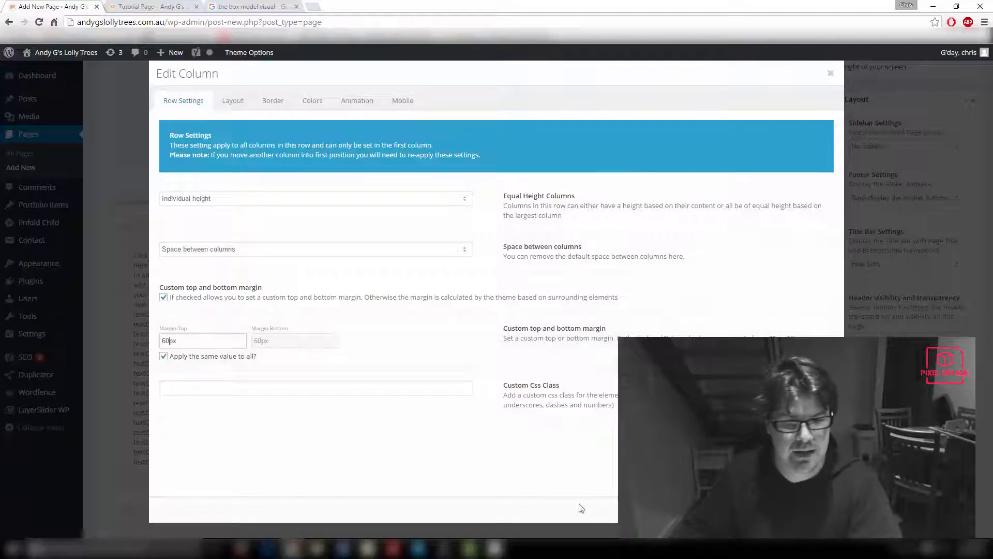
click(164, 357)
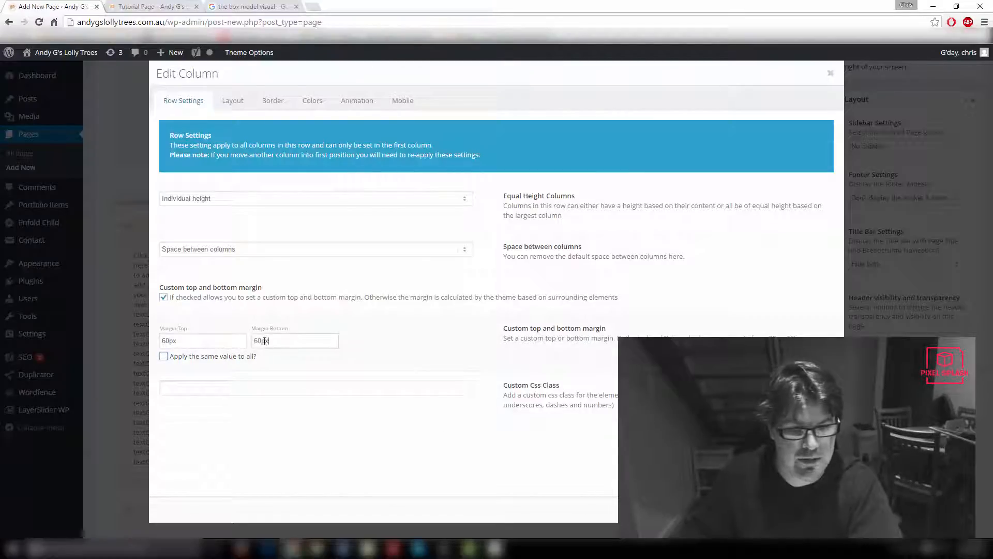
double_click(264, 340)
key(BackSpace)
text(0)
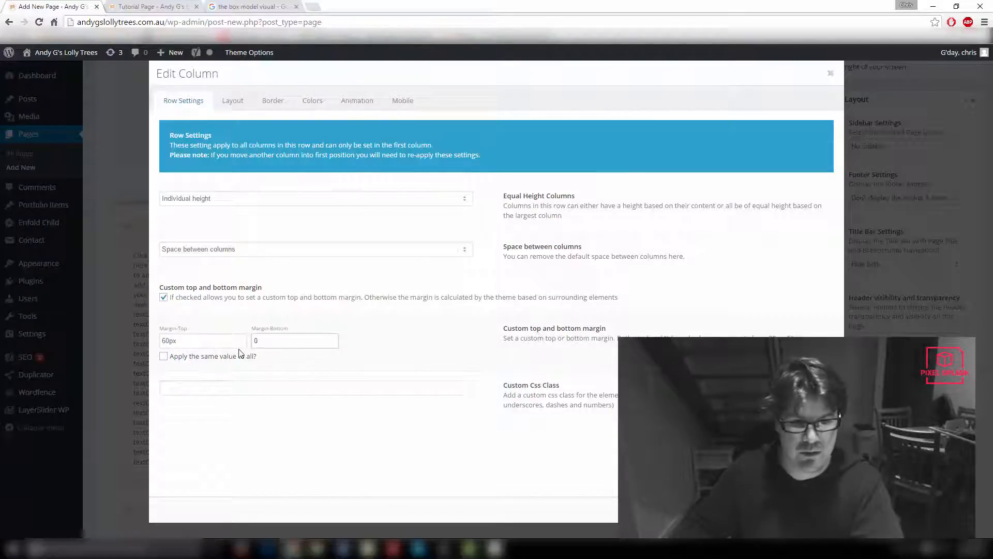
key(Return)
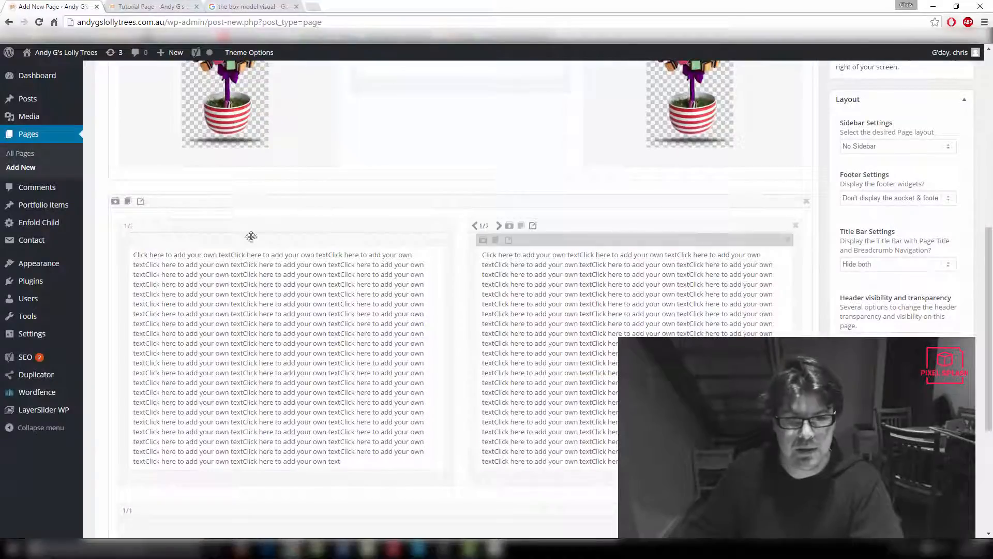
Preview the page to check the added margin above the two text columns, and return to them in the layout builder.
scroll(989, 215, up, 4)
scroll(950, 171, up, 4)
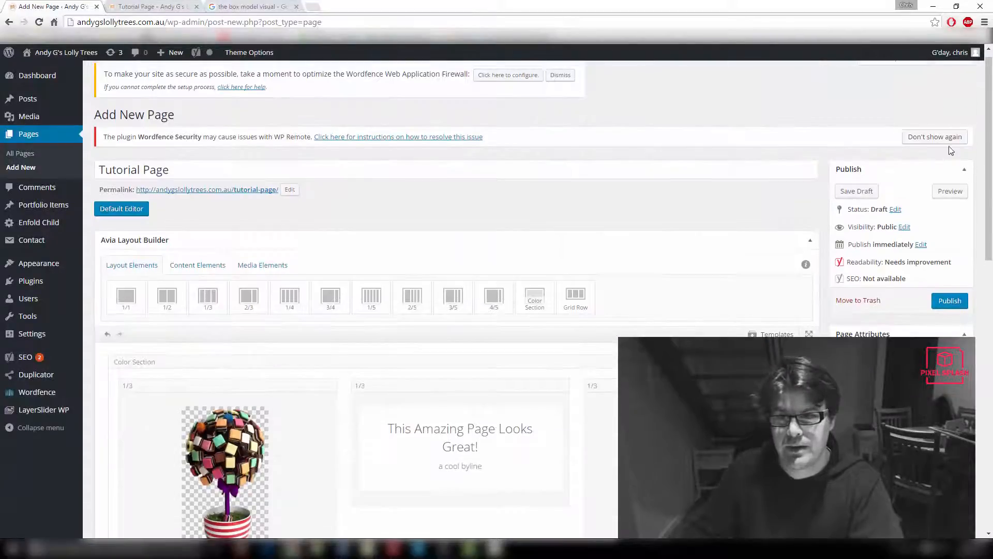
click(950, 191)
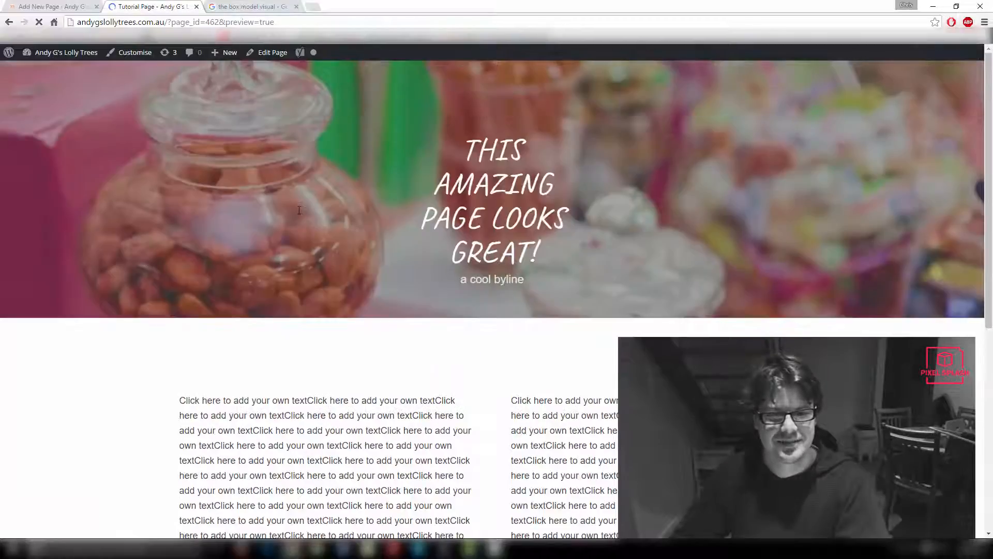
scroll(465, 277, down, 2)
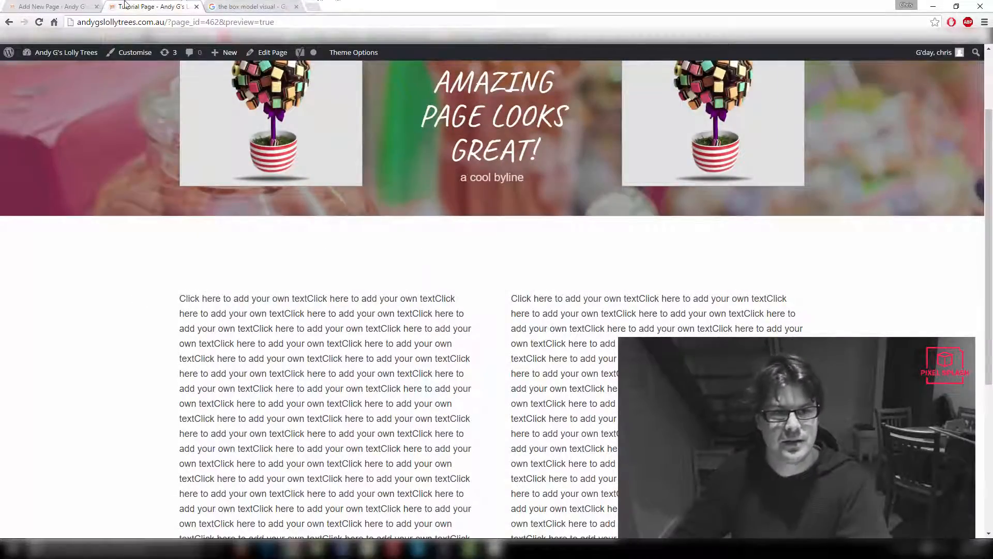
click(78, 6)
scroll(333, 399, down, 8)
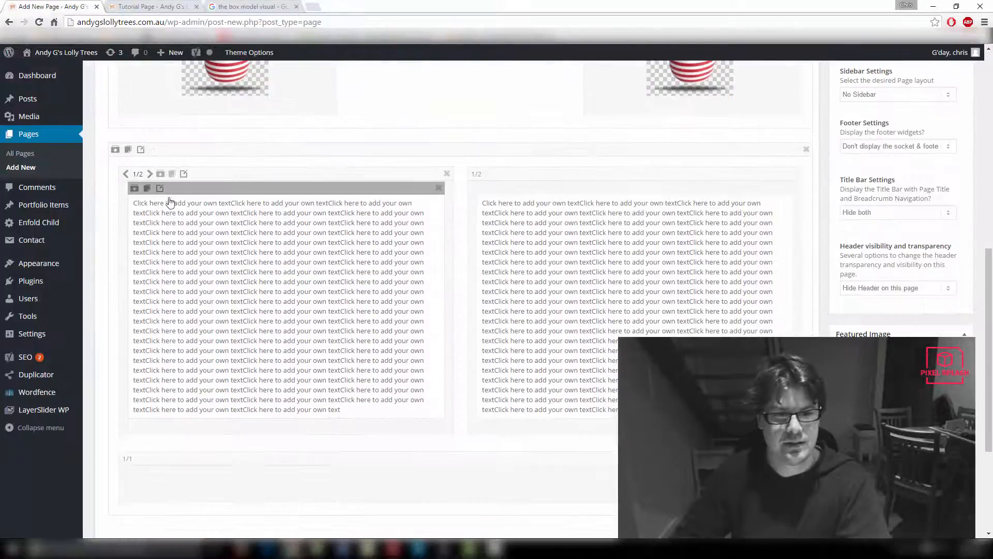
Set the top margin in the first 1/2 column's row settings to 500px and save.
click(184, 174)
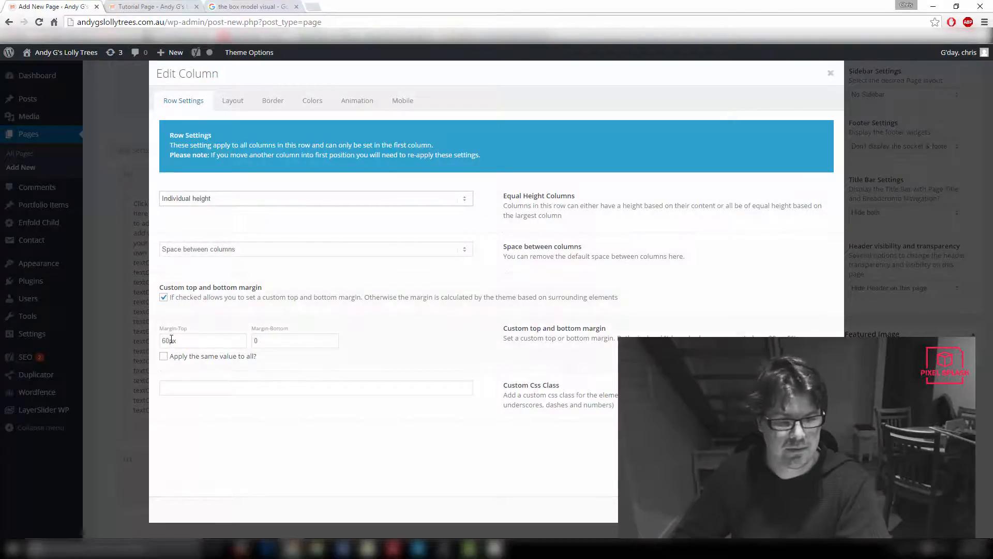
drag(170, 340, 161, 340)
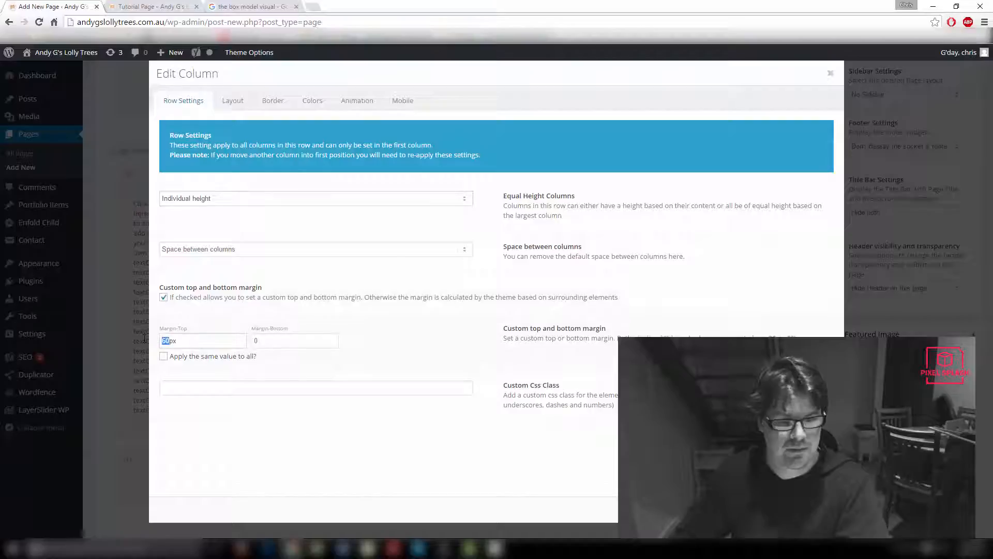
text(20)
key(BackSpace)
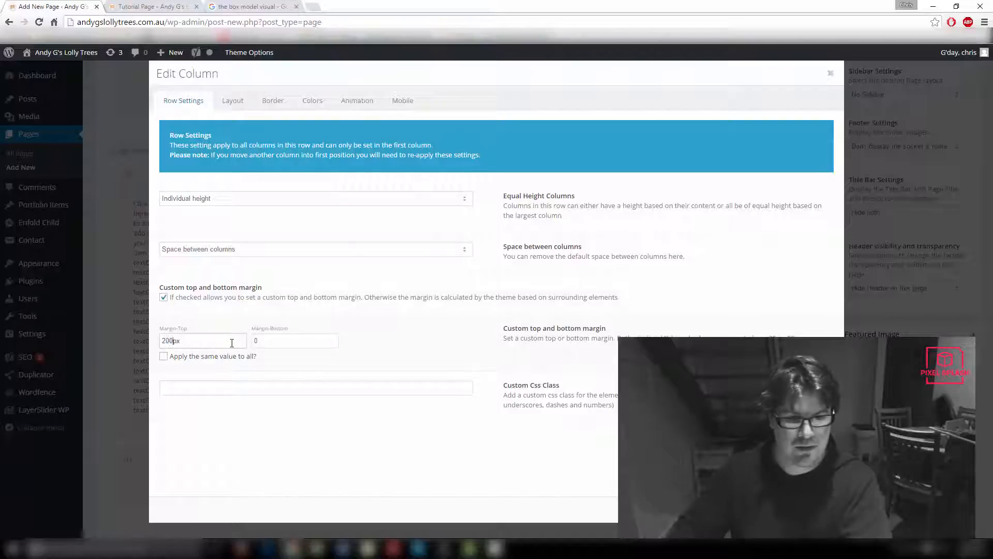
key(BackSpace)
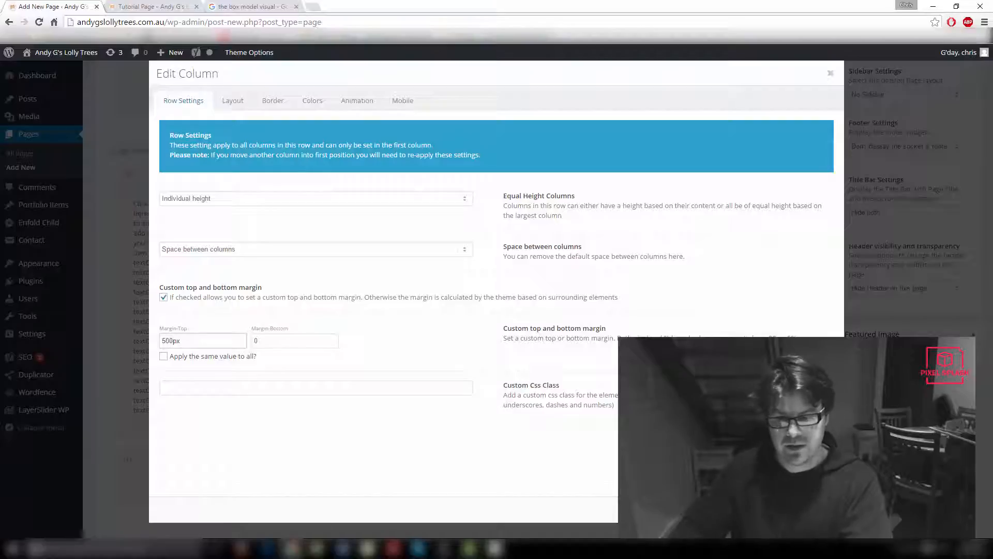
key(Return)
Preview the page to examine the enlarged margin between the header section and the two text columns, and return to the layout builder.
scroll(957, 196, up, 10)
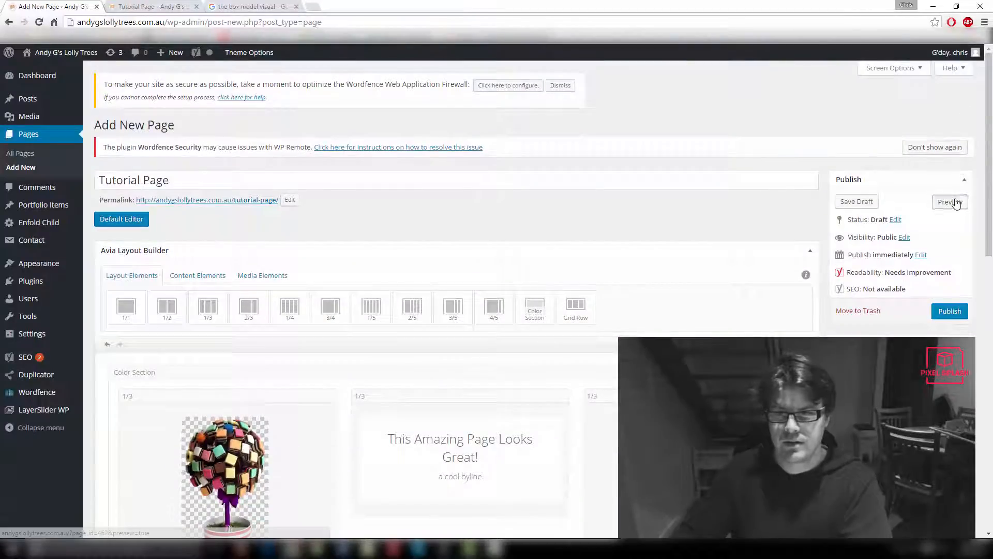
click(949, 202)
click(156, 6)
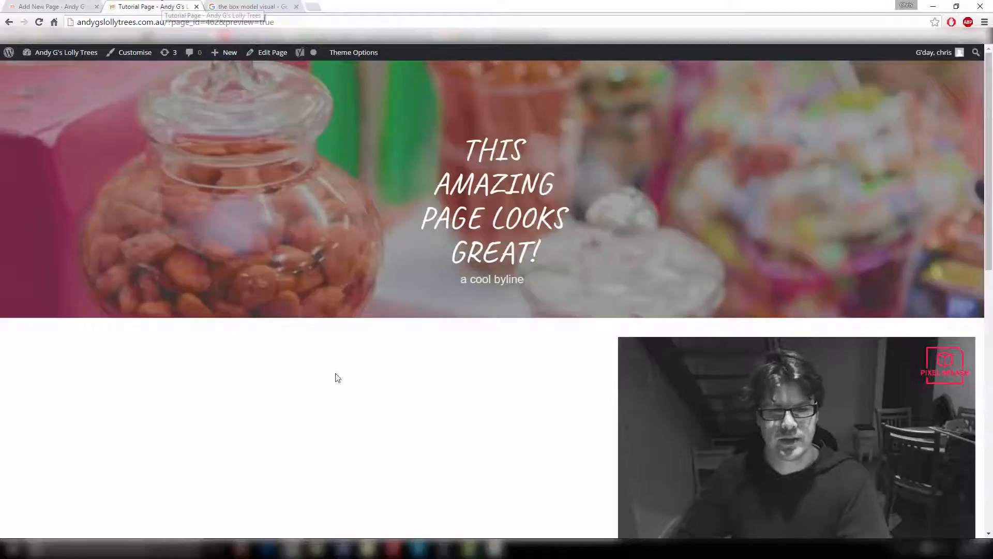
scroll(338, 378, down, 4)
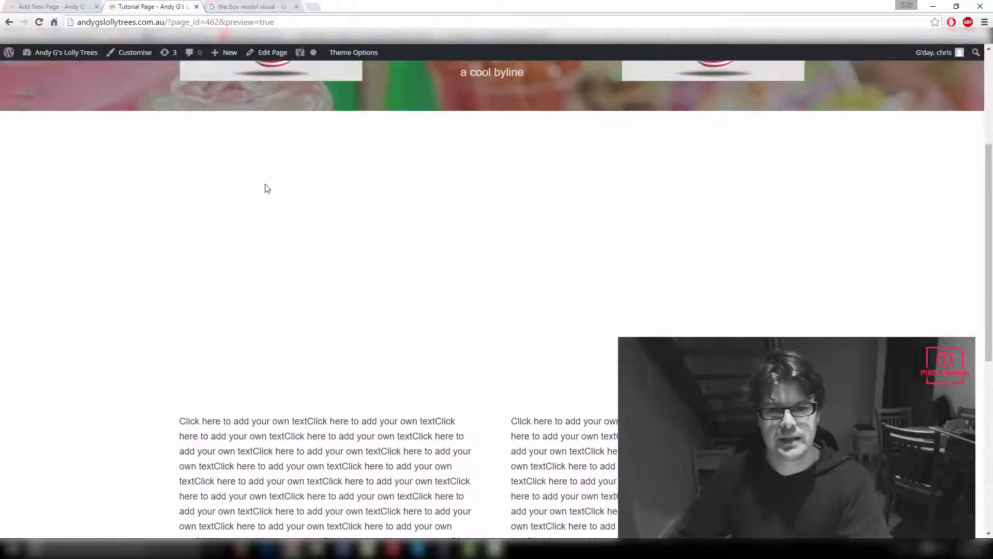
scroll(267, 189, up, 4)
scroll(323, 239, down, 3)
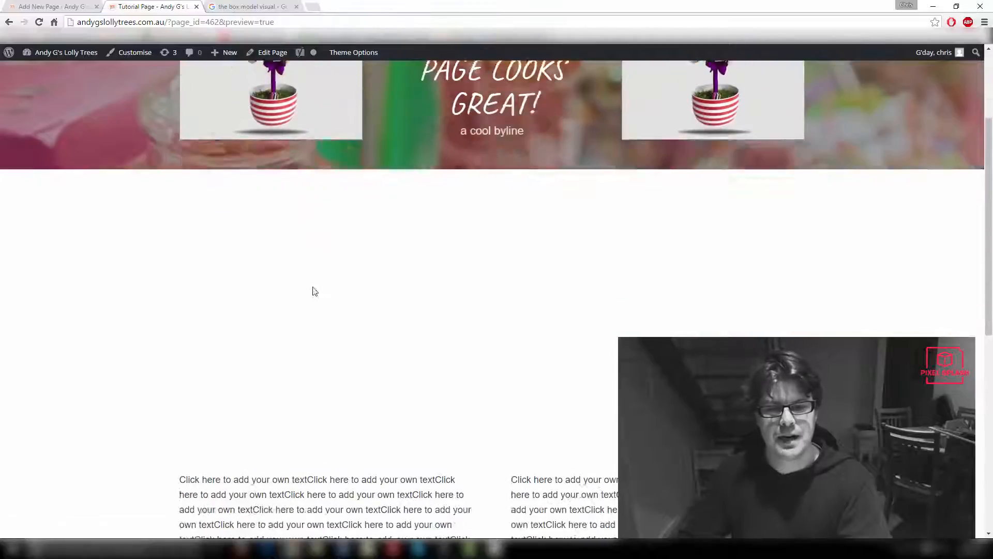
scroll(315, 291, down, 2)
scroll(468, 346, up, 2)
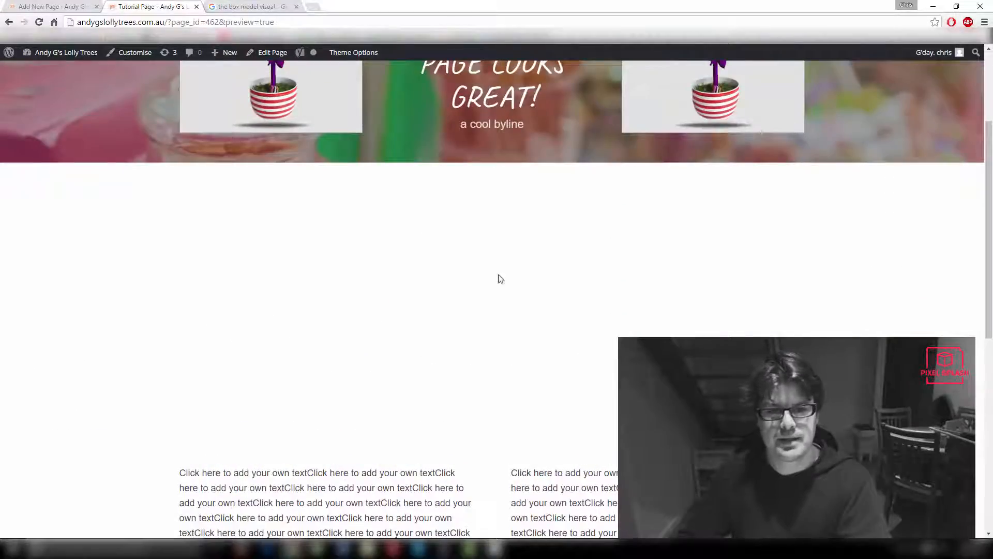
scroll(522, 309, up, 2)
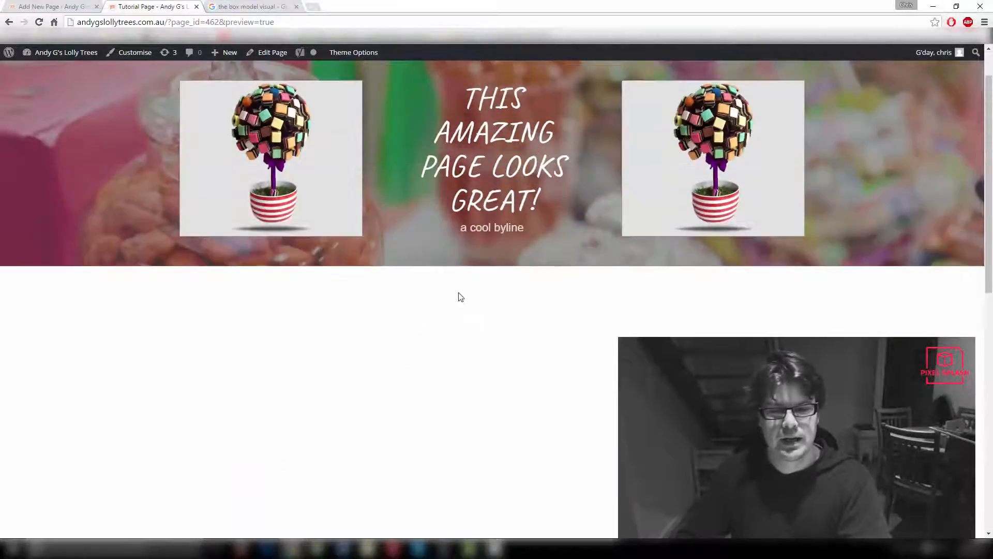
scroll(461, 297, down, 2)
click(54, 6)
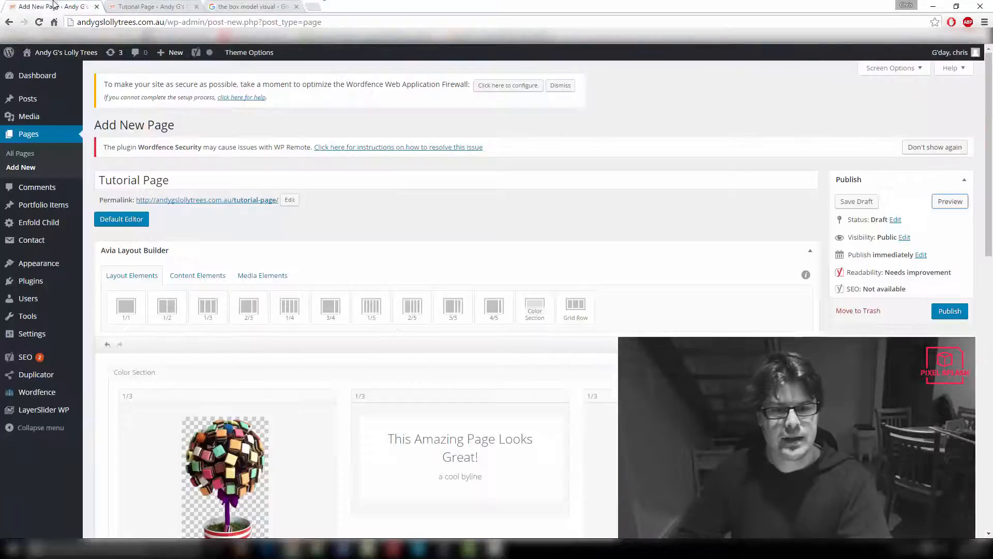
Replace the empty 1/1 column below the two text columns with a 3/4 column.
scroll(393, 331, down, 2)
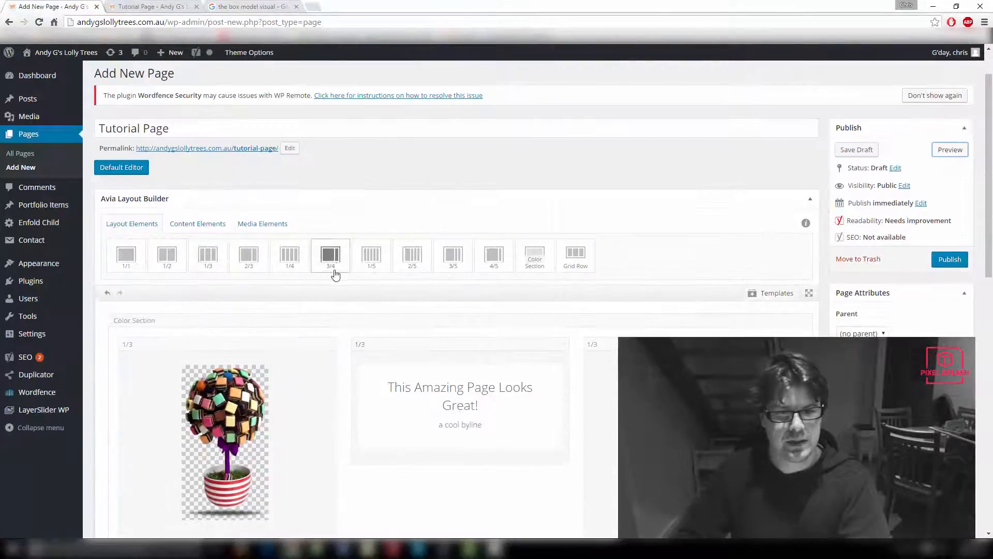
scroll(386, 412, down, 6)
drag(421, 536, 310, 476)
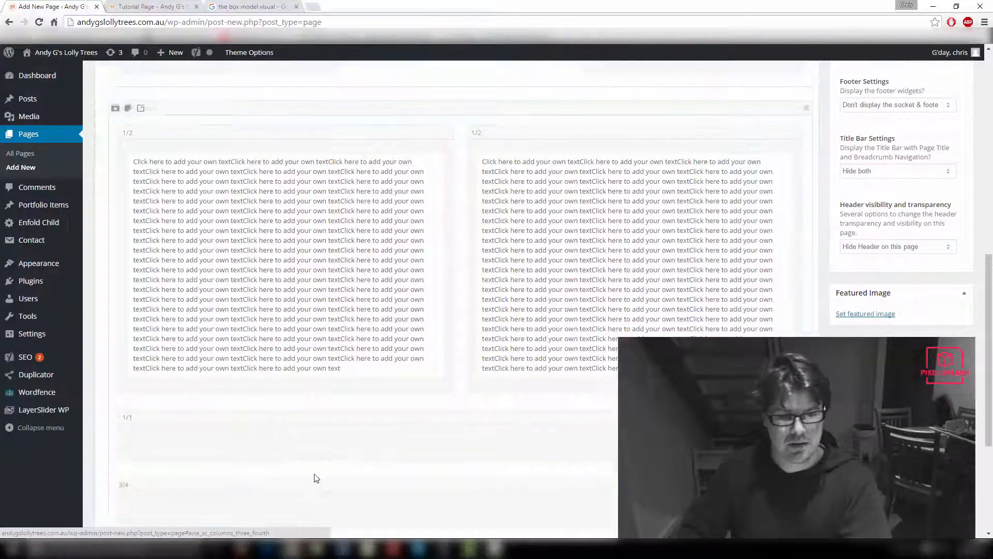
Disable the custom top and bottom margin in the first 1/2 column's row settings and save.
scroll(458, 381, up, 2)
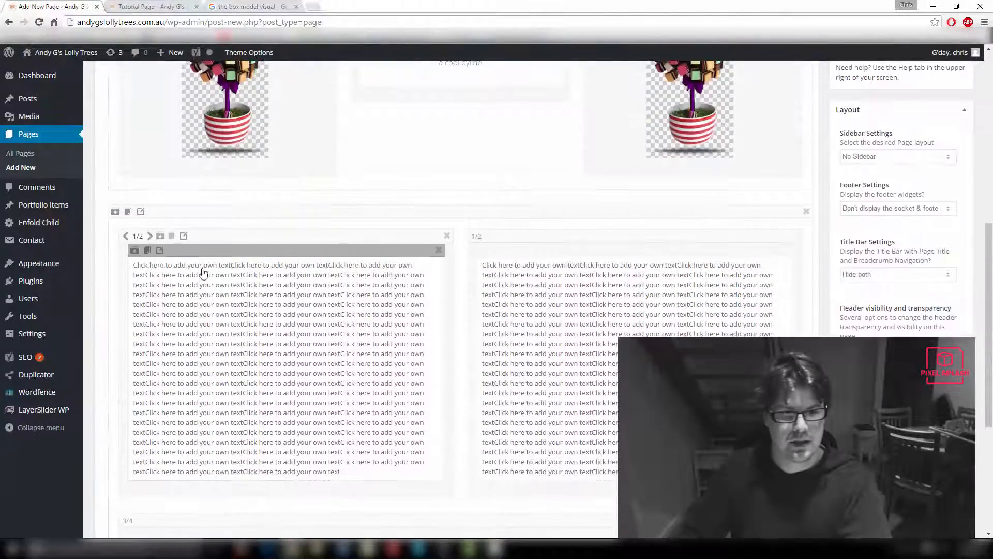
click(175, 233)
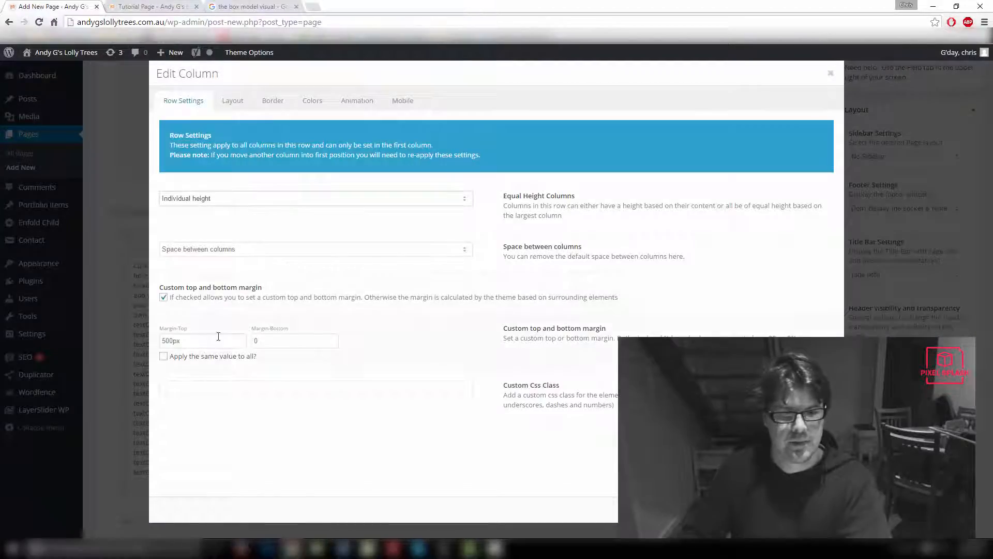
drag(174, 340, 161, 340)
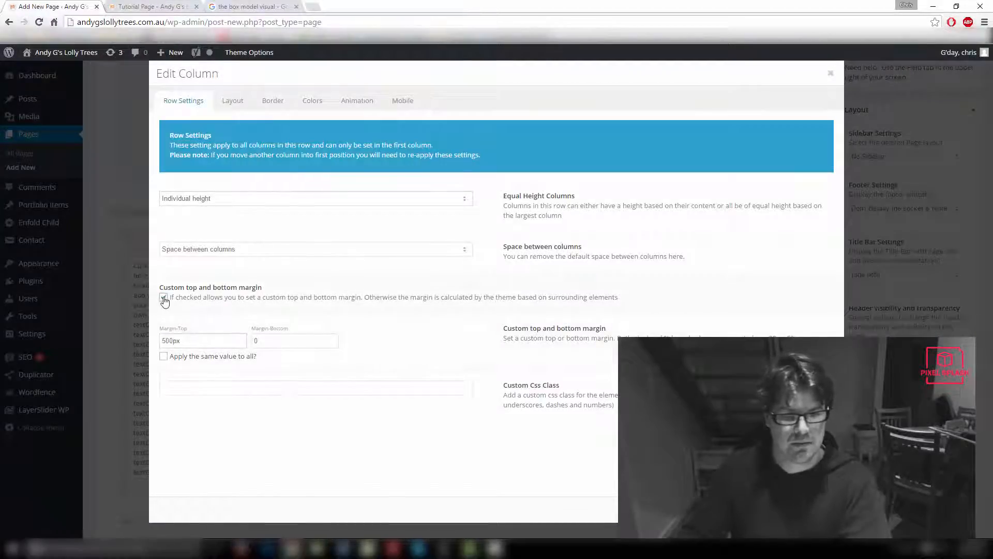
click(163, 298)
click(820, 510)
Add a 1/4 column beside the 3/4 column below the text columns.
scroll(564, 357, down, 5)
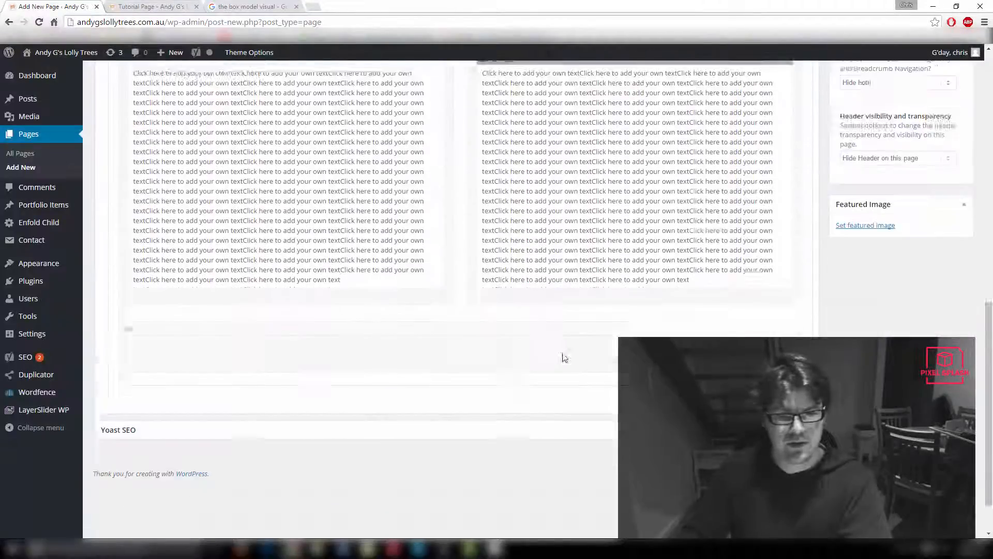
scroll(191, 311, up, 10)
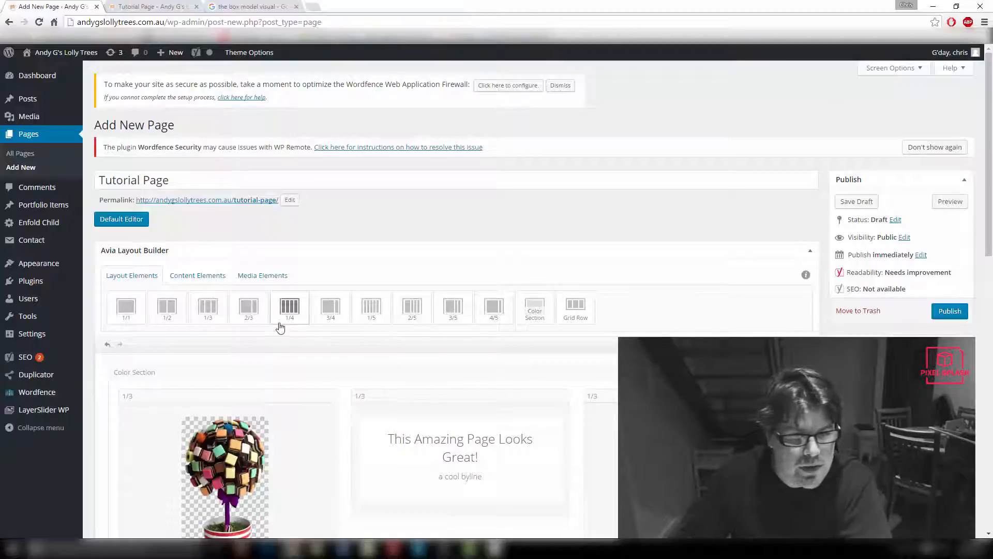
drag(289, 309, 401, 433)
scroll(401, 433, down, 2)
scroll(401, 433, down, 10)
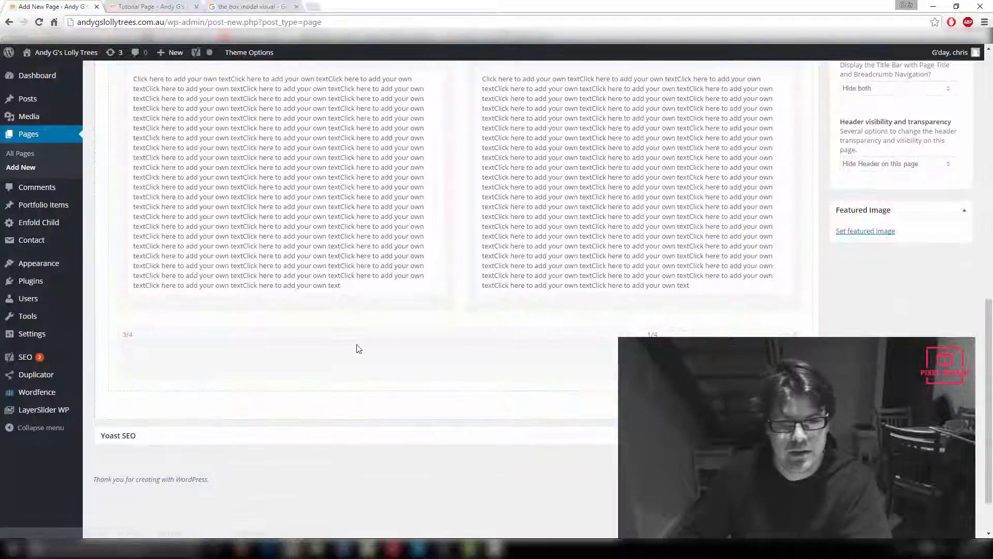
Insert the cake-pops-693646_1920 image from the media library as the 3/4 column's custom background image.
click(184, 336)
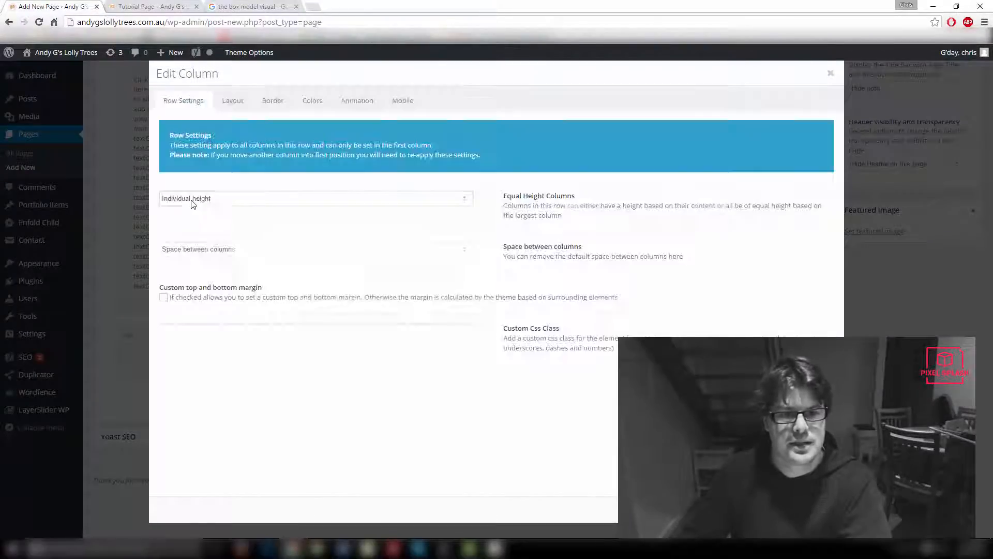
click(241, 102)
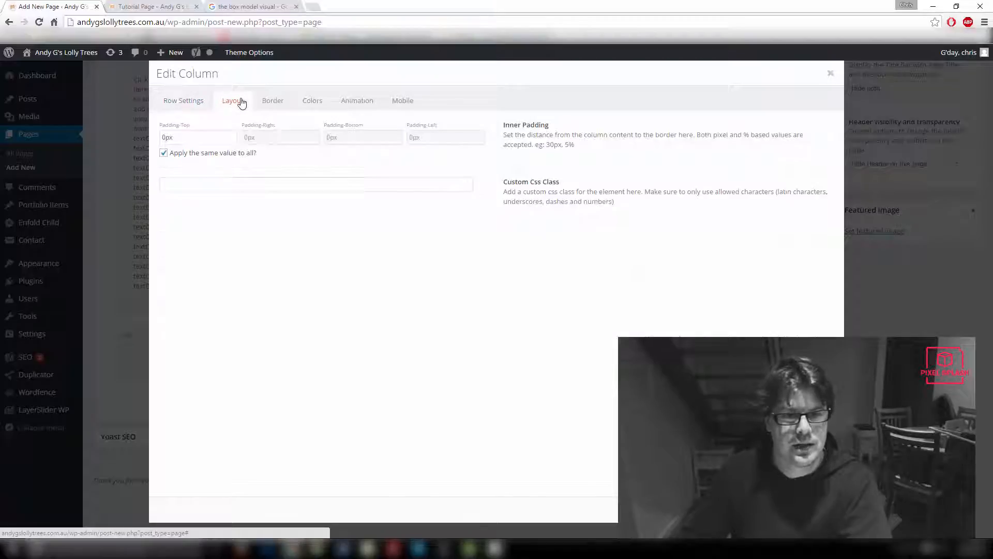
click(273, 105)
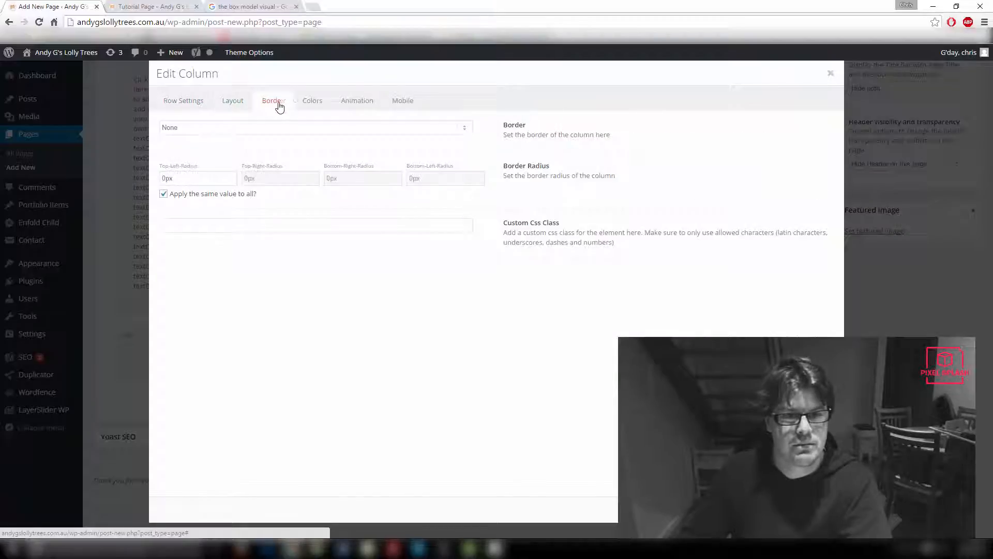
click(306, 105)
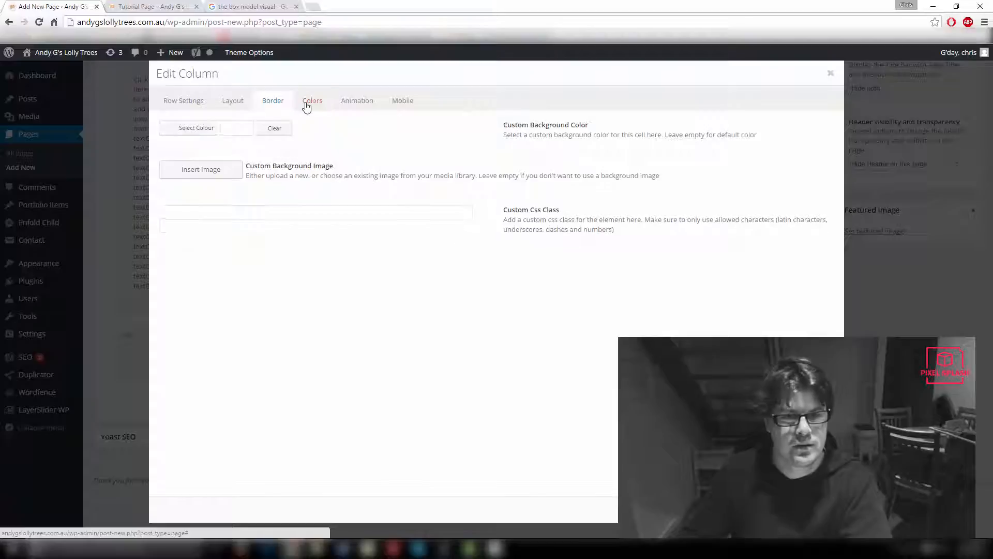
click(205, 170)
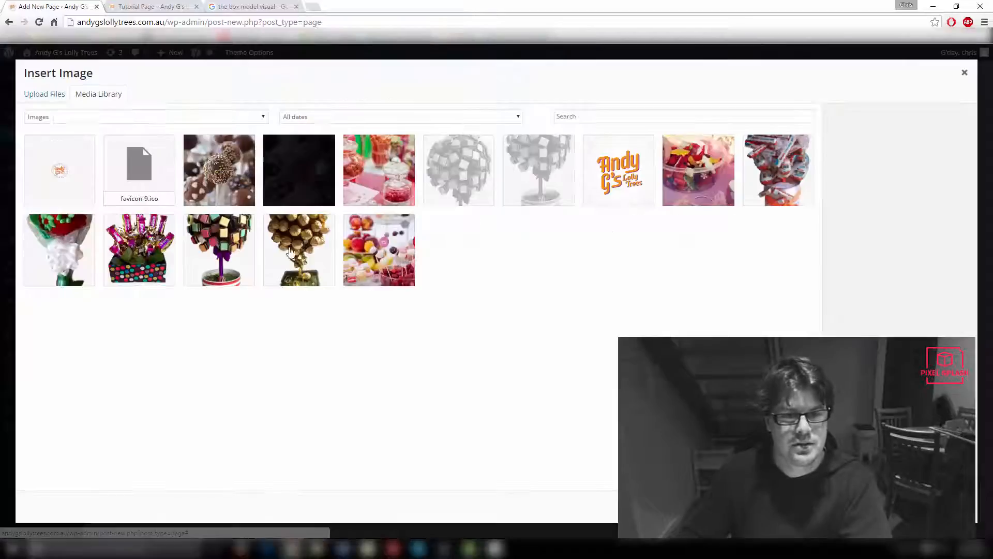
click(217, 169)
click(880, 246)
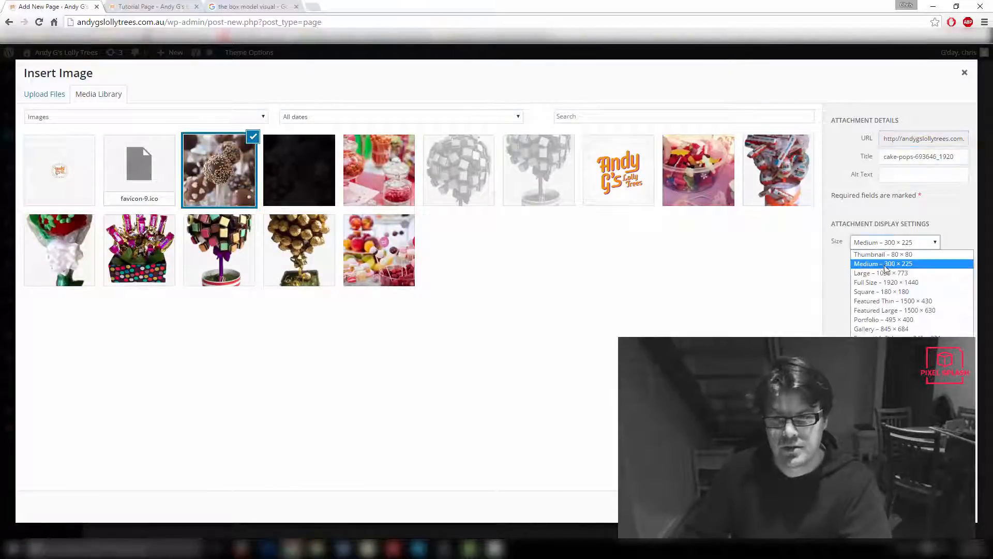
click(895, 289)
click(948, 506)
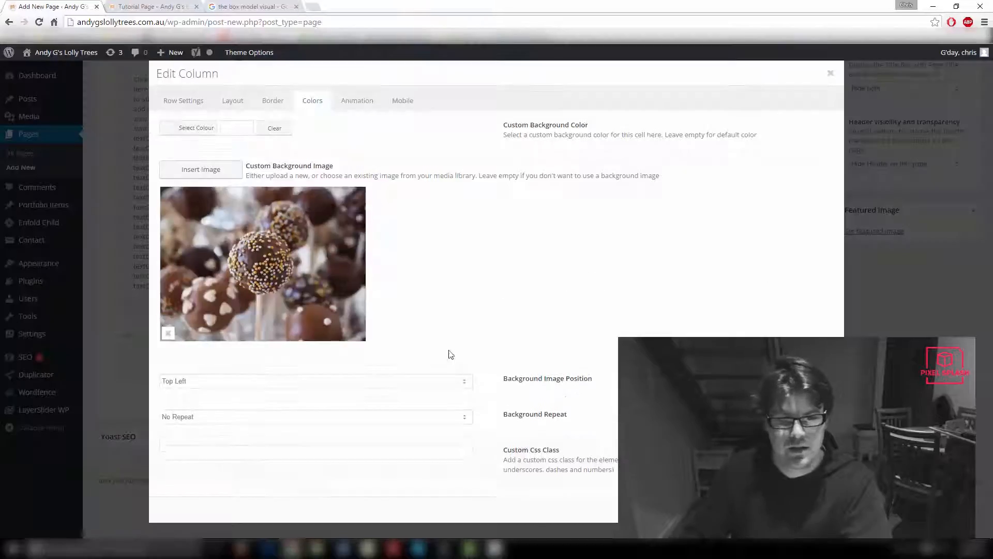
Set the background image position to Center Center and the background repeat to Stretch to fit.
click(244, 386)
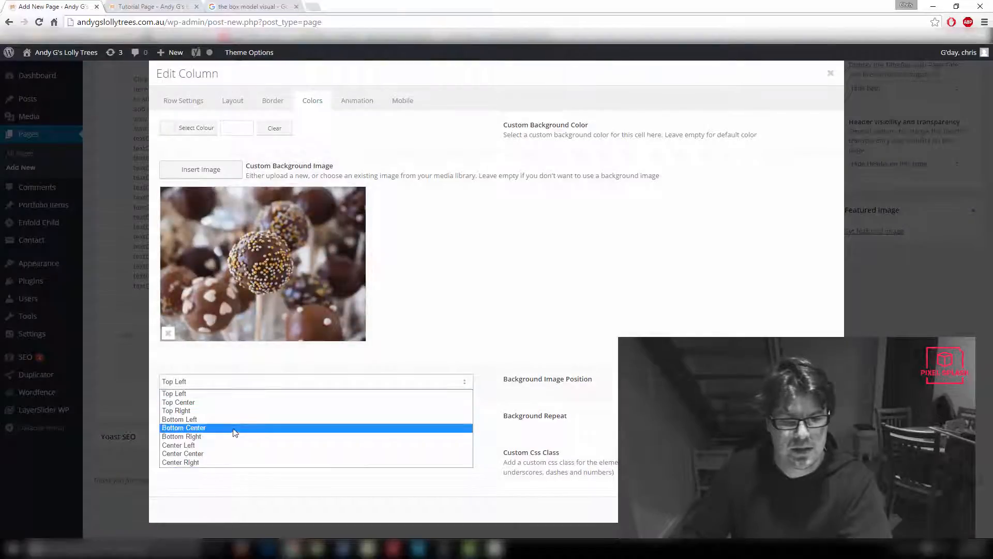
click(234, 453)
click(239, 417)
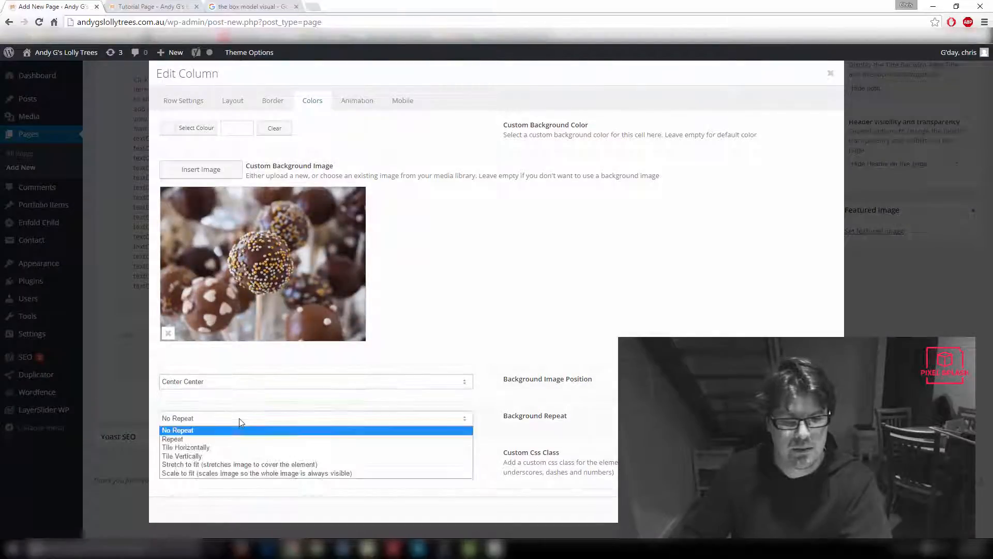
click(242, 465)
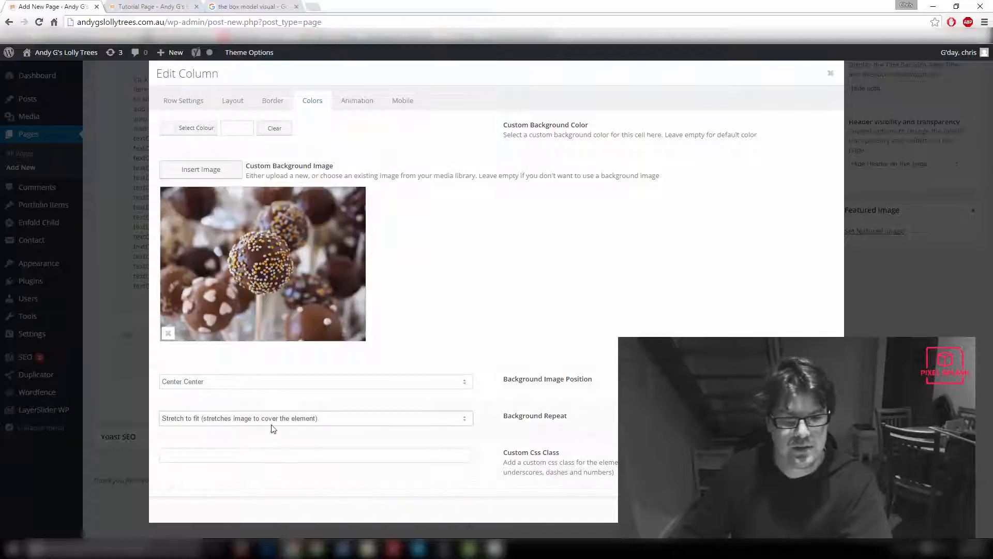
Give the 3/4 column a 2px border in dark grey.
click(286, 104)
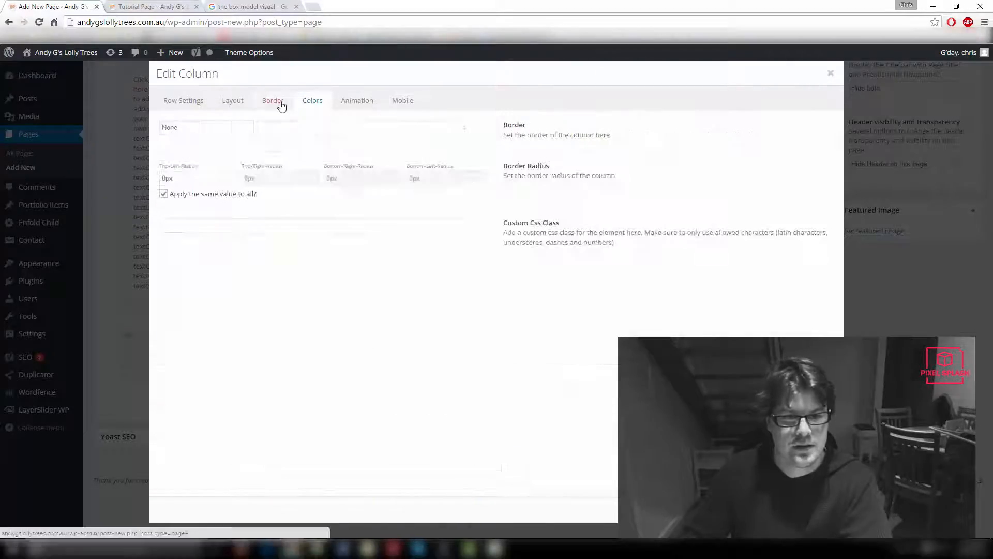
click(172, 129)
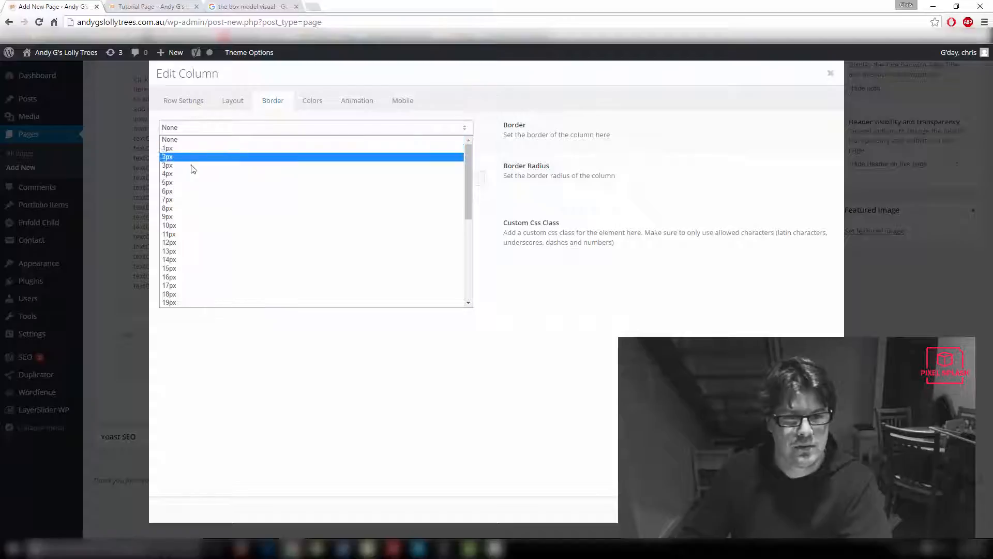
click(187, 156)
click(202, 177)
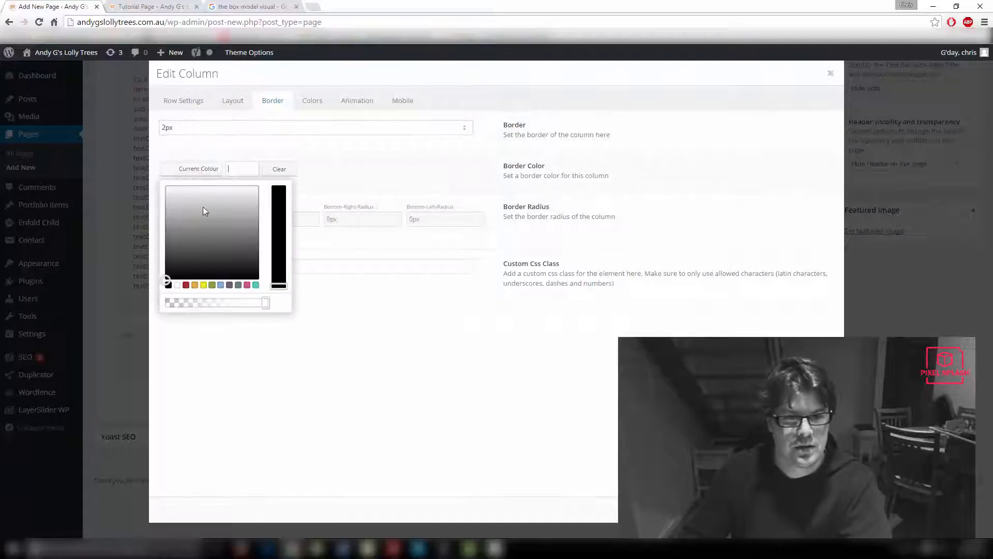
drag(203, 207, 162, 258)
click(222, 320)
Review the 3/4 column's colour, layout and row settings, and save the column settings.
mouse_move(254, 54)
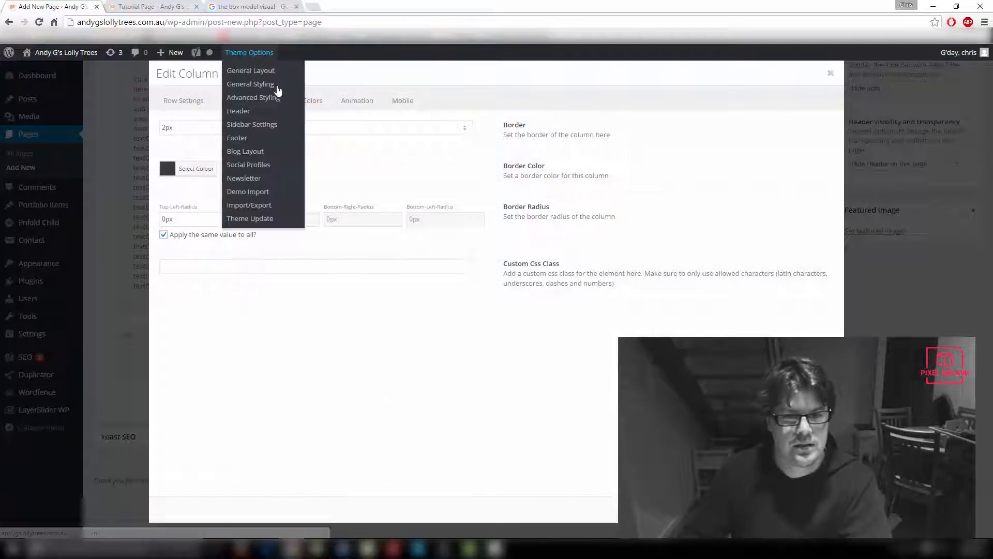
click(316, 102)
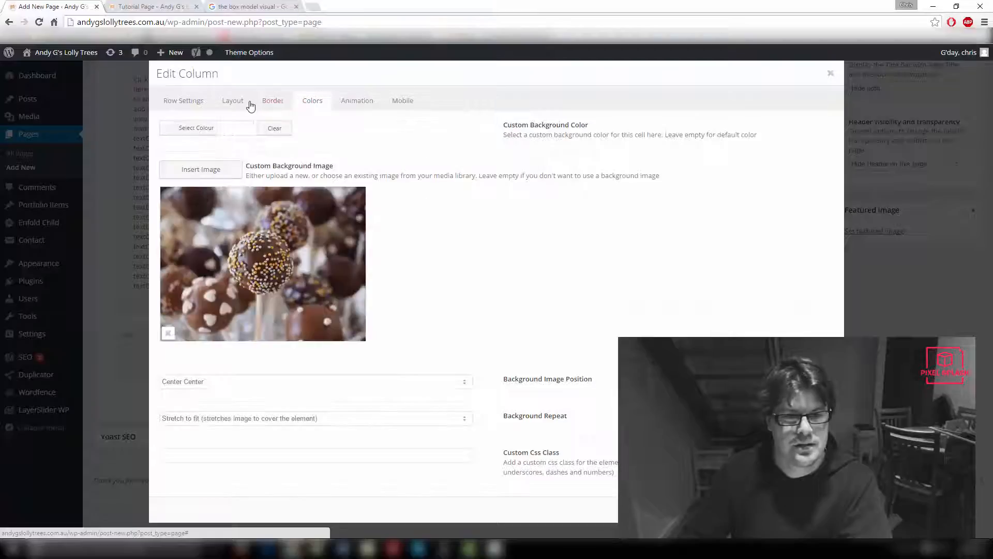
click(228, 104)
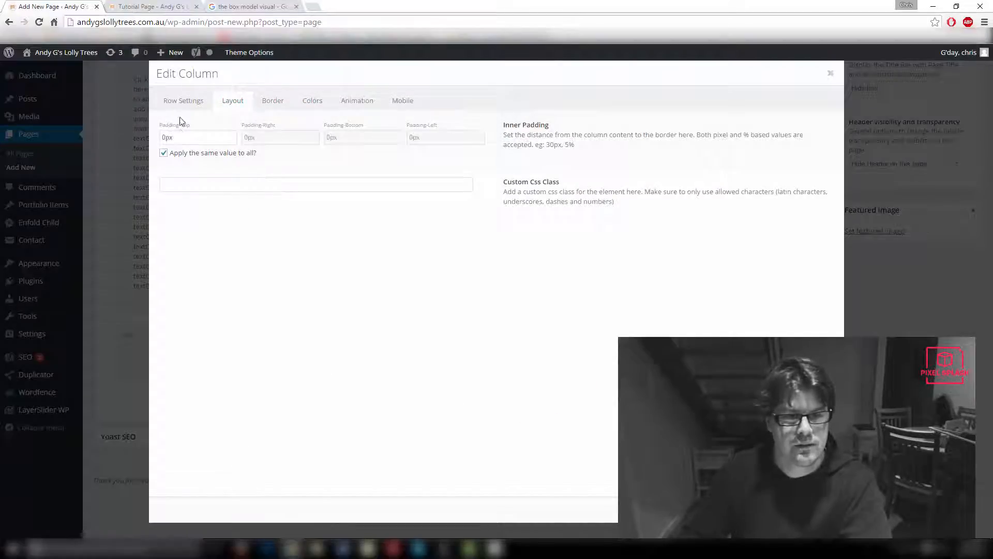
click(184, 102)
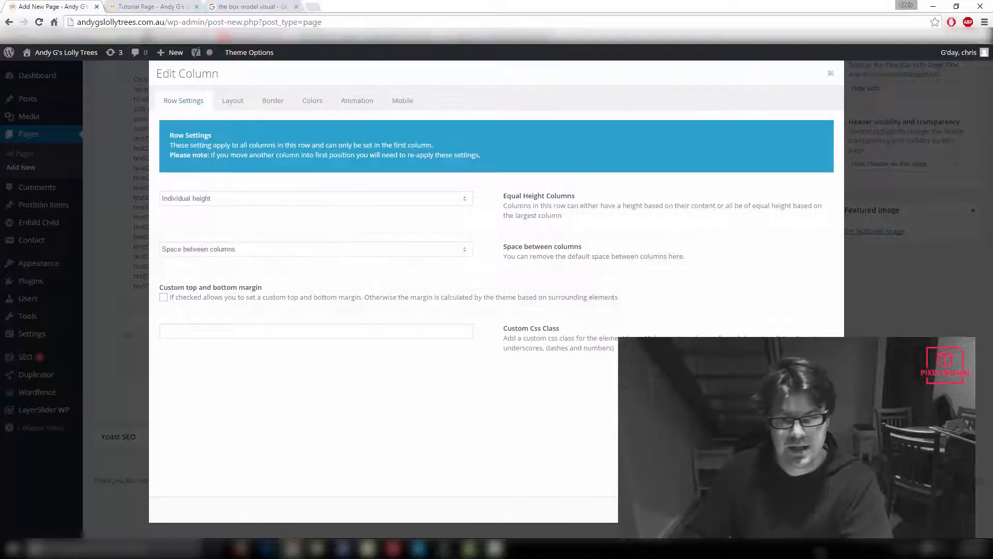
key(Escape)
Duplicate the text block in the first 1/2 column and move the copy into the 3/4 column.
scroll(145, 287, up, 4)
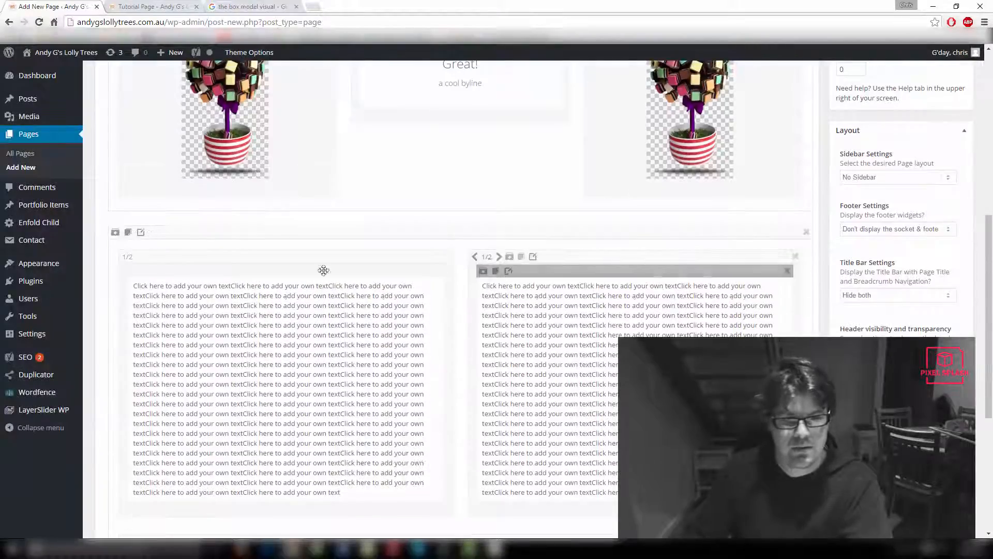
click(147, 270)
scroll(248, 248, down, 5)
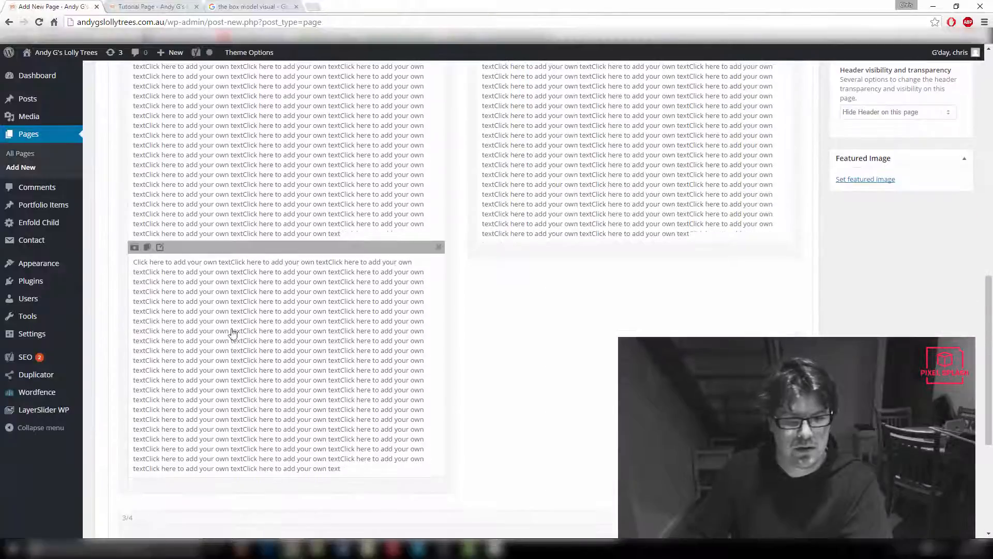
drag(248, 245, 244, 366)
scroll(322, 395, up, 5)
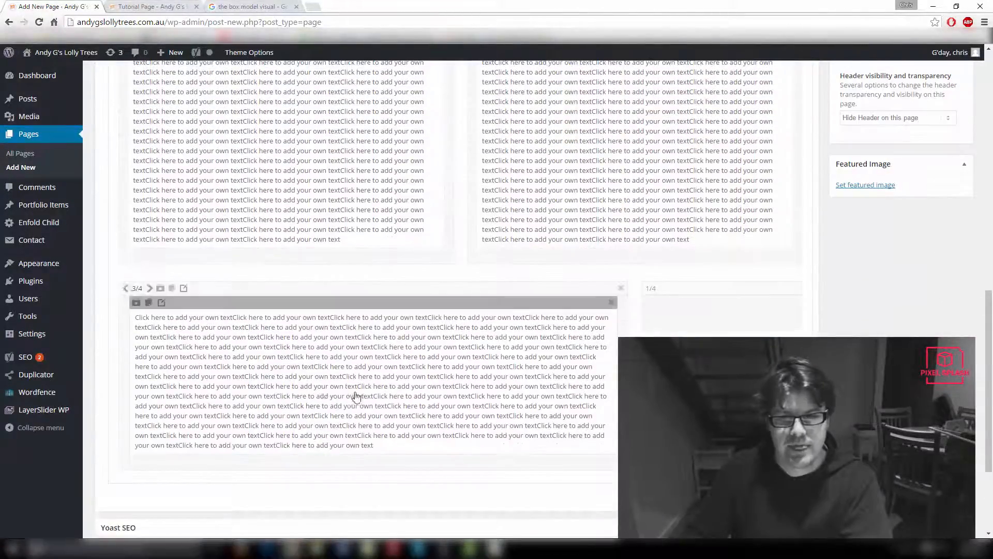
Preview the page and examine how the text sits against the 3/4 column's border and background image.
scroll(812, 265, up, 10)
click(950, 201)
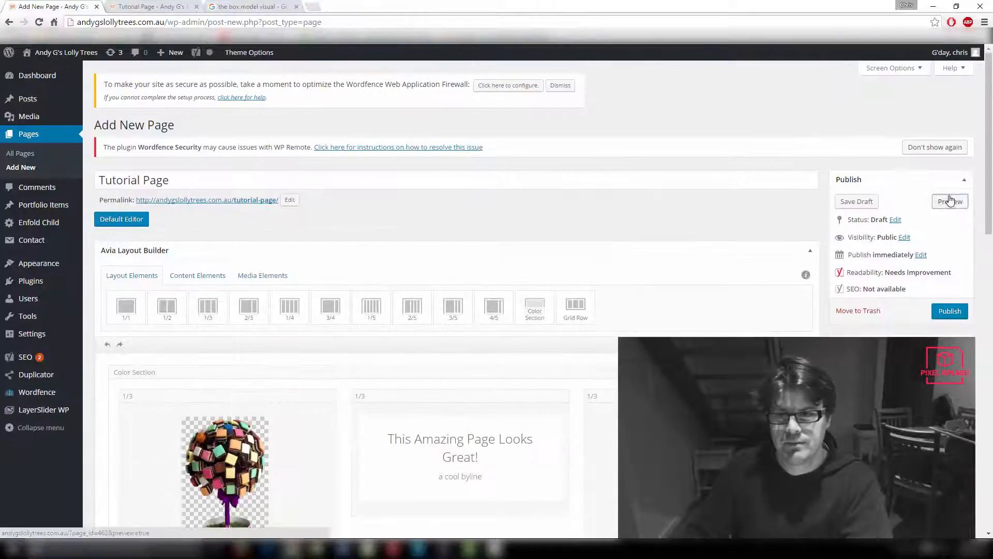
click(150, 7)
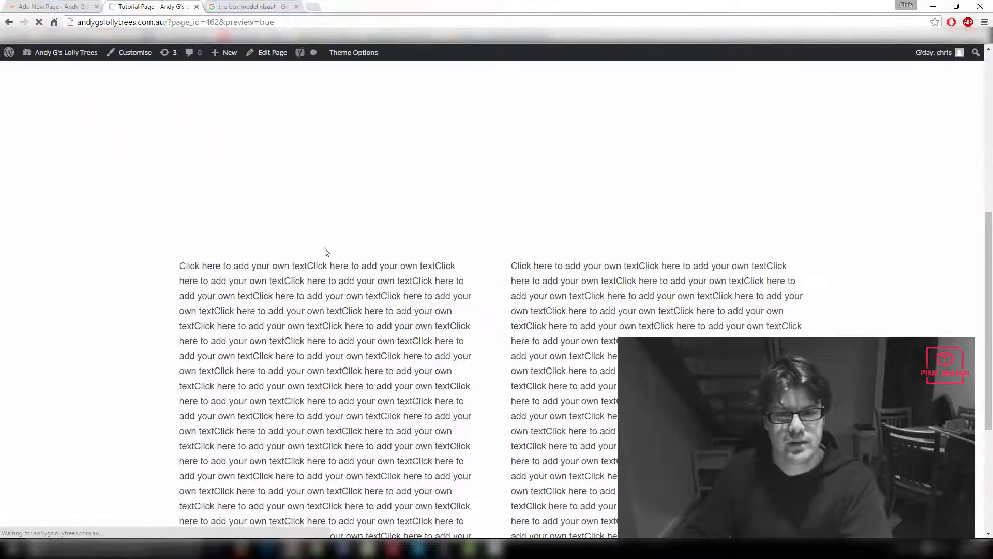
scroll(696, 231, up, 2)
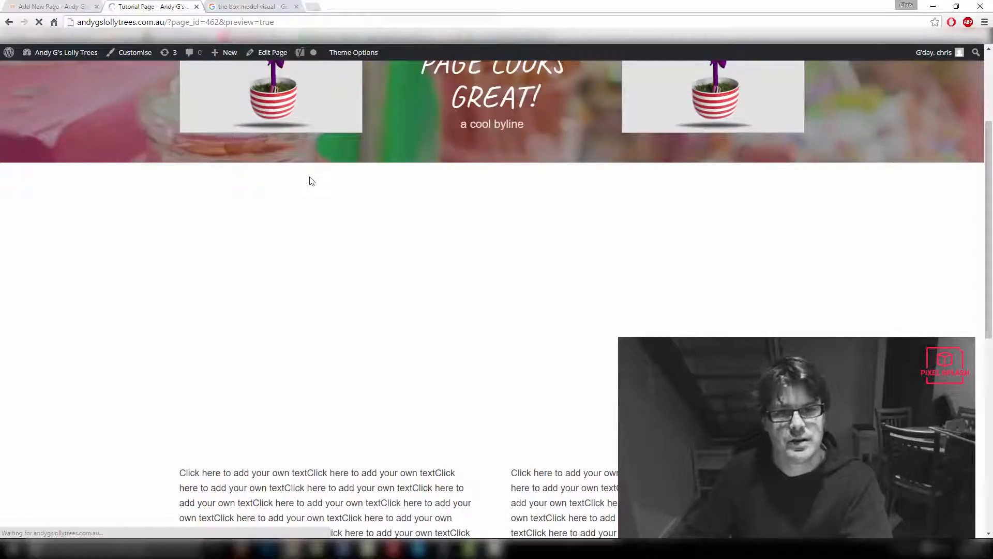
scroll(372, 206, down, 10)
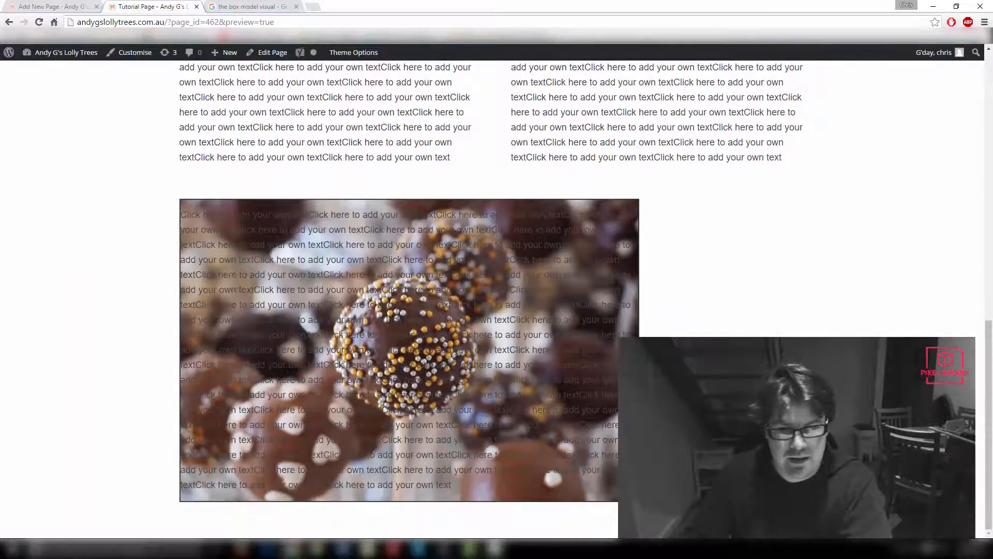
drag(496, 486, 481, 452)
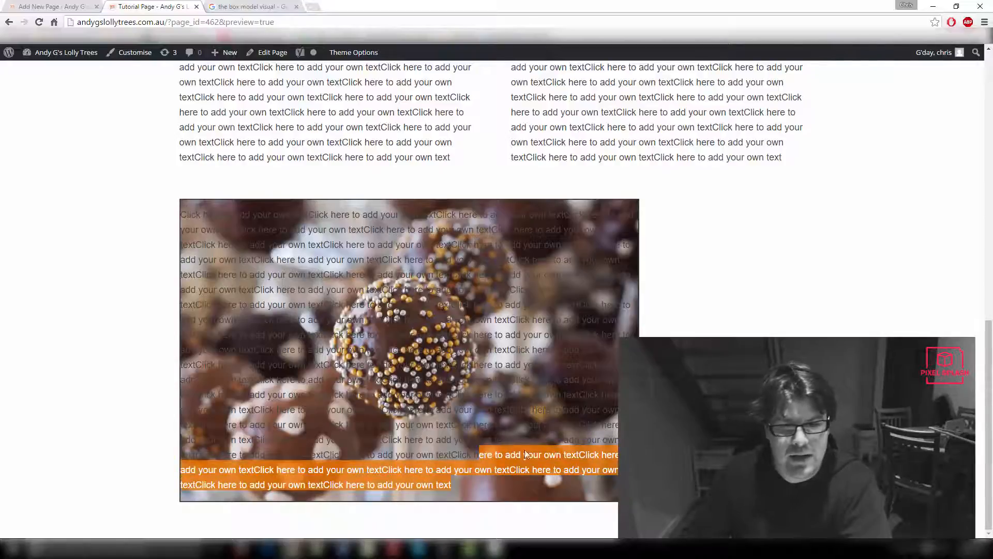
click(486, 474)
drag(453, 486, 177, 216)
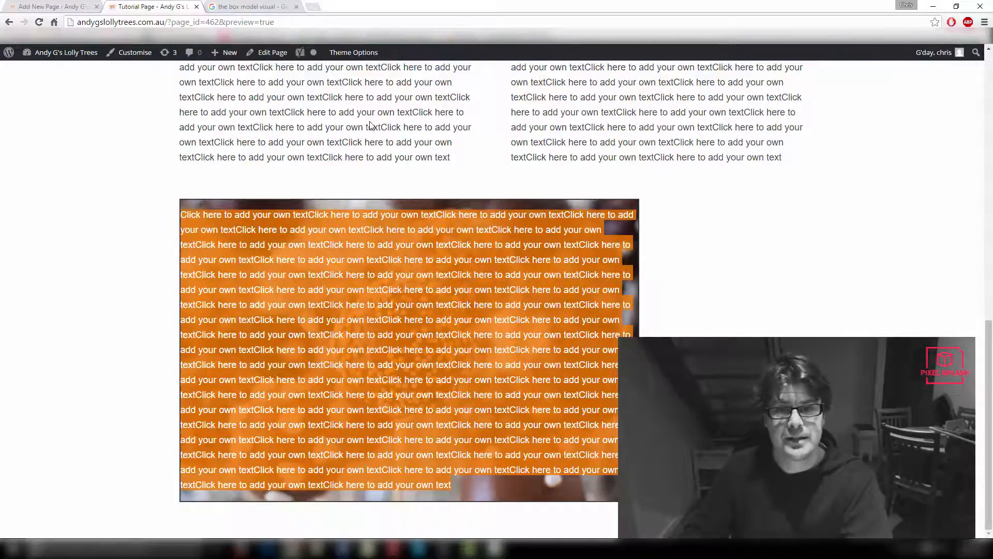
Set the 3/4 column's inner padding to 100px on all sides, checking the box model diagram, and save the column.
click(68, 4)
scroll(275, 333, down, 10)
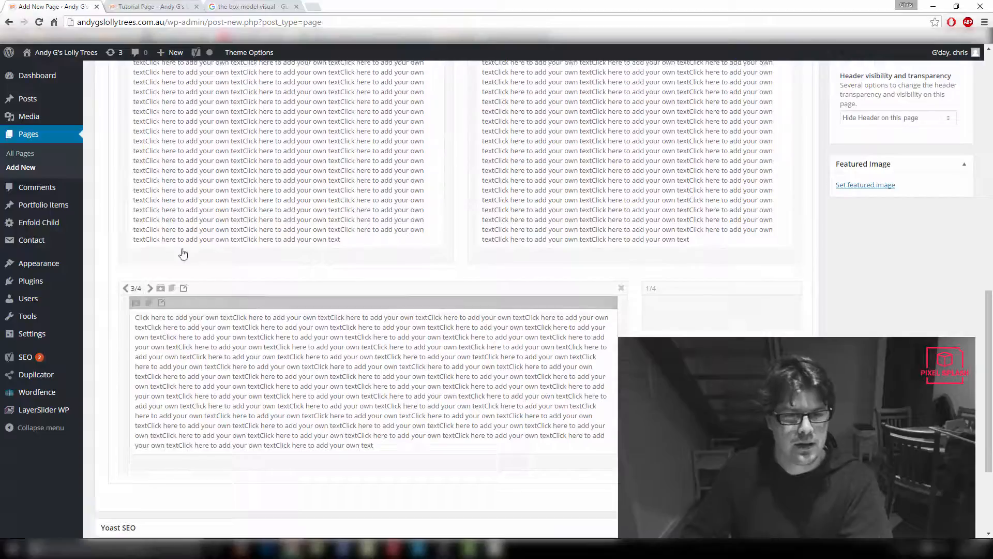
click(185, 288)
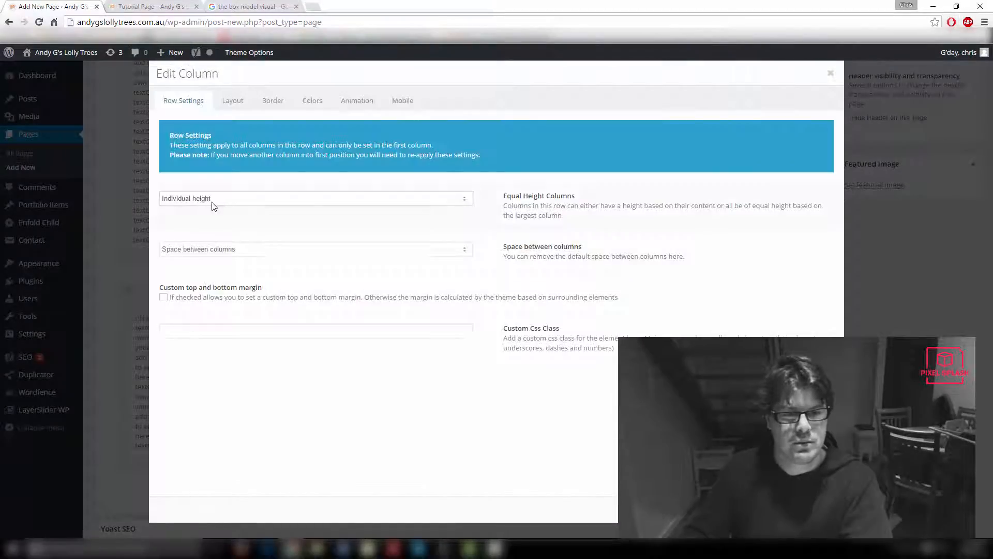
click(231, 105)
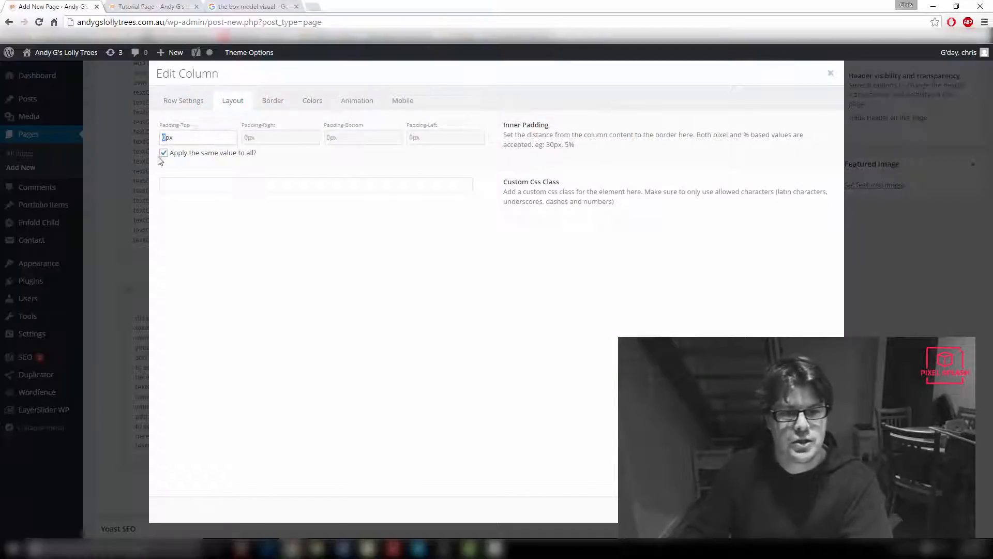
click(239, 8)
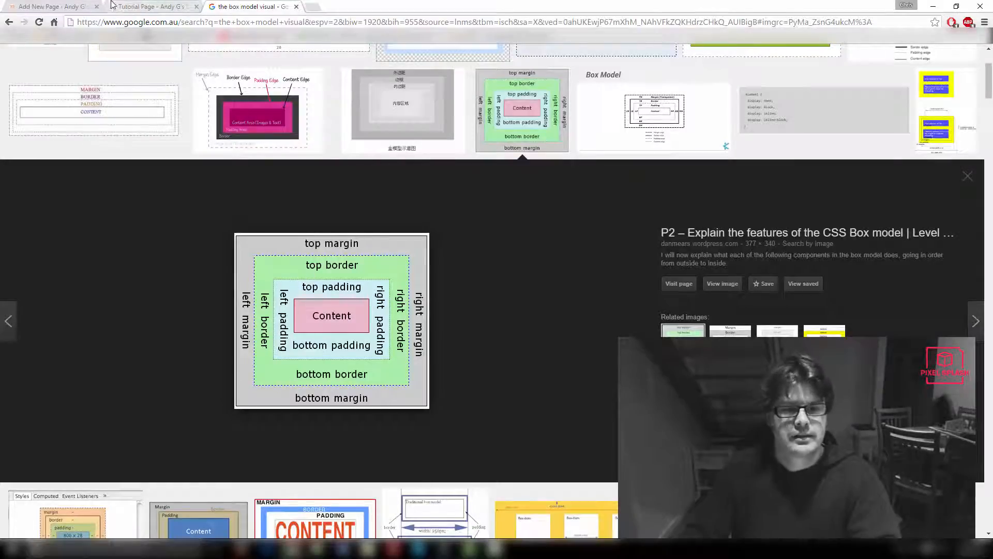
click(72, 6)
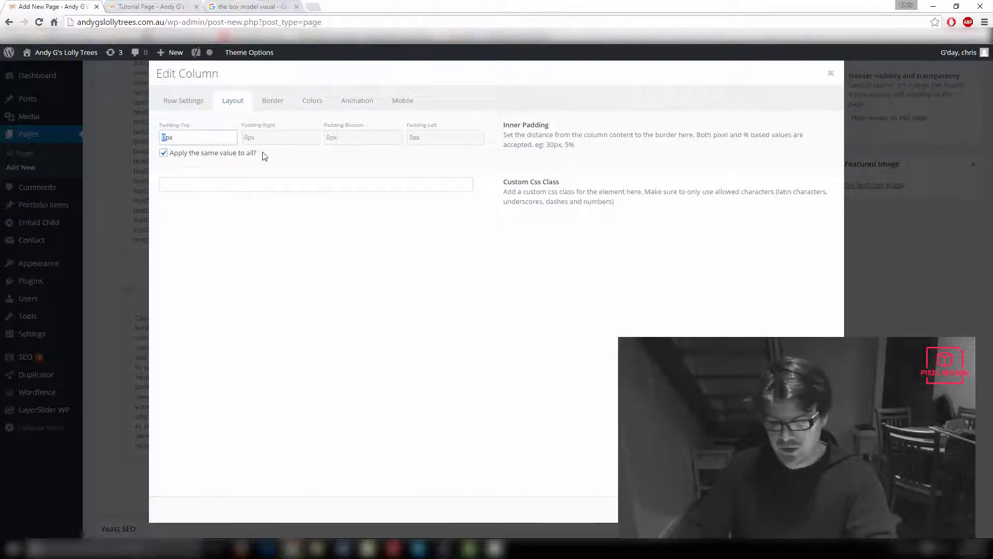
text(50)
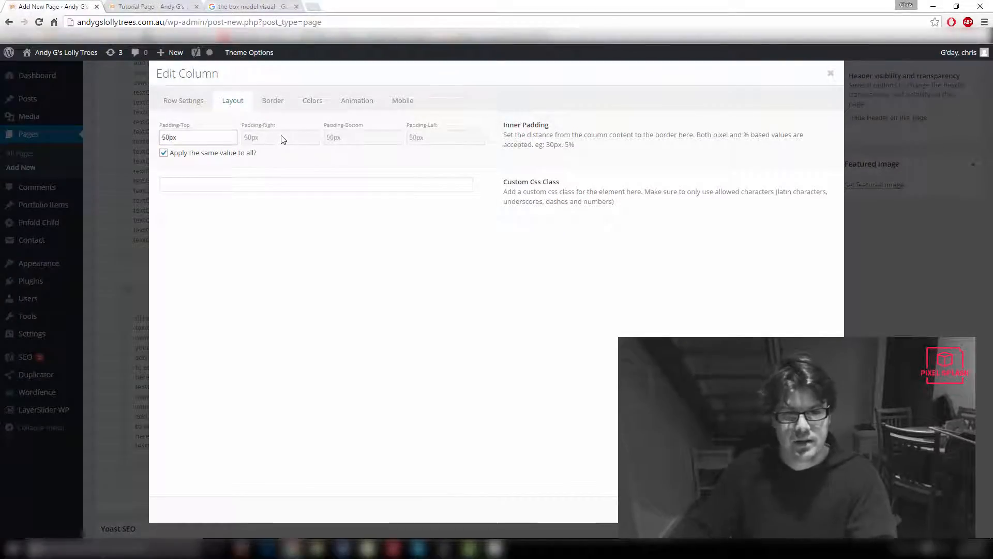
key(BackSpace)
key(BackSpace)
text(100)
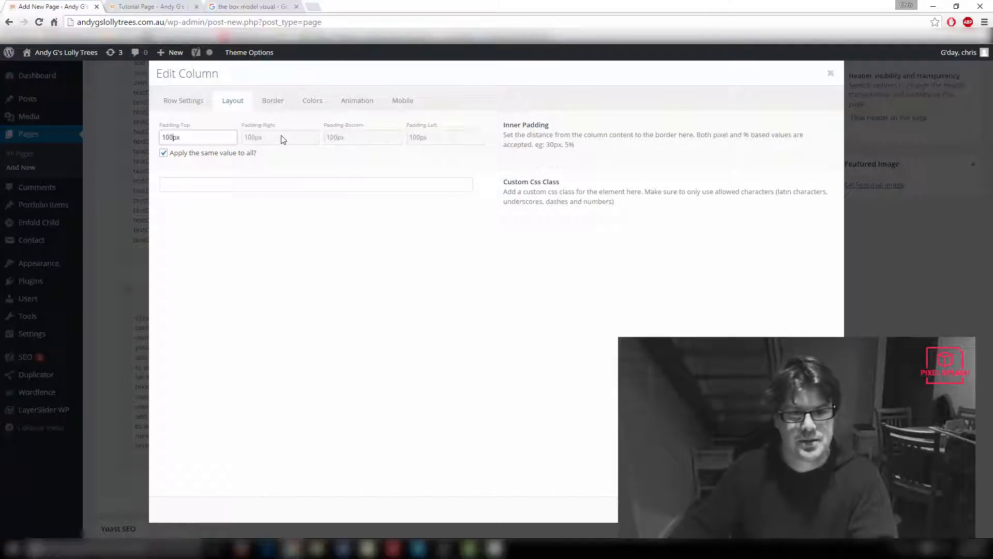
click(818, 510)
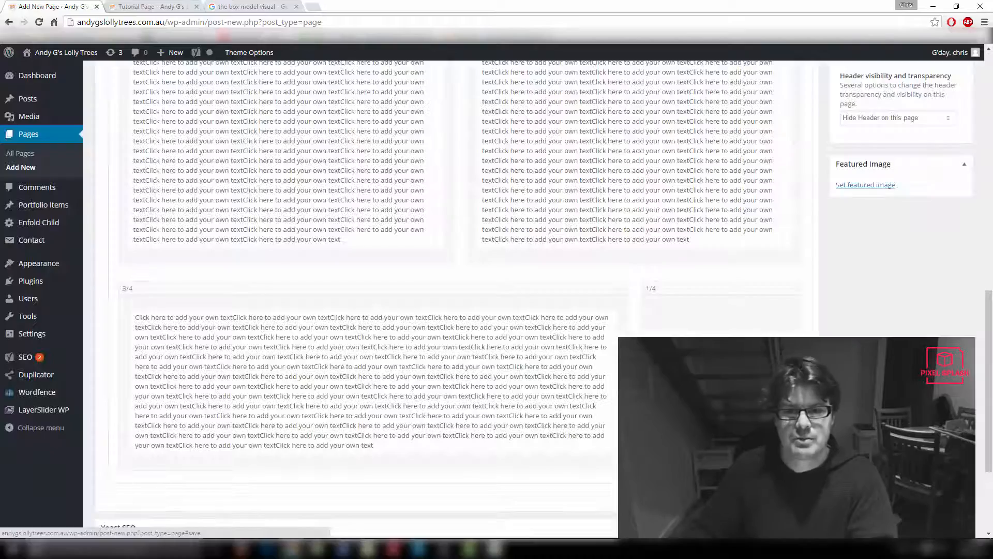
Preview the page again and examine the padding between the text and the 3/4 column's border.
scroll(900, 181, up, 10)
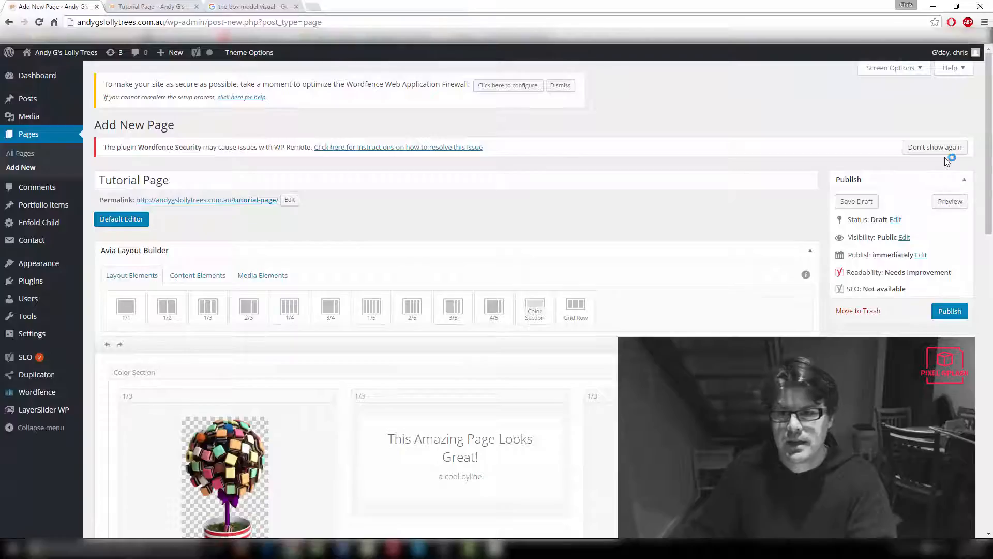
click(951, 201)
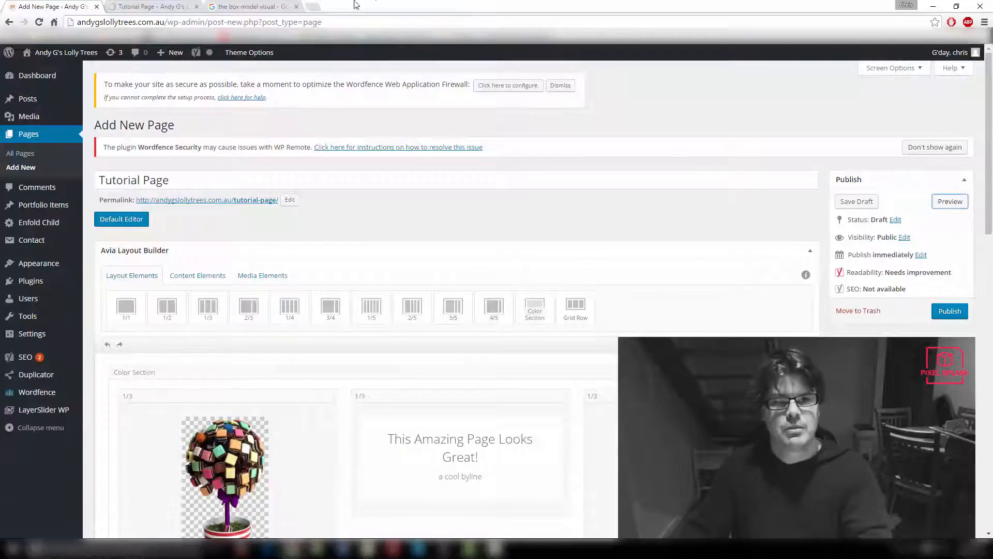
click(159, 5)
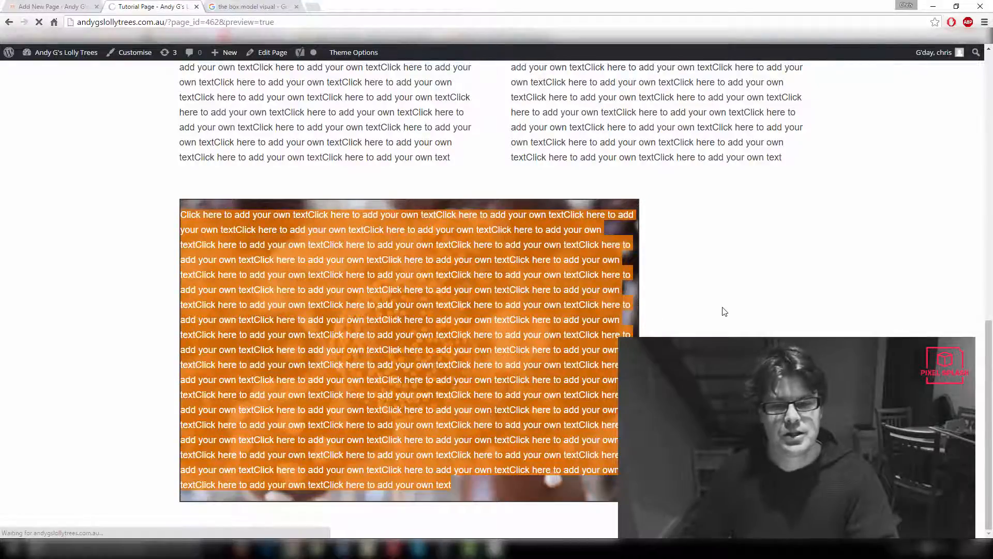
click(724, 312)
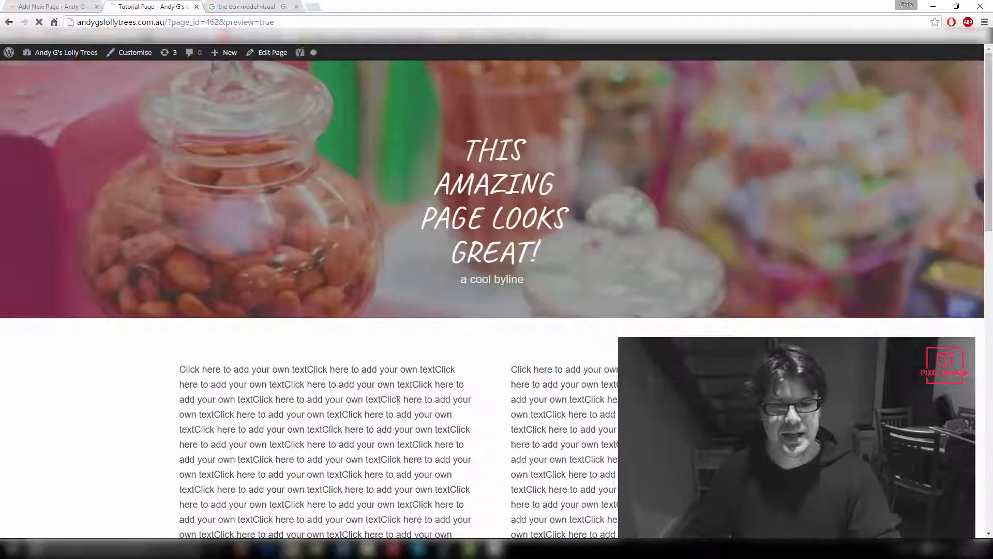
scroll(397, 400, down, 10)
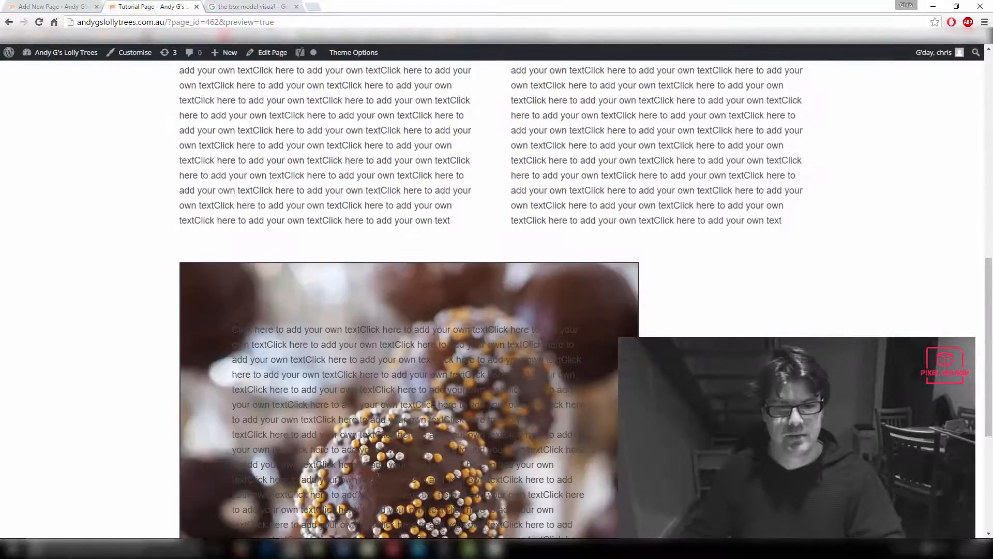
scroll(264, 175, down, 4)
drag(226, 126, 512, 489)
click(511, 452)
scroll(518, 452, down, 1)
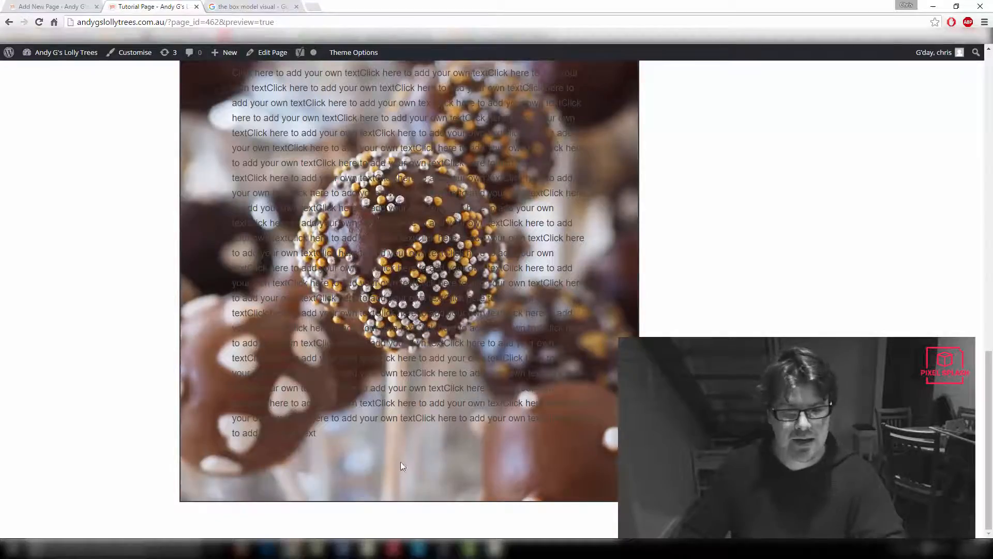
scroll(523, 308, up, 5)
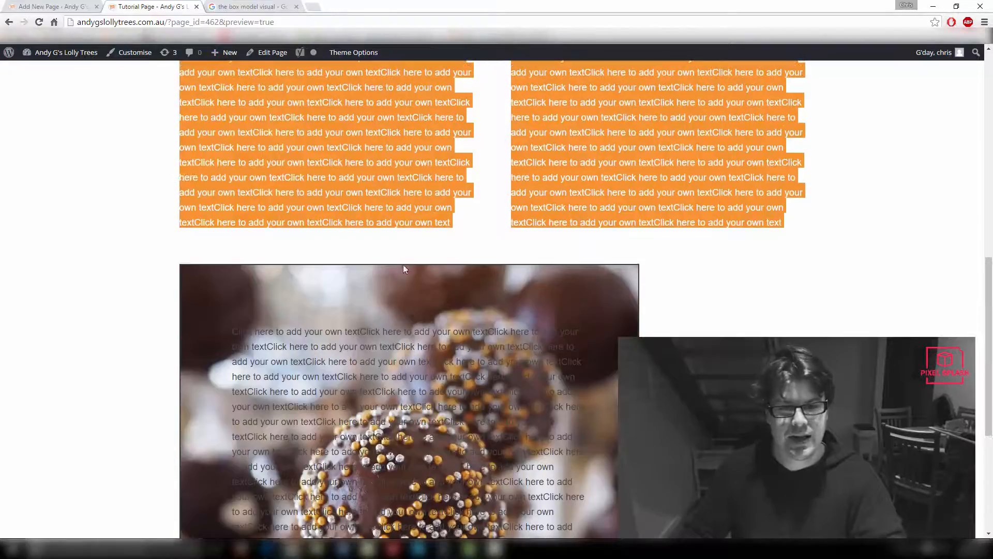
scroll(422, 302, down, 3)
click(673, 321)
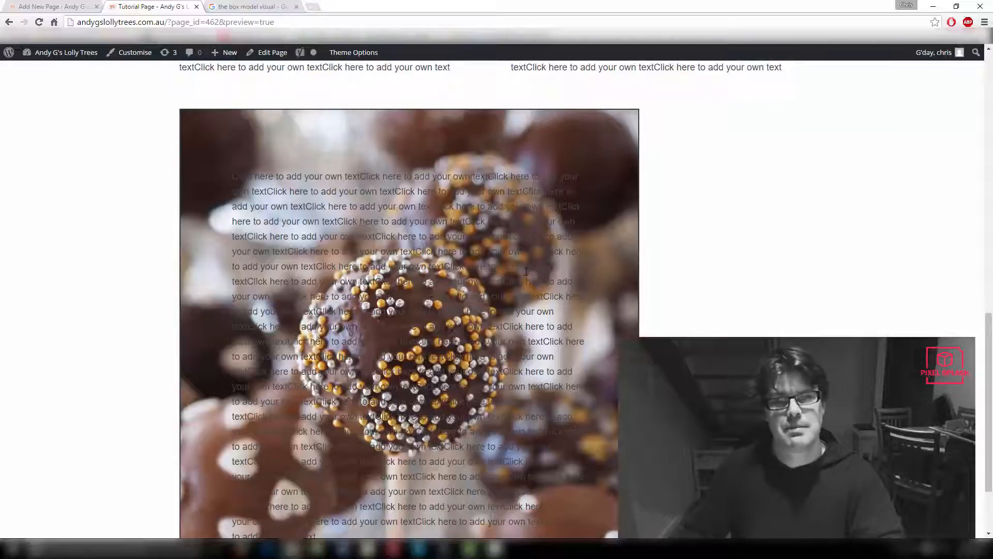
Reset the 3/4 column's inner padding to 0px on all sides and stop applying the same value to every side.
click(52, 6)
scroll(295, 342, down, 4)
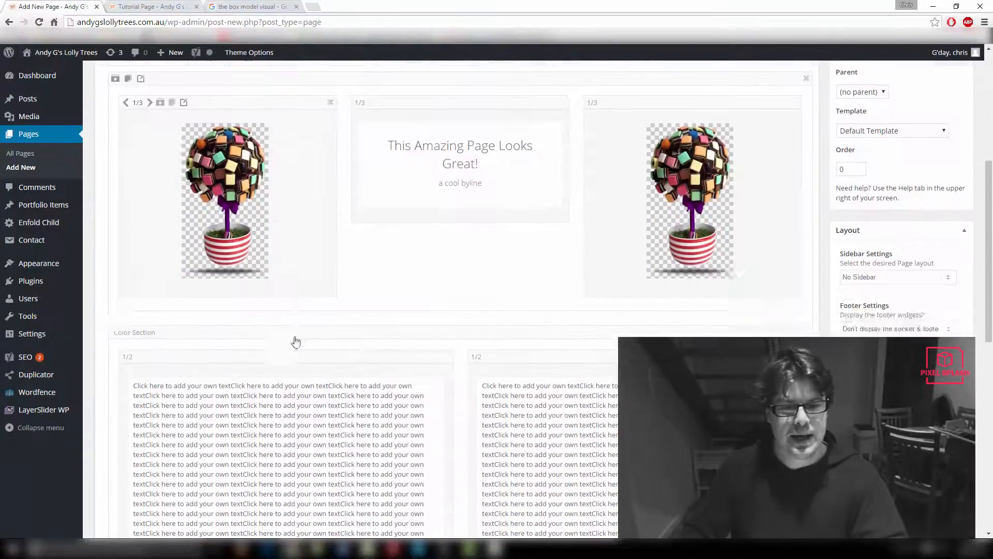
scroll(296, 342, down, 8)
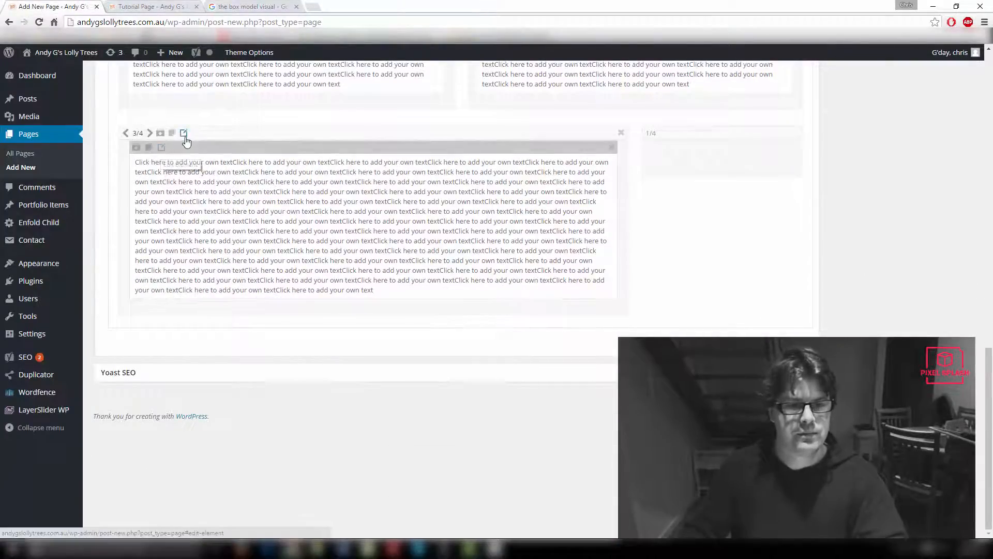
click(185, 134)
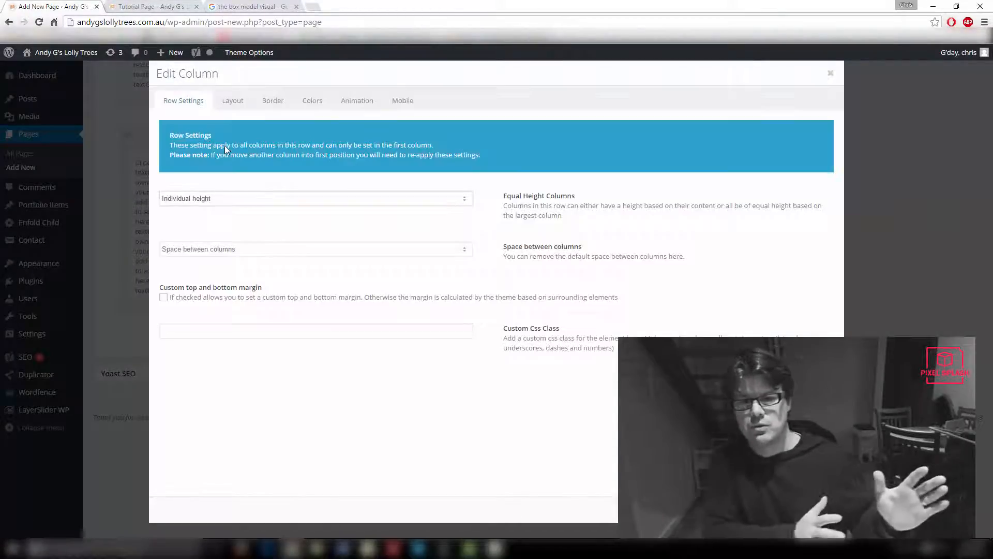
click(232, 101)
click(165, 154)
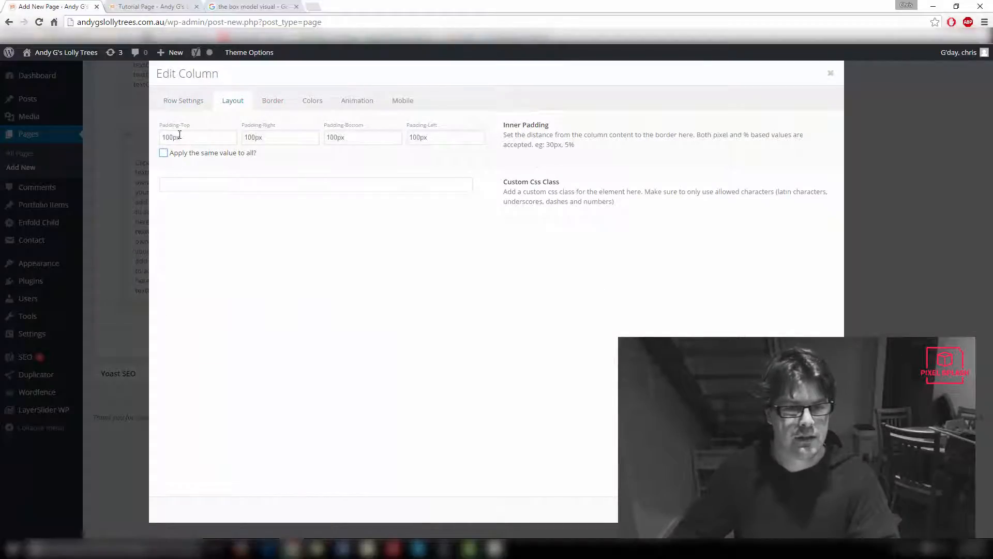
drag(172, 137, 162, 138)
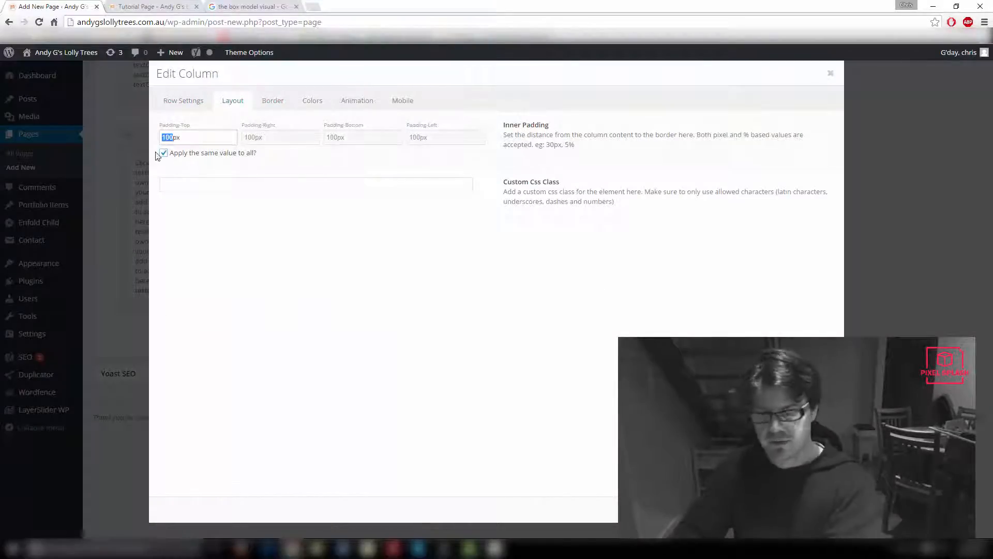
text(0)
click(164, 153)
click(163, 153)
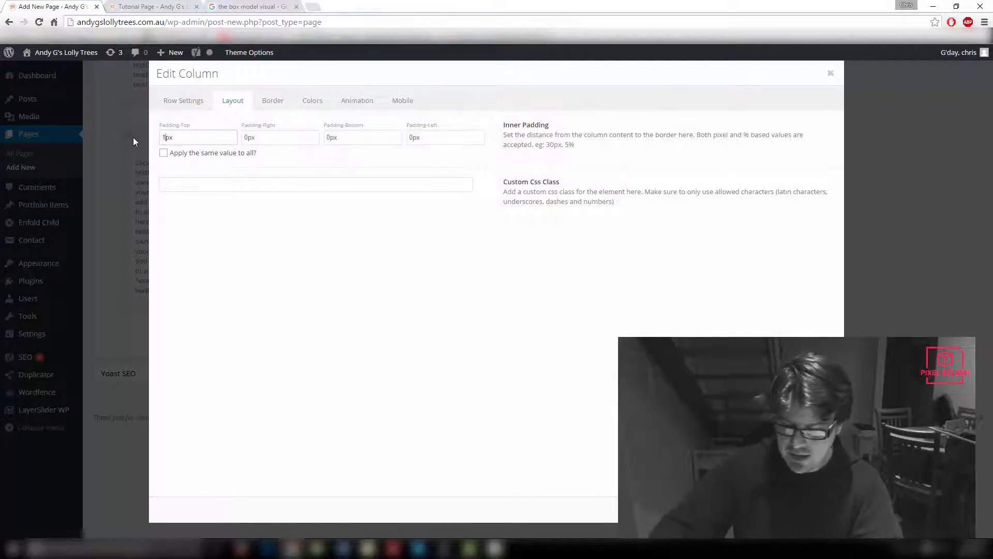
Set the 3/4 column's inner padding to 100px at the top and 100px on the left, and save the column.
text(100)
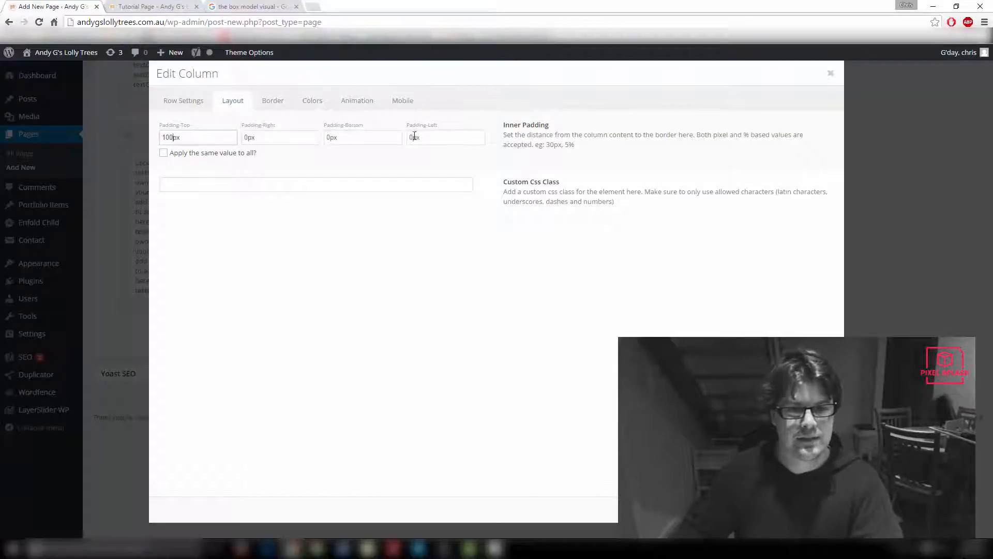
text(100)
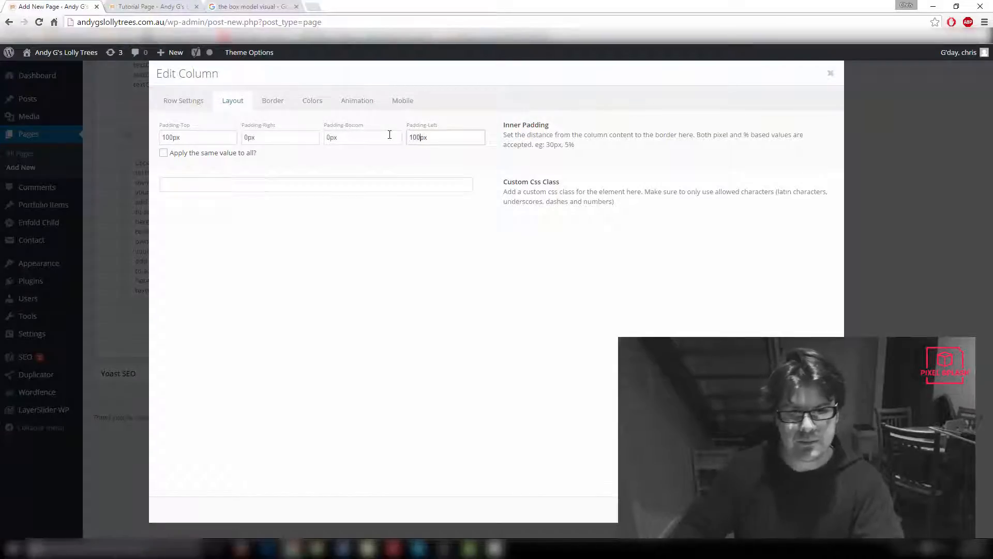
click(817, 509)
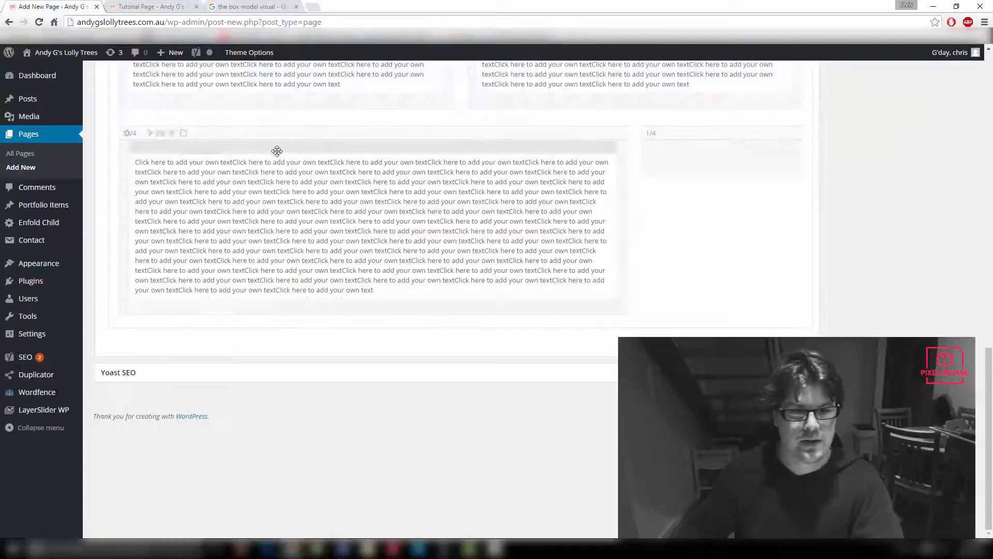
Remove the custom background image from the 3/4 column.
scroll(233, 171, up, 2)
click(183, 237)
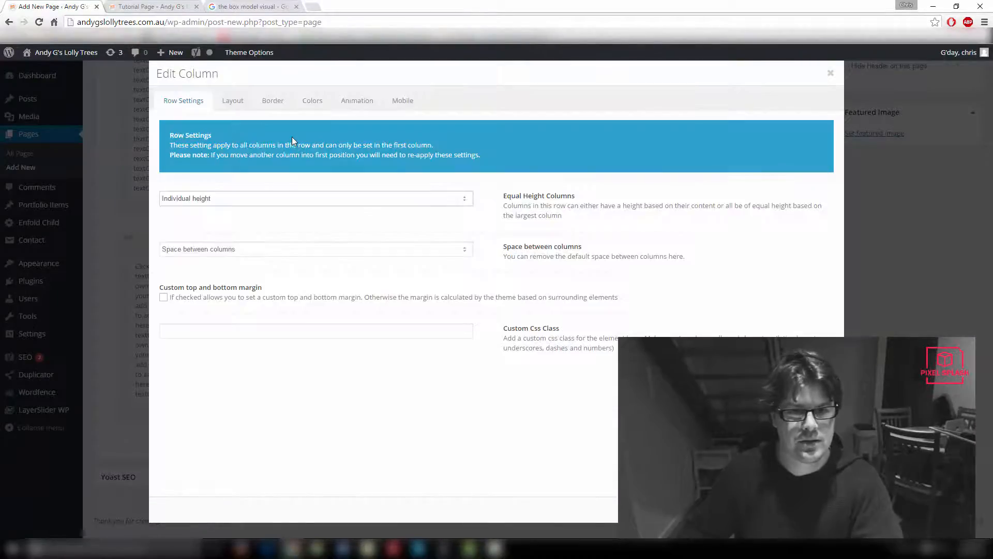
click(311, 102)
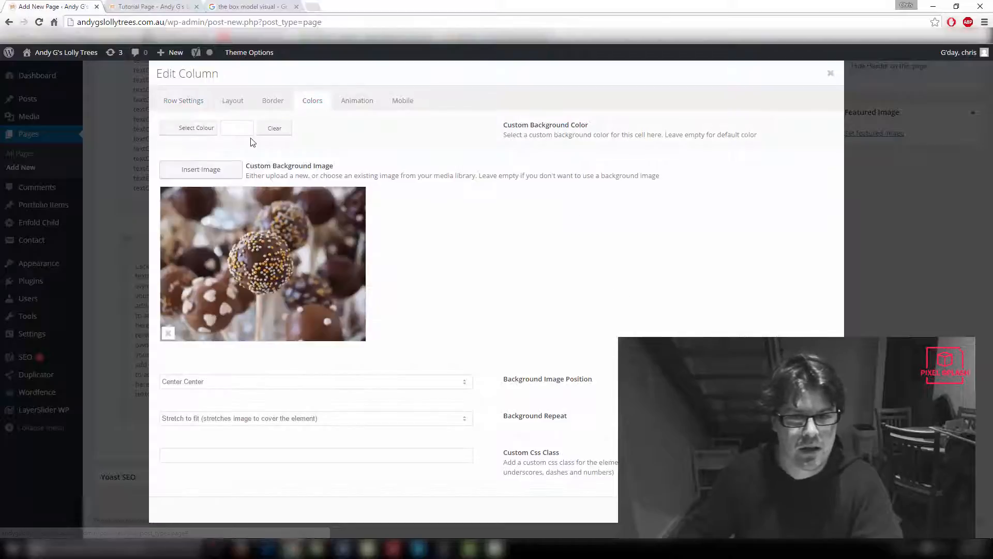
click(168, 335)
click(204, 171)
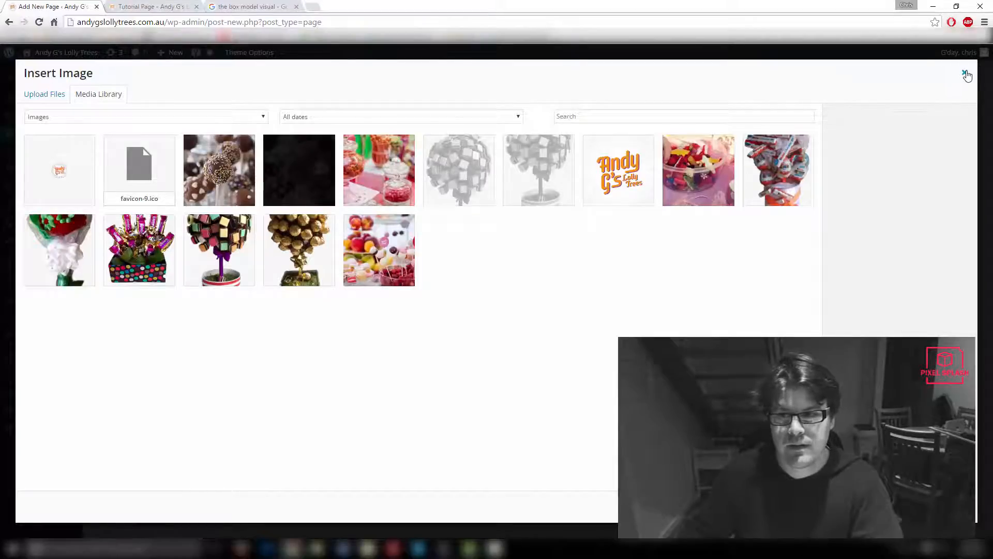
click(965, 72)
Give the 3/4 column a pale blue custom background color, #c2d3e8, and save the column.
click(200, 131)
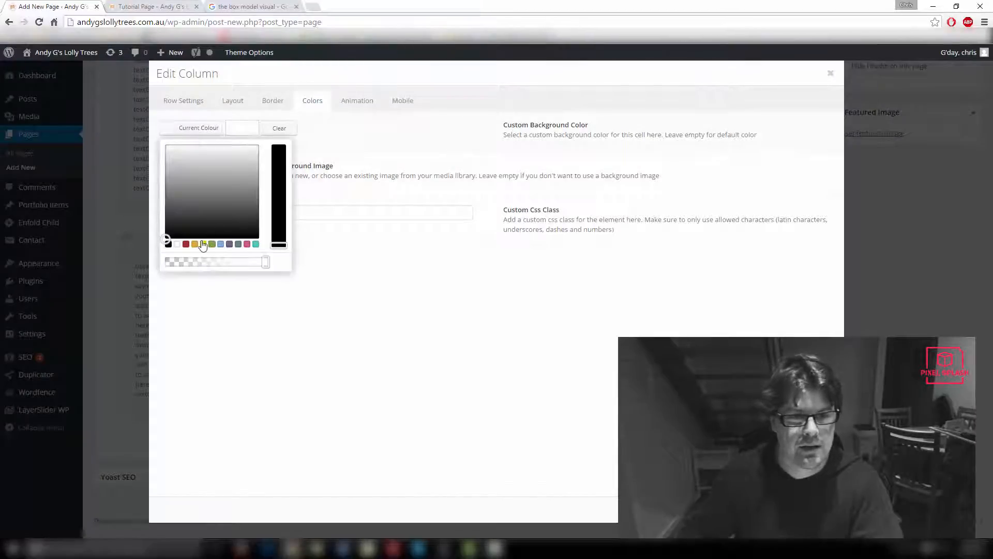
click(221, 246)
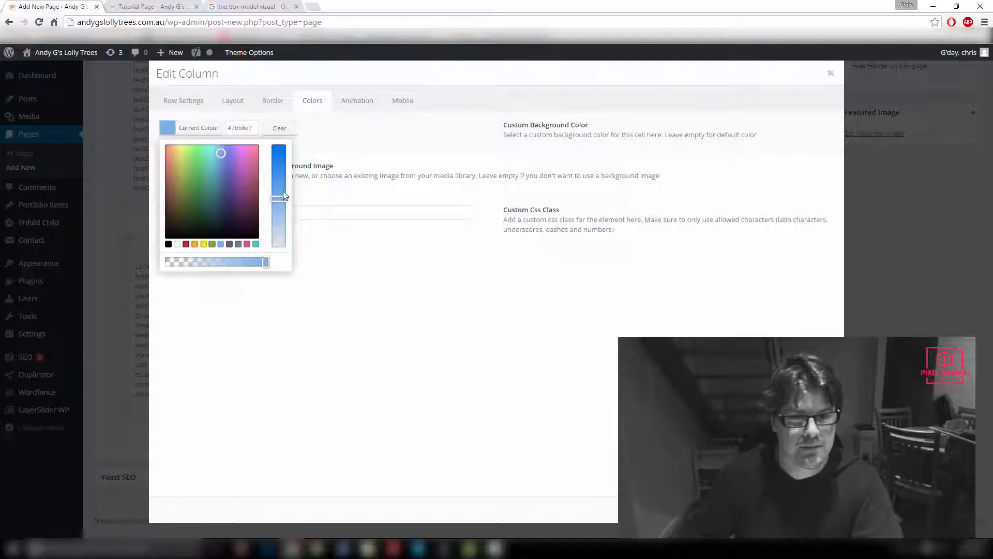
drag(280, 201, 286, 229)
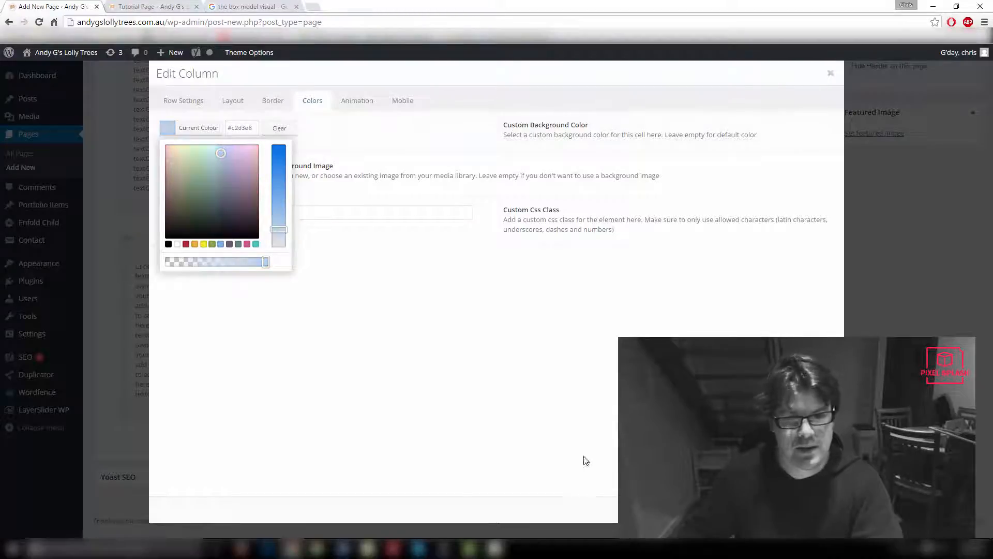
key(Return)
Switch the text block in the 3/4 column to custom font colors and set its font color to black.
click(309, 315)
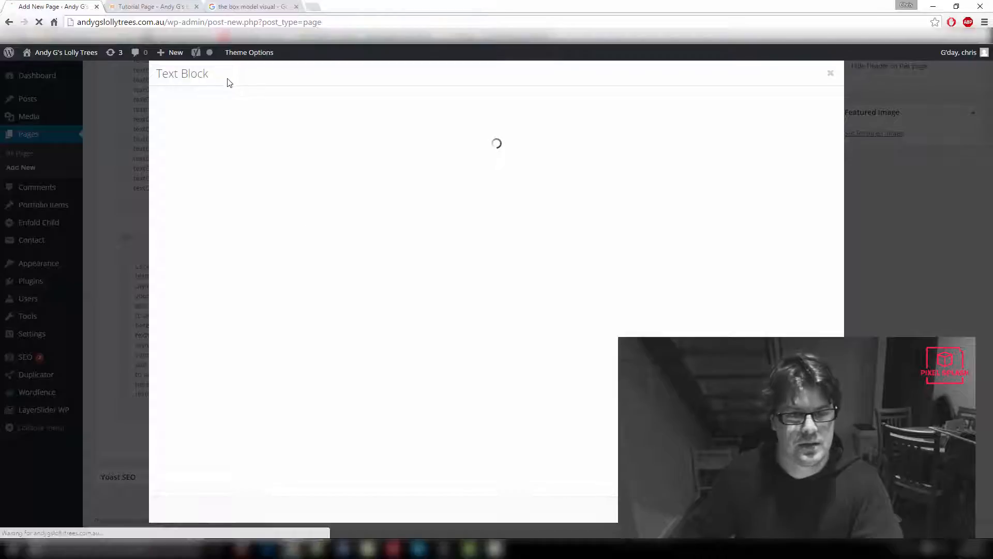
click(217, 100)
click(224, 127)
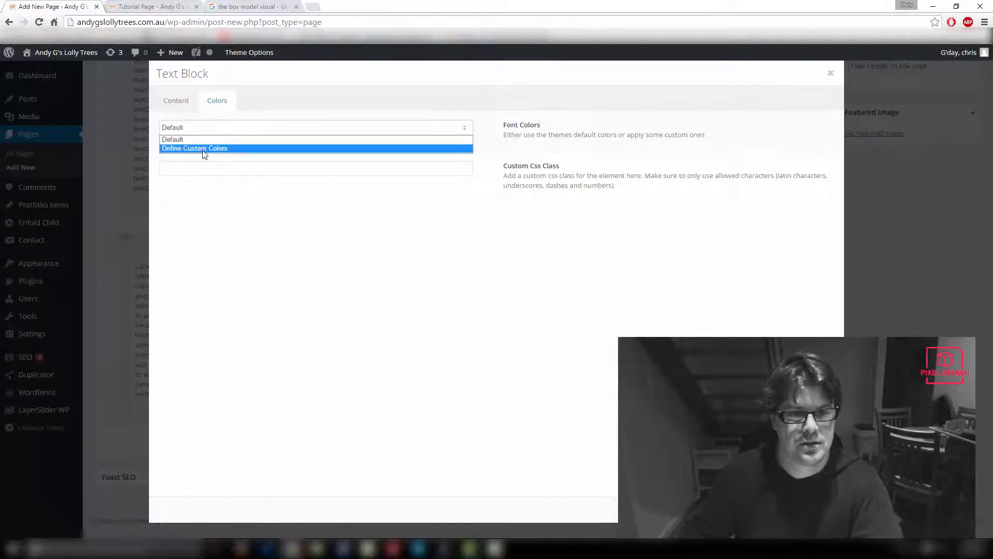
click(204, 151)
click(343, 171)
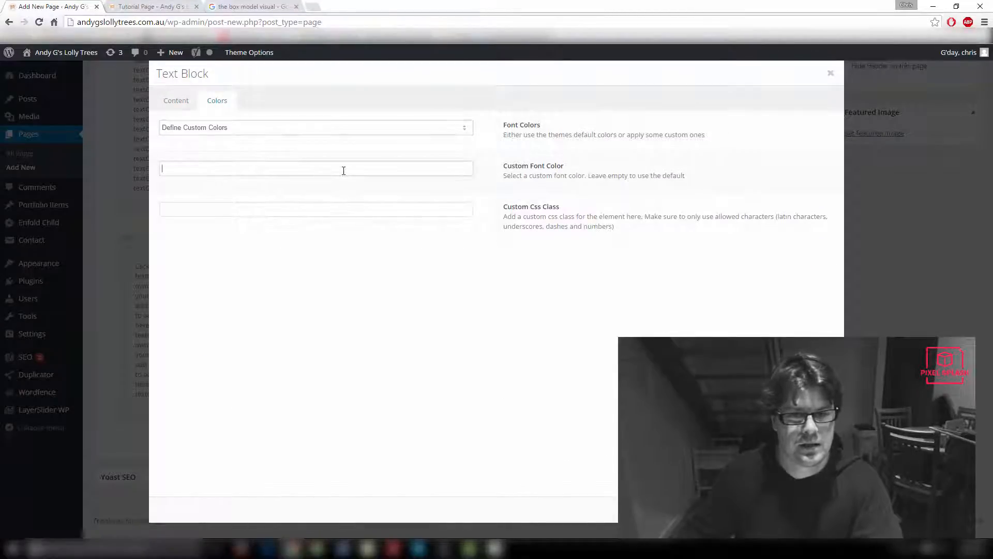
click(232, 129)
click(227, 148)
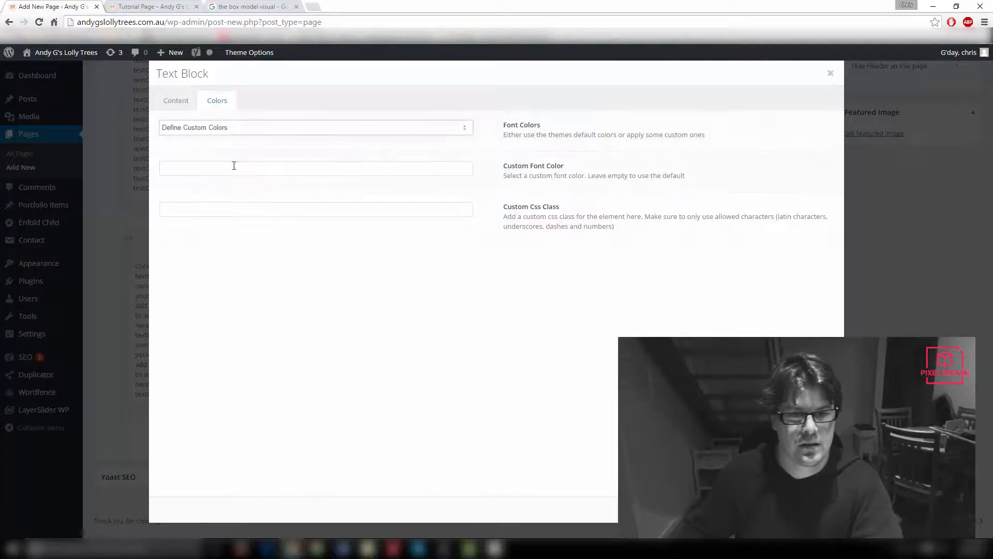
click(273, 170)
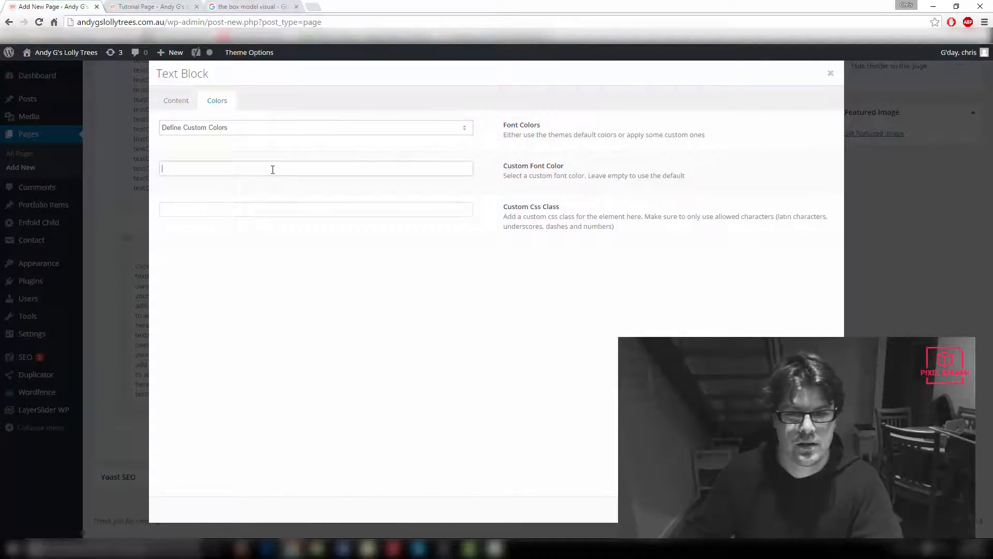
text(lack)
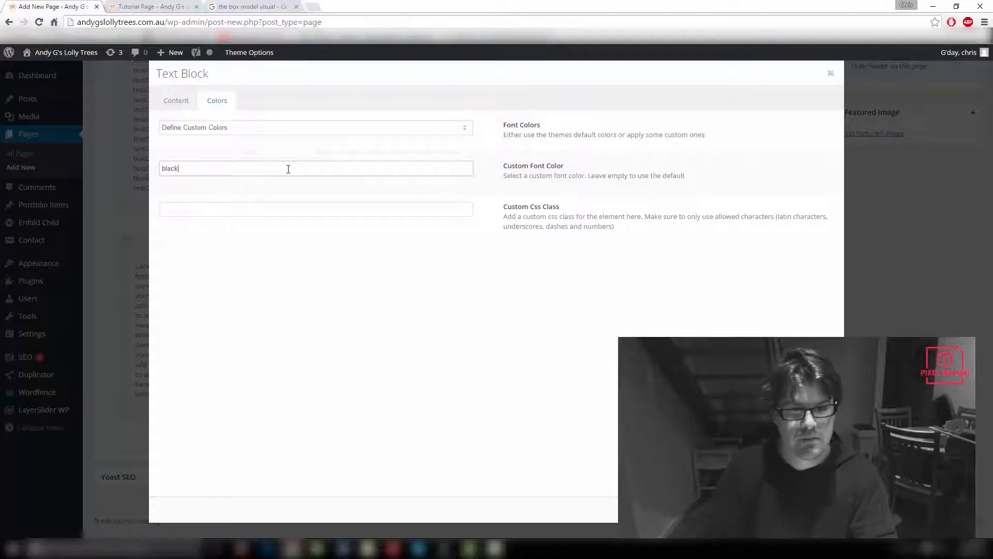
Color all of the text block's content black in the editor and save the text block.
click(179, 104)
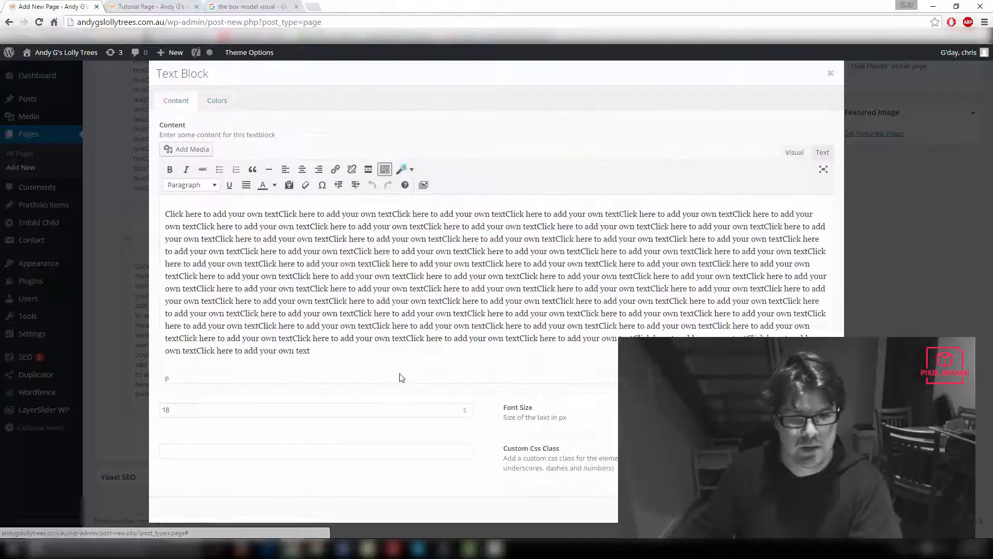
drag(401, 378, 216, 192)
click(275, 185)
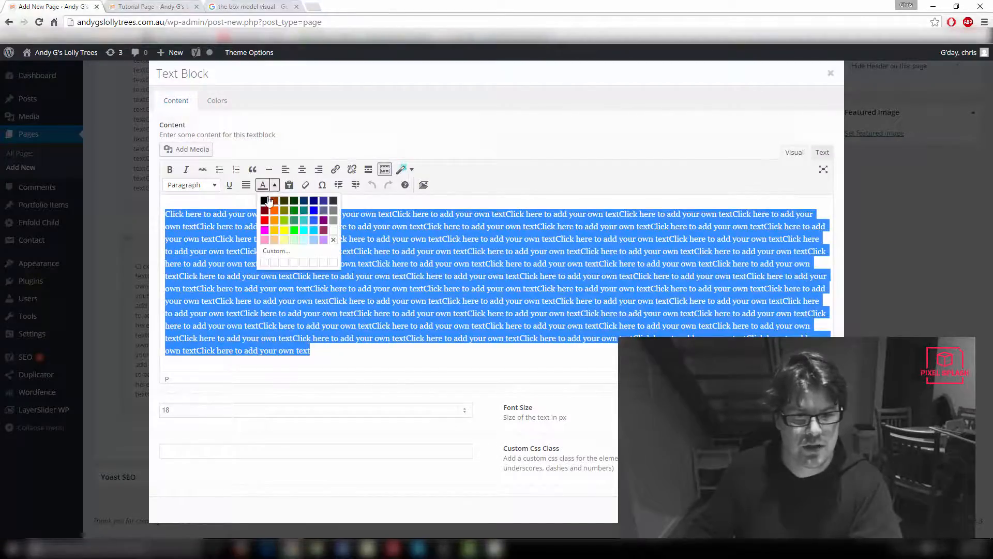
click(264, 200)
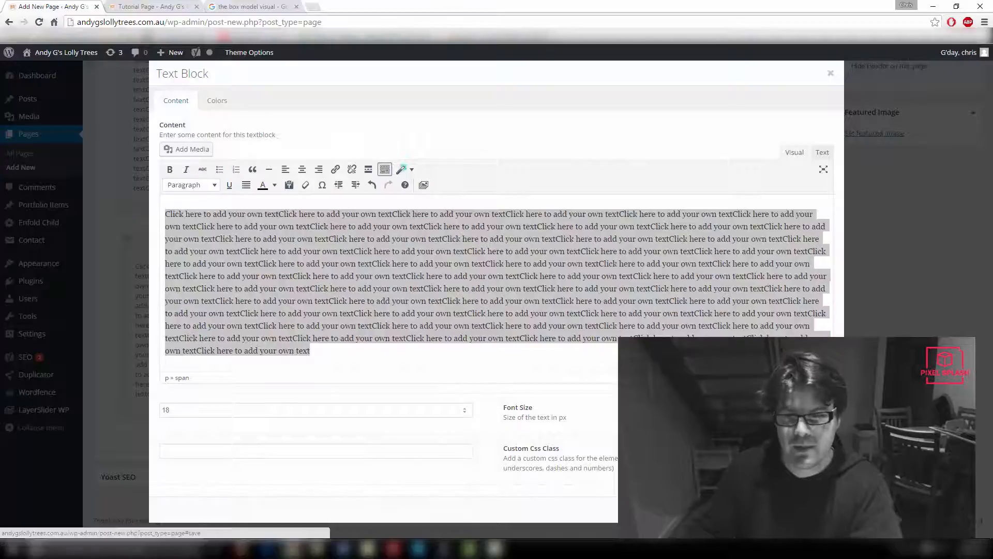
click(807, 510)
Preview the page and examine the 3/4 column's top and left padding, background color and text, along with the header section.
scroll(807, 509, up, 10)
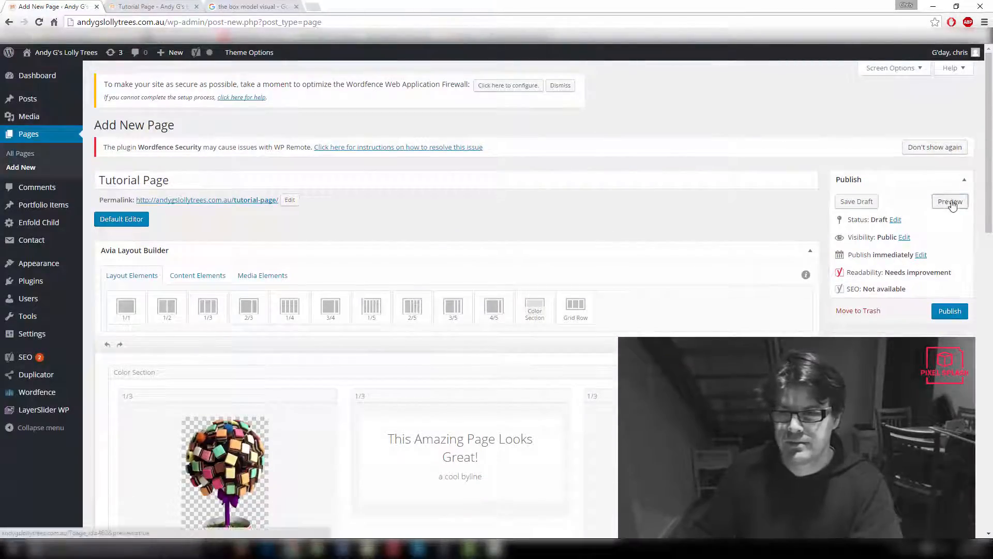
click(950, 201)
click(153, 5)
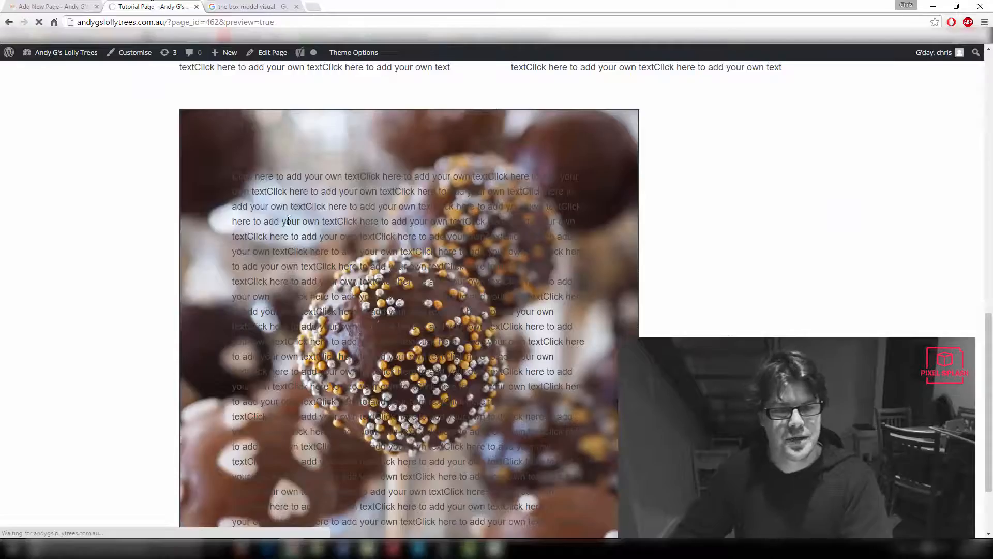
scroll(225, 464, down, 2)
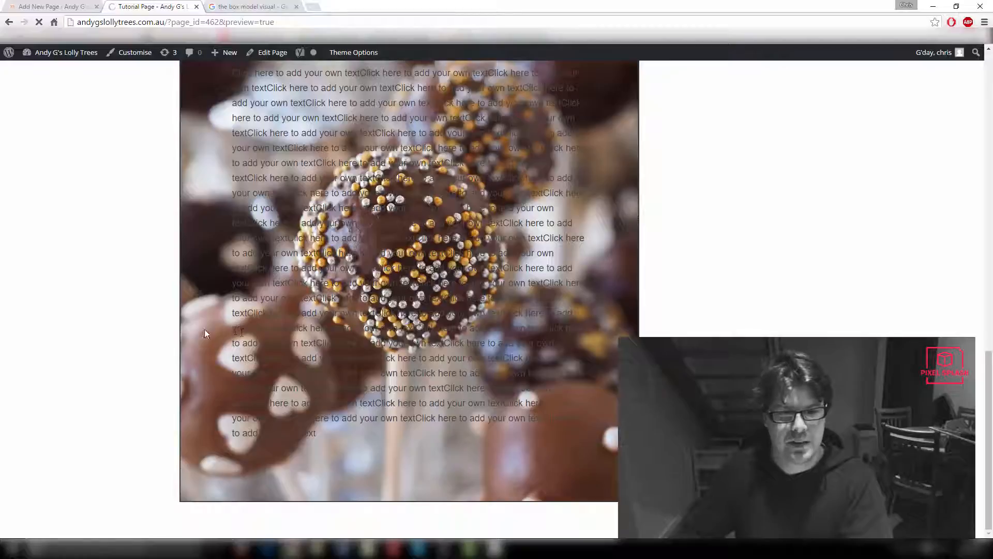
scroll(237, 332, up, 4)
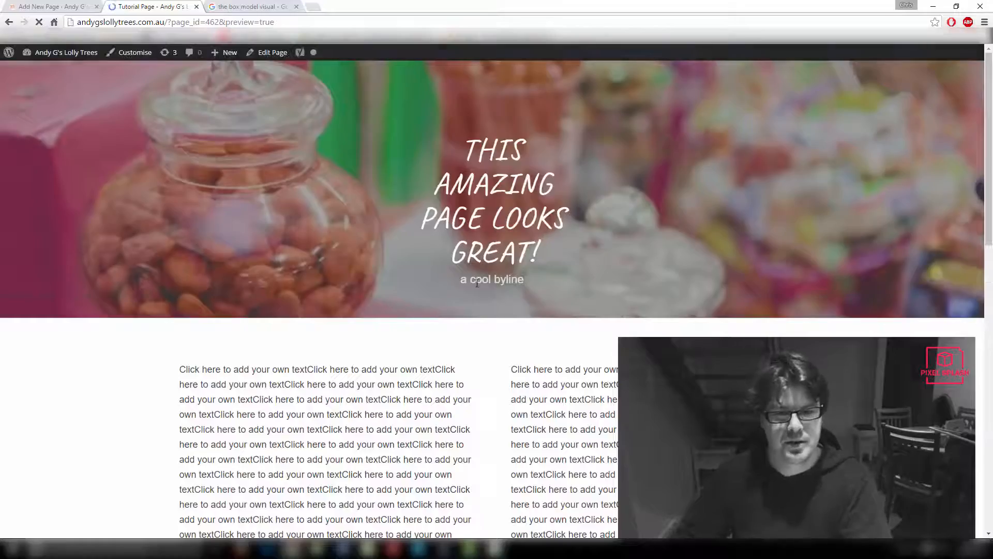
scroll(477, 283, down, 15)
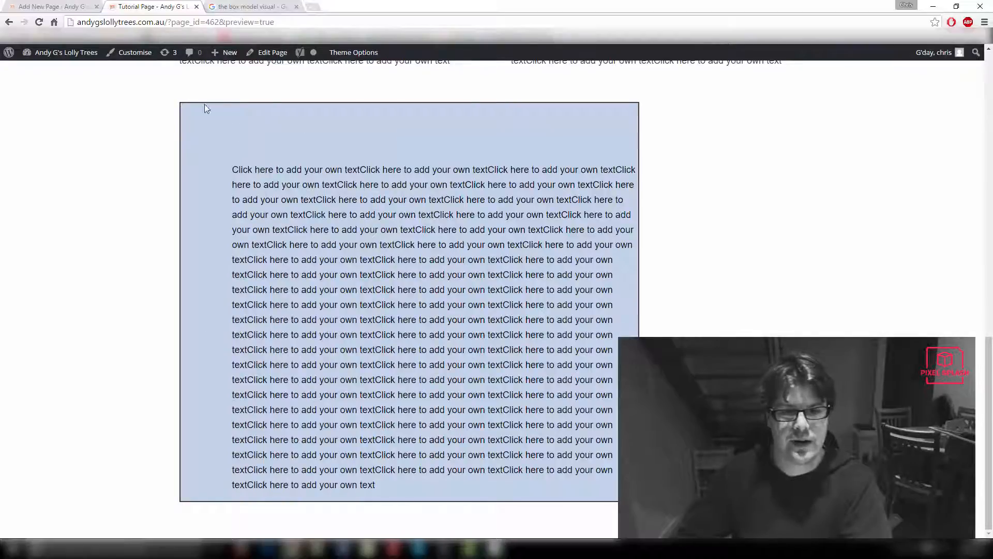
scroll(206, 109, up, 2)
scroll(438, 300, down, 1)
scroll(438, 300, up, 4)
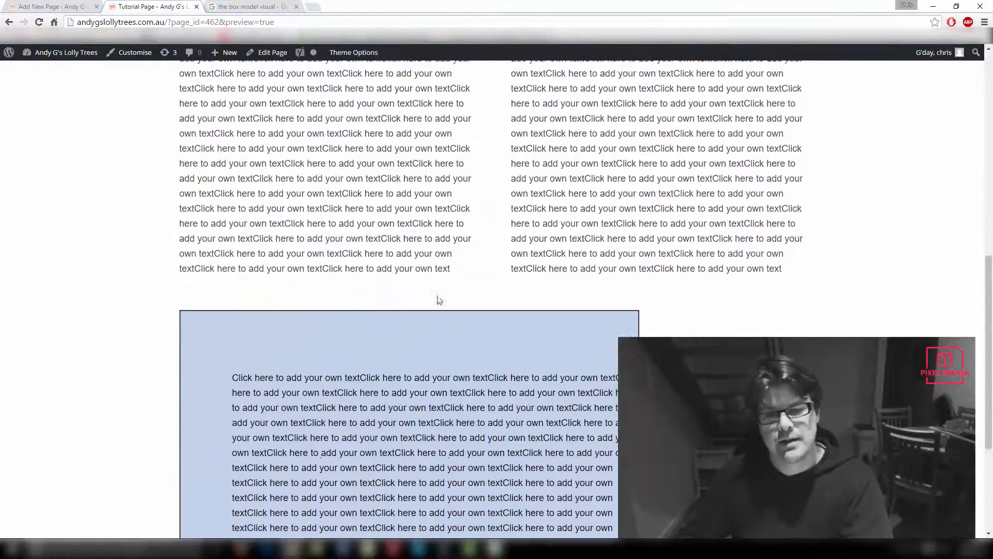
scroll(438, 300, up, 10)
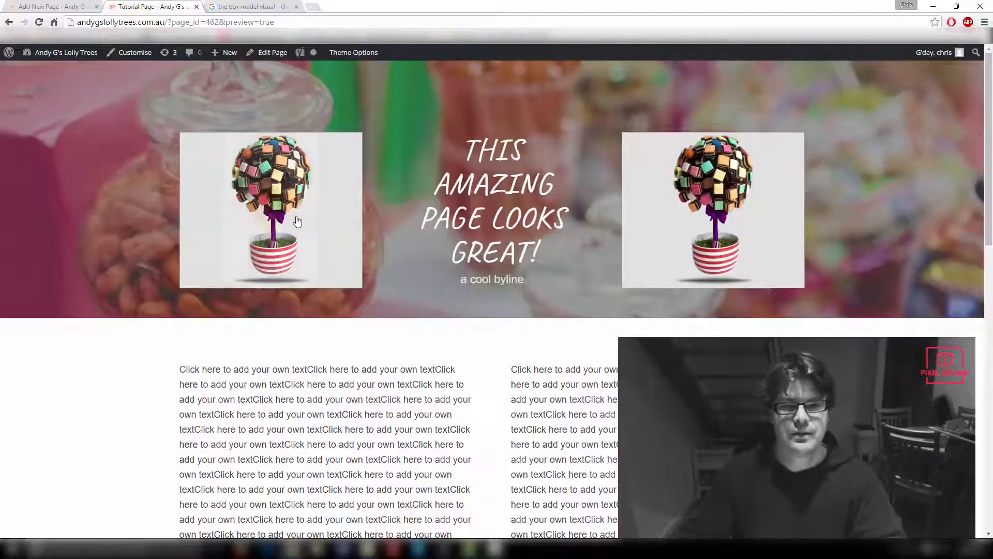
scroll(670, 227, down, 4)
scroll(677, 237, up, 4)
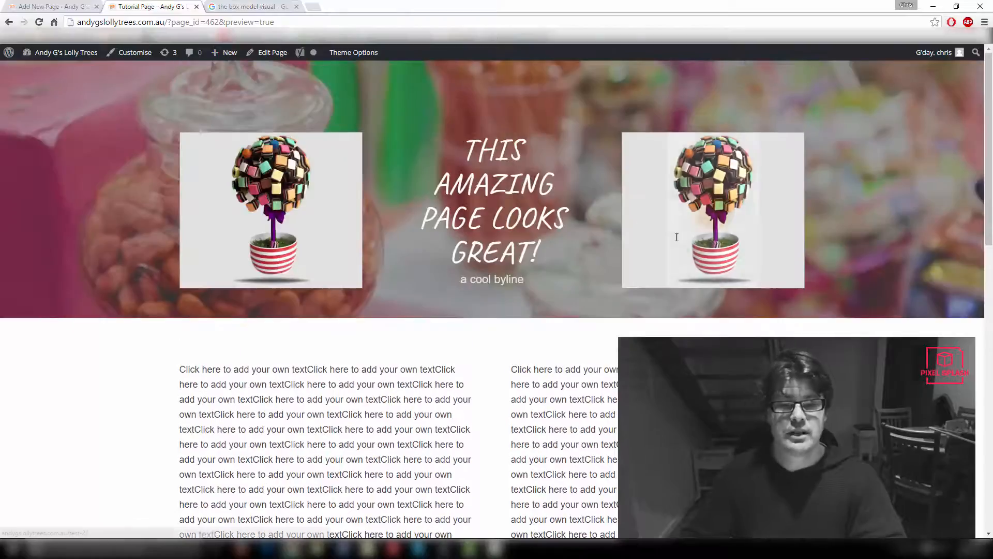